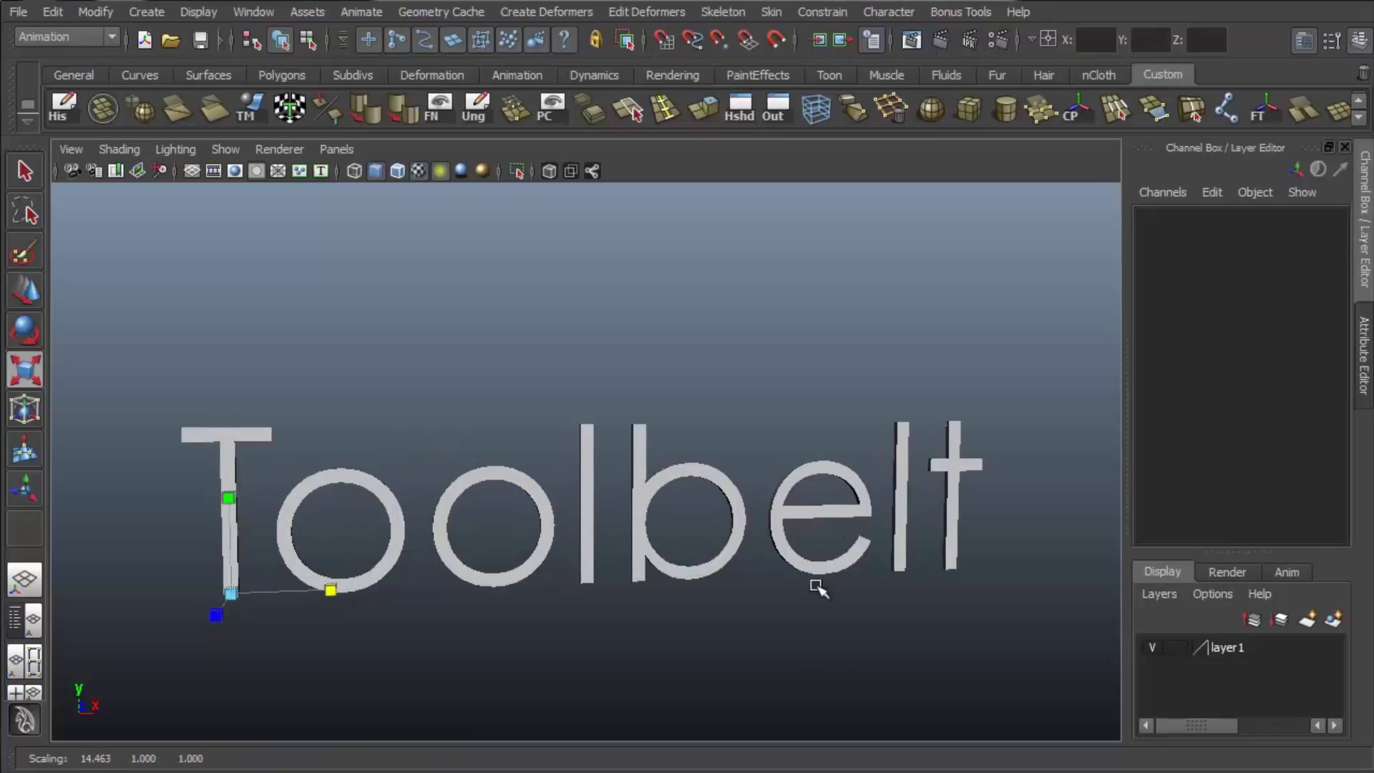
# - Rotate and raise the Maya Toolbelt title text, then tumble to a closer angled view
pyautogui.press('e')
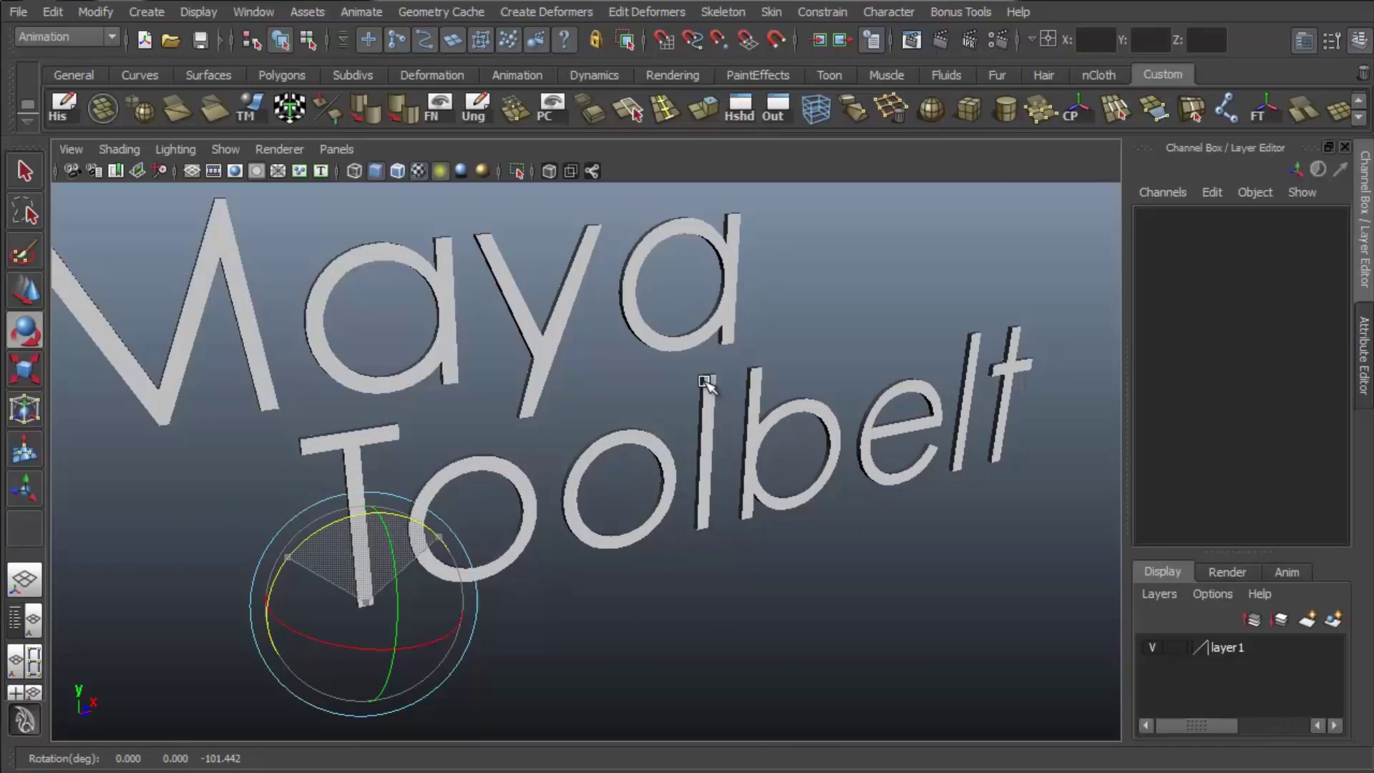
pyautogui.press('w')
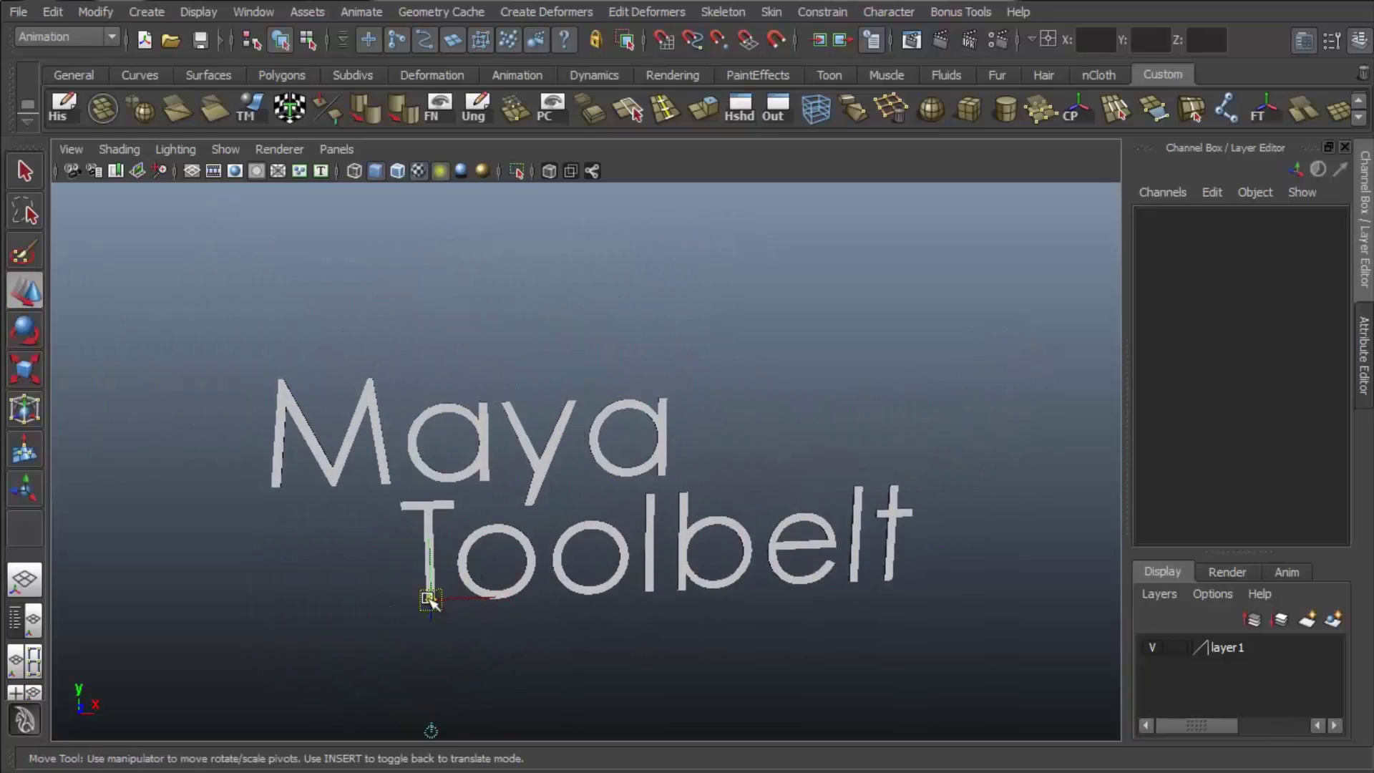
pyautogui.click(328, 393)
pyautogui.moveTo(325, 329); pyautogui.dragTo(329, 183)
pyautogui.press('q')
pyautogui.keyDown('alt'); pyautogui.moveTo(433, 224); pyautogui.dragTo(907, 405); pyautogui.keyUp('alt')
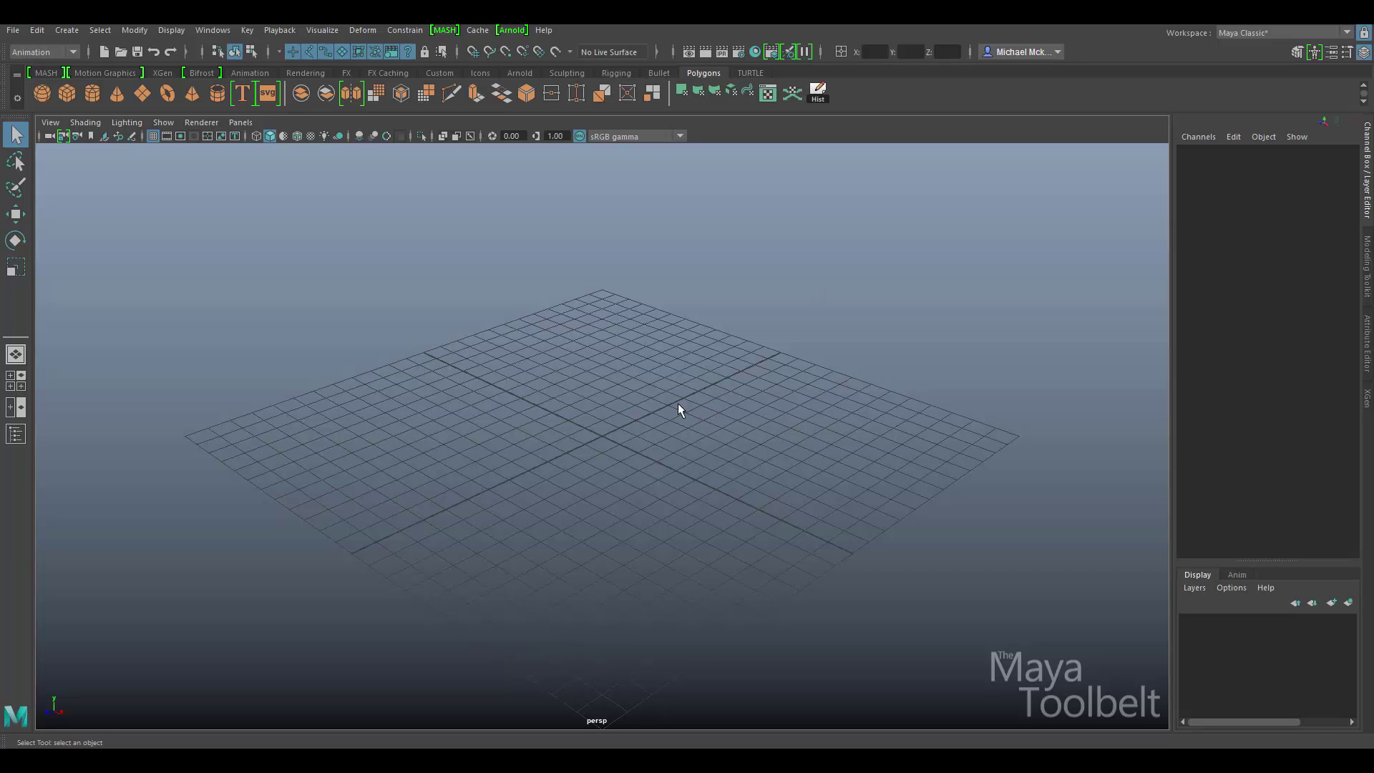
# - Swap the perspective viewport for the Hypershade editor via Panels > Panel > Hypershade
pyautogui.click(240, 123)
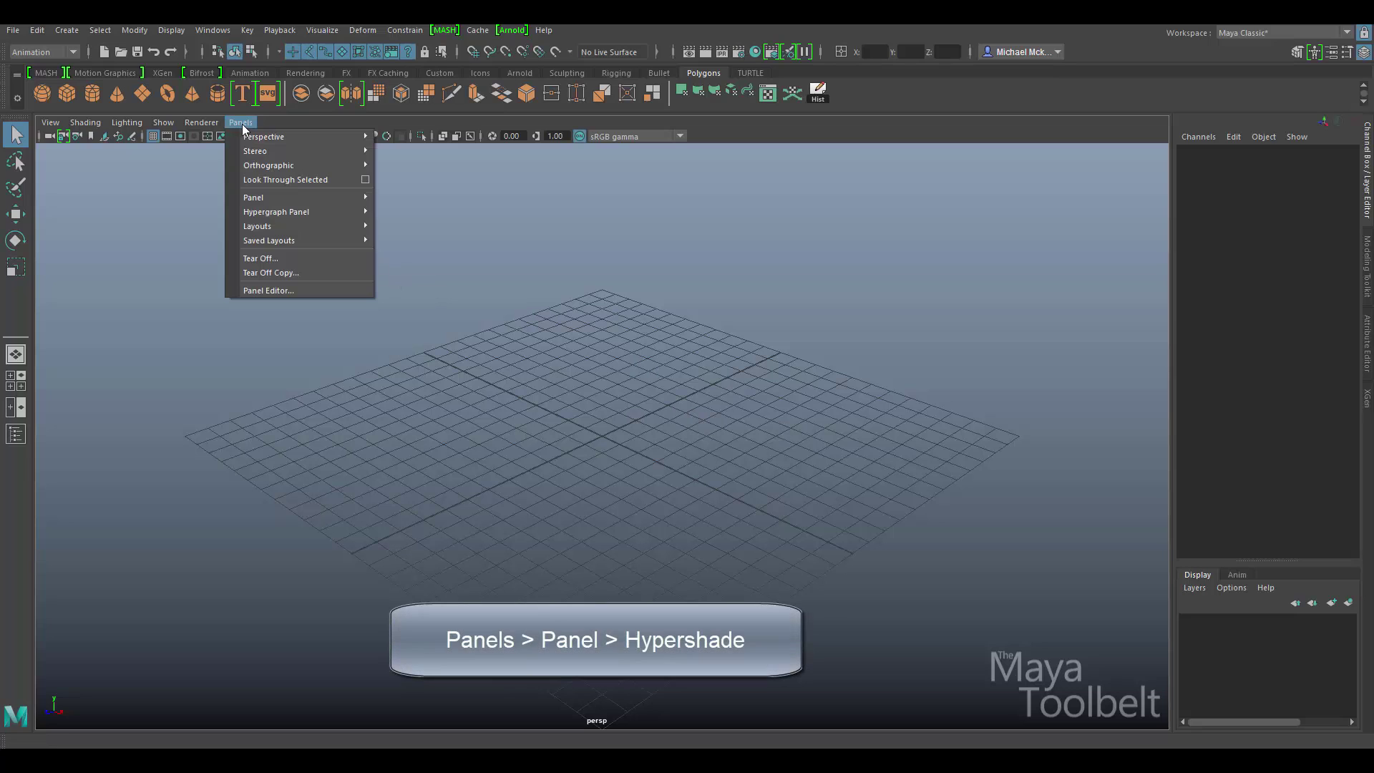
pyautogui.moveTo(282, 194)
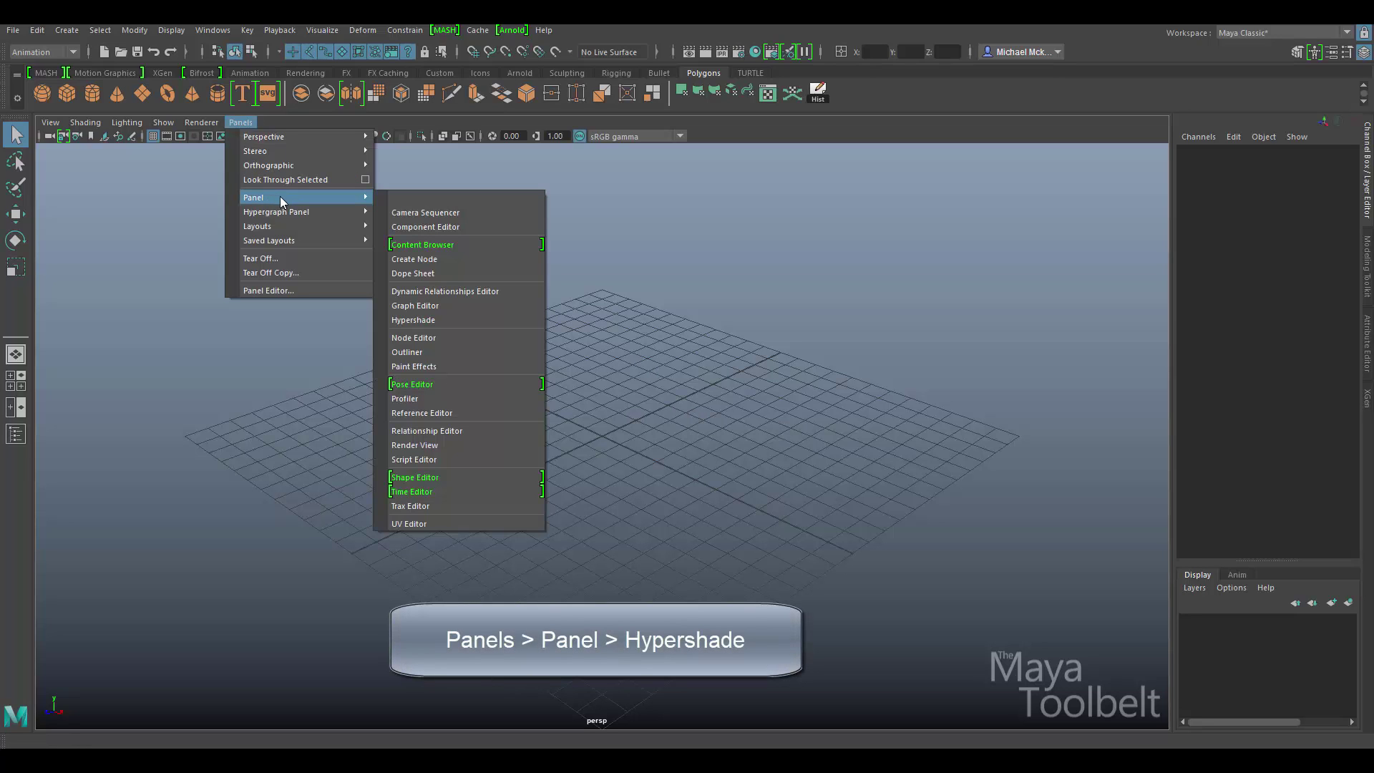
pyautogui.click(427, 322)
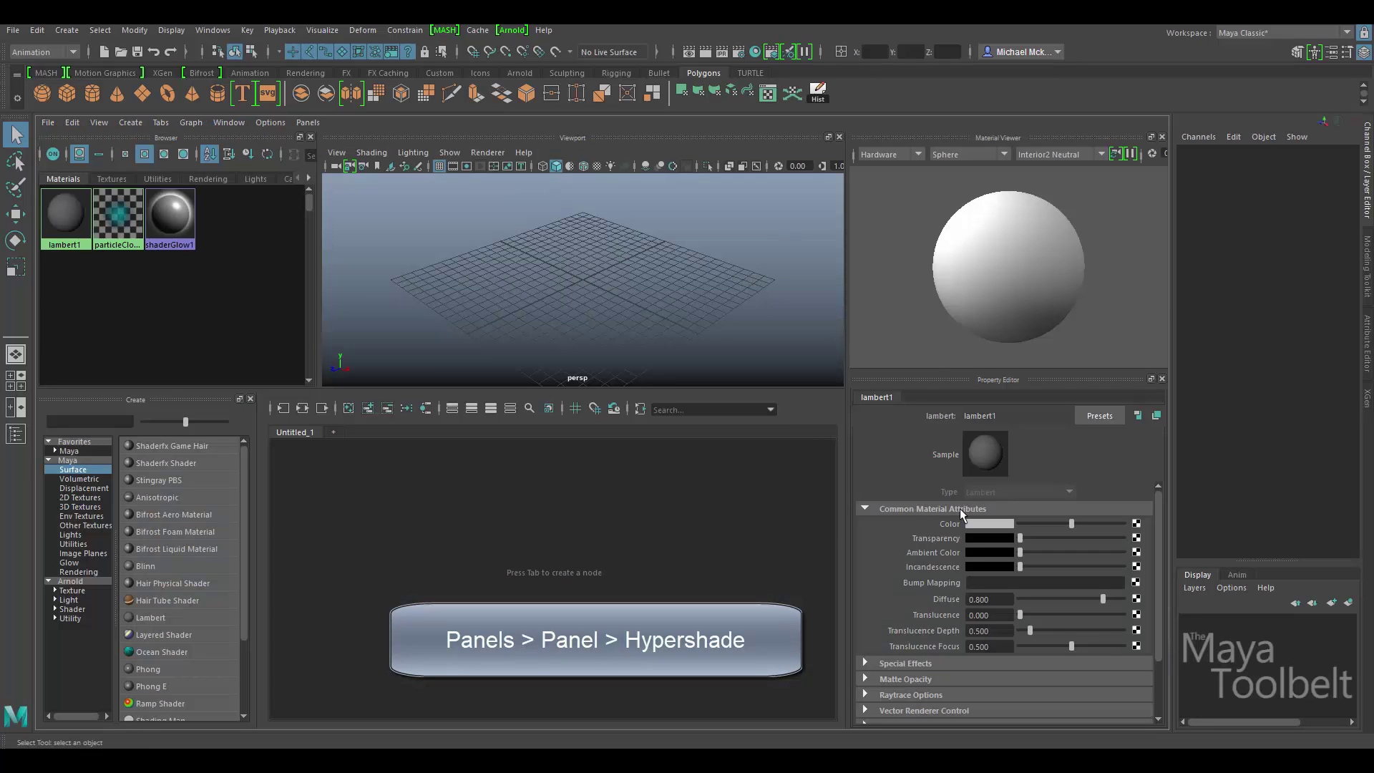
# - Collapse the Channel Box/Layer Editor using the toggle on the right edge
pyautogui.click(1368, 175)
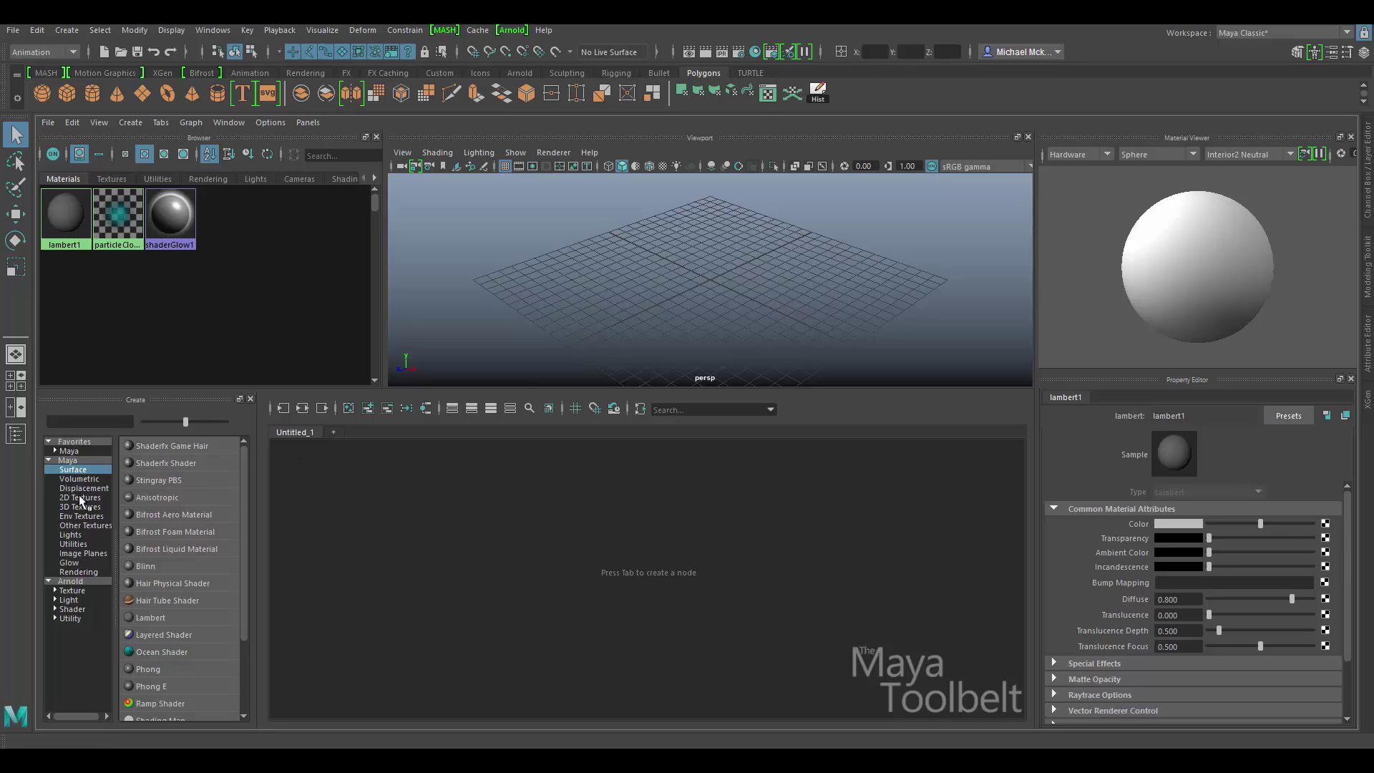
pyautogui.click(80, 526)
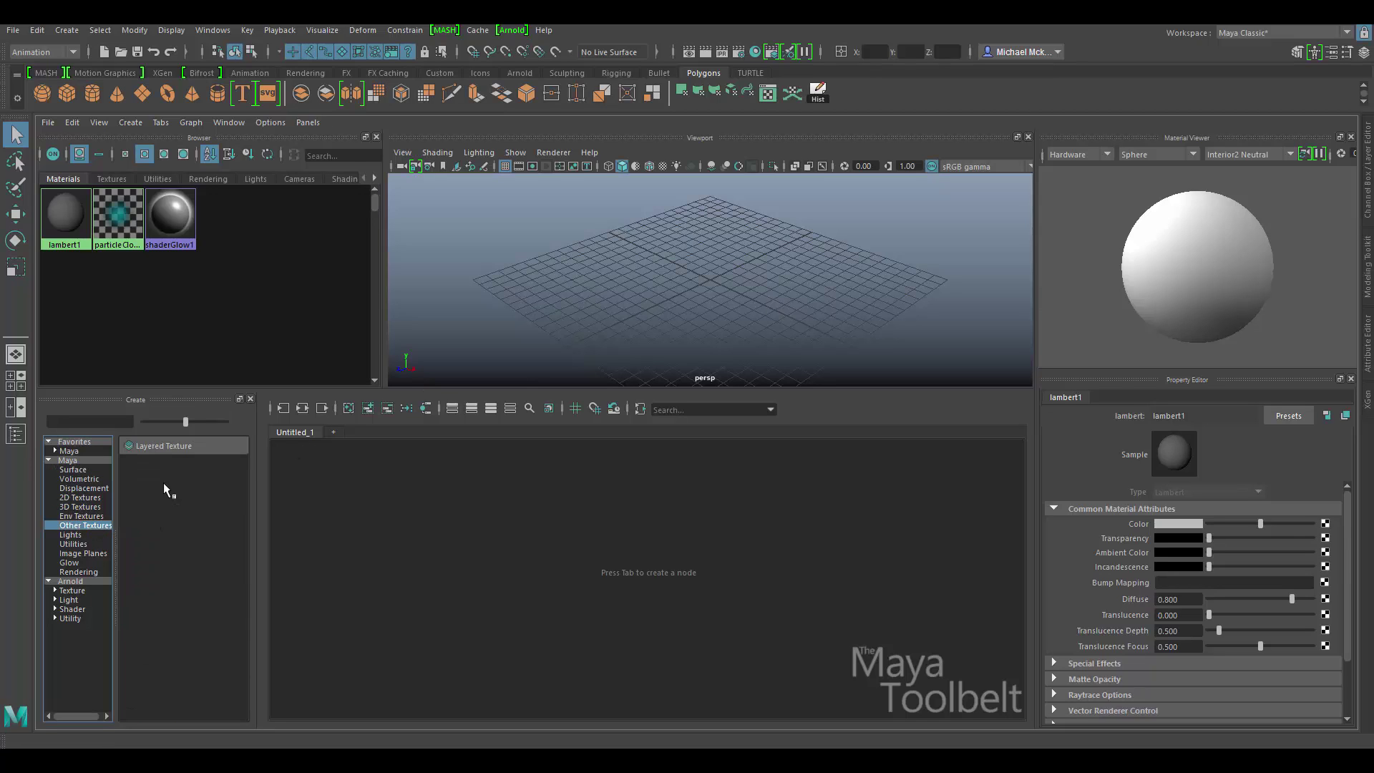
pyautogui.click(169, 445)
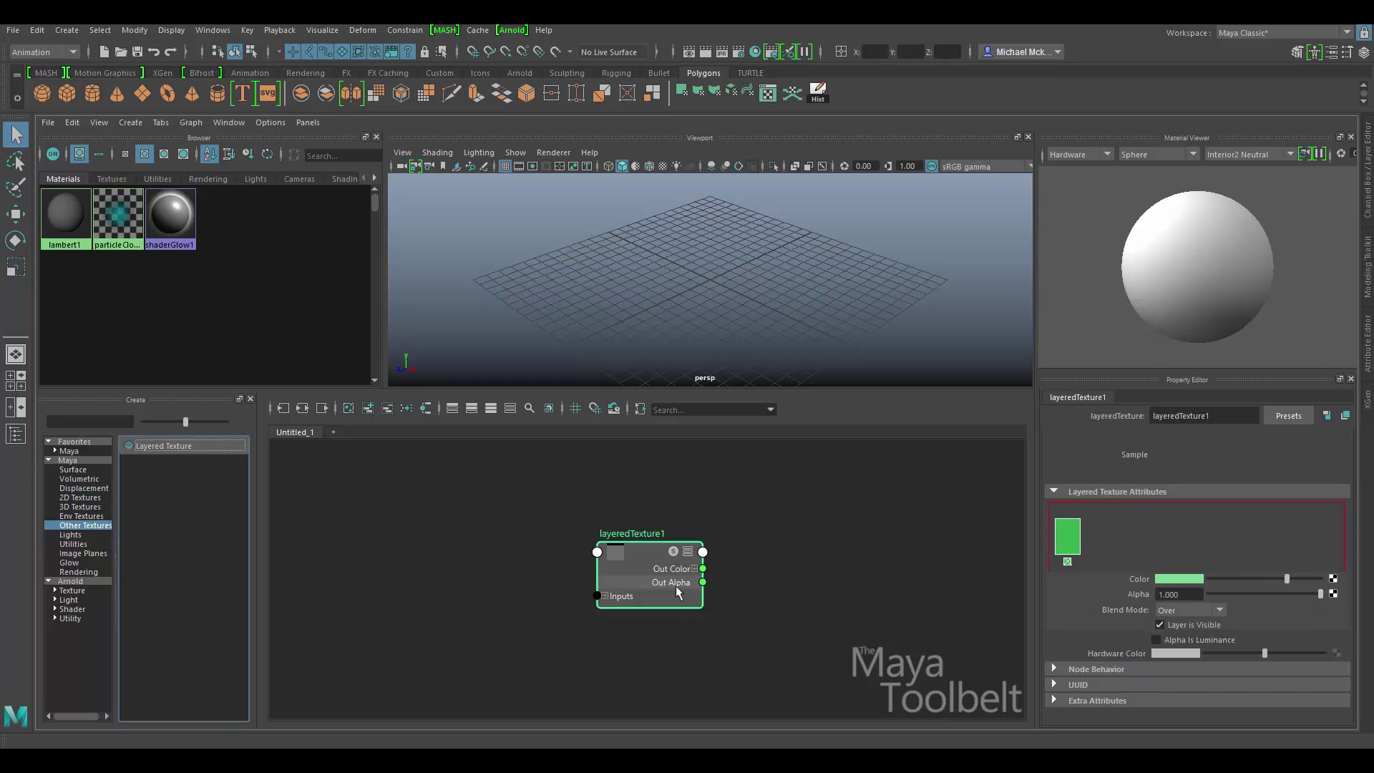
pyautogui.moveTo(665, 533); pyautogui.dragTo(647, 528)
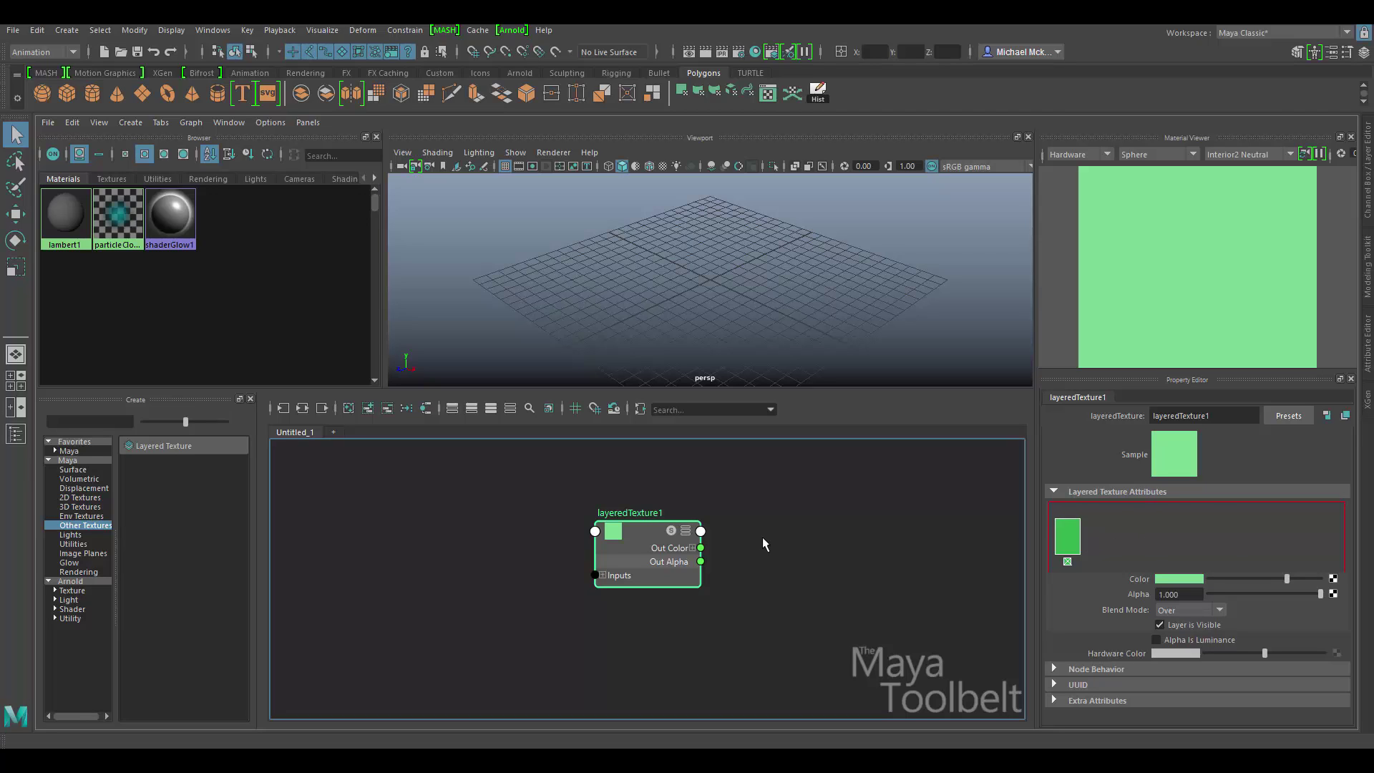
pyautogui.moveTo(653, 553); pyautogui.dragTo(925, 566)
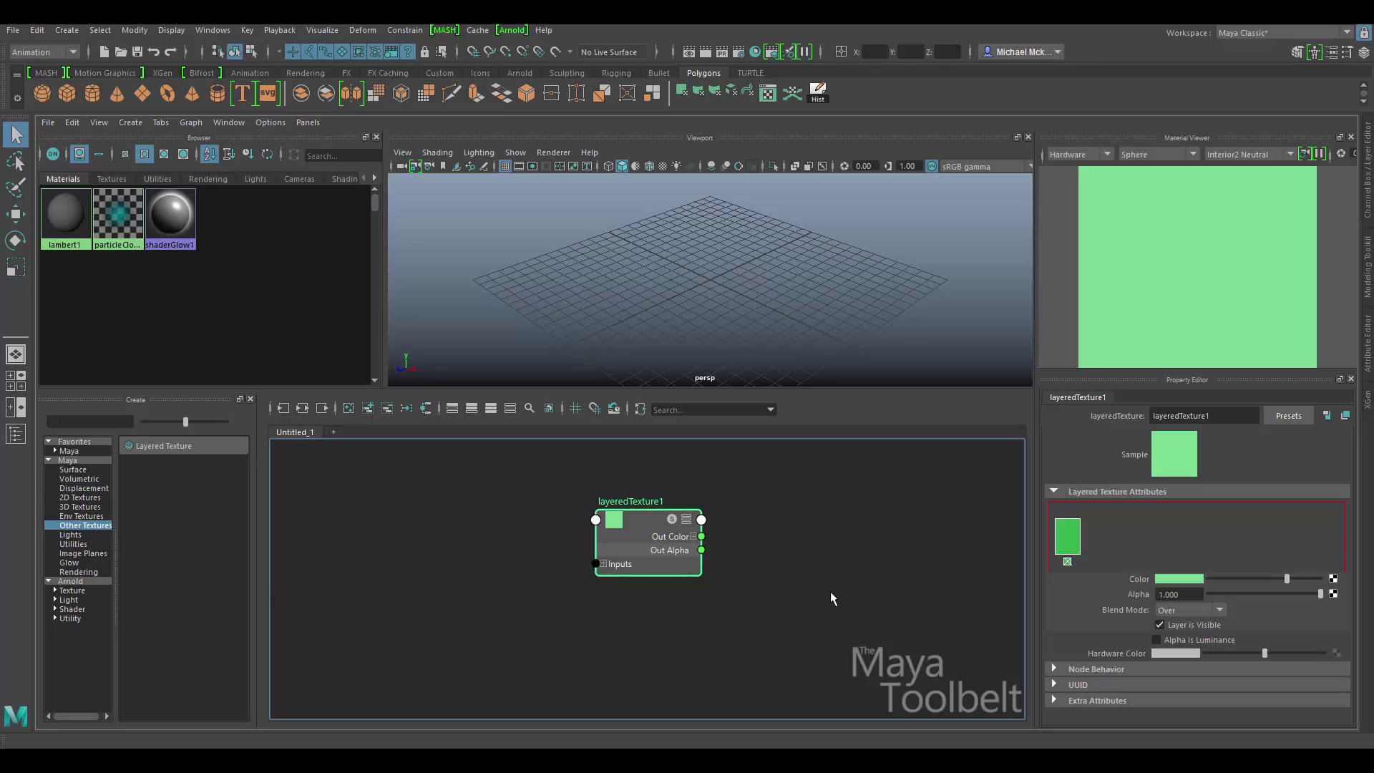
pyautogui.press('Delete')
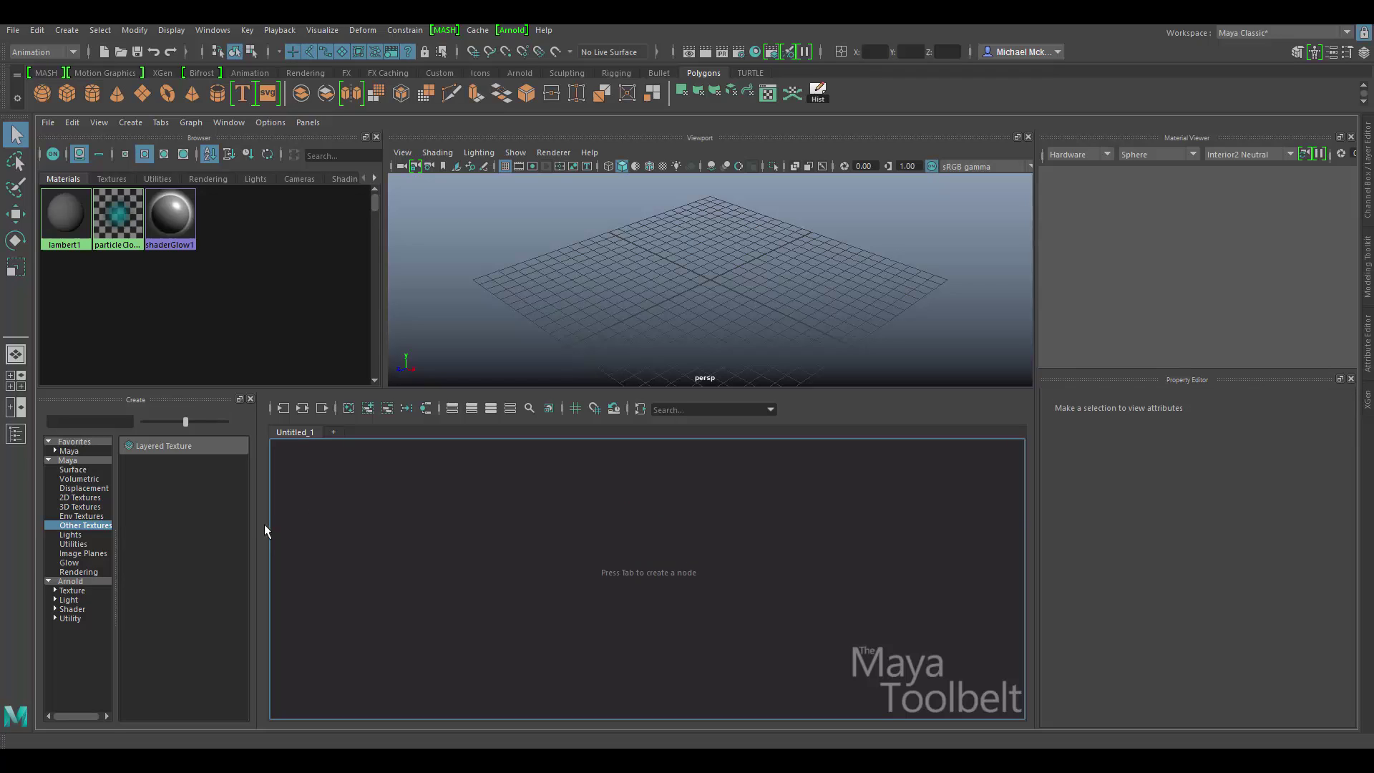
# - Create a Layered Shader from the Surface list and move it and its shading group right
pyautogui.click(70, 470)
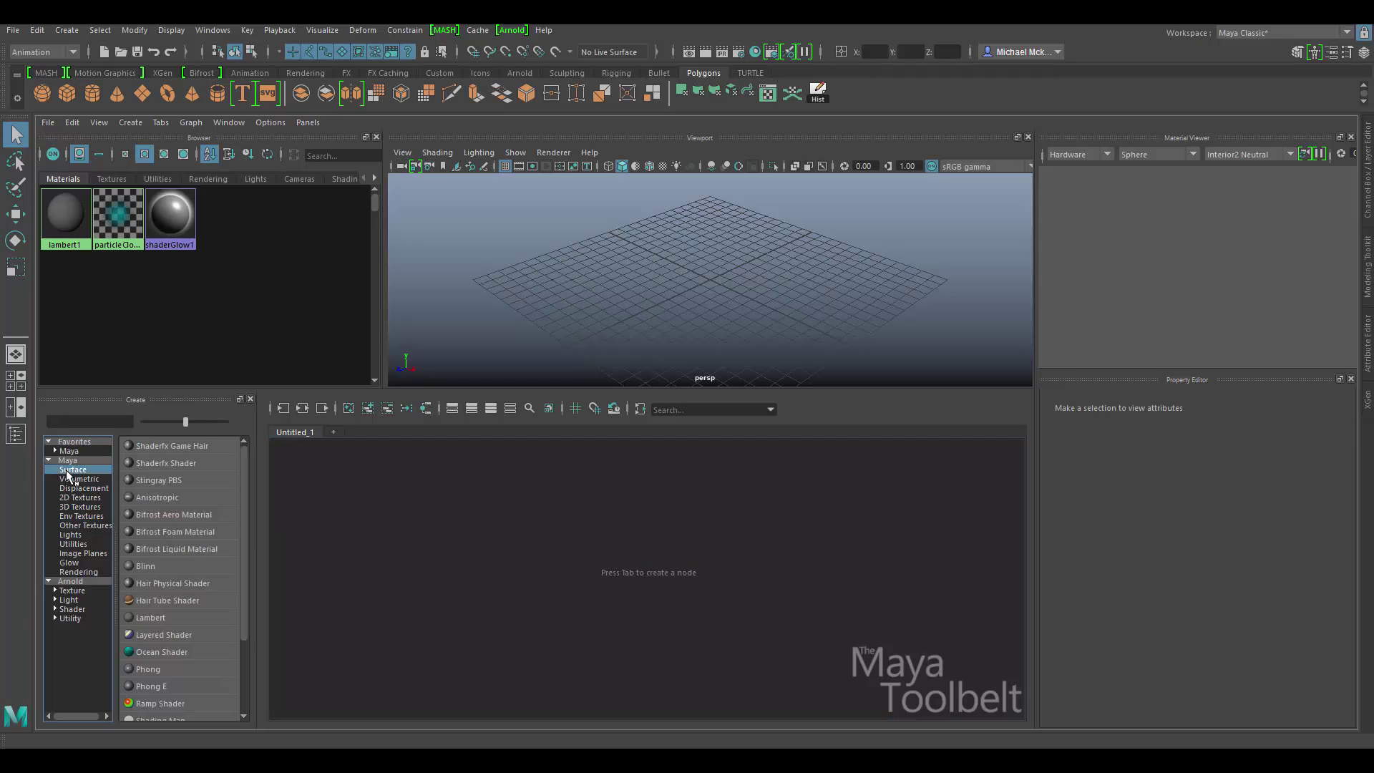
pyautogui.click(179, 635)
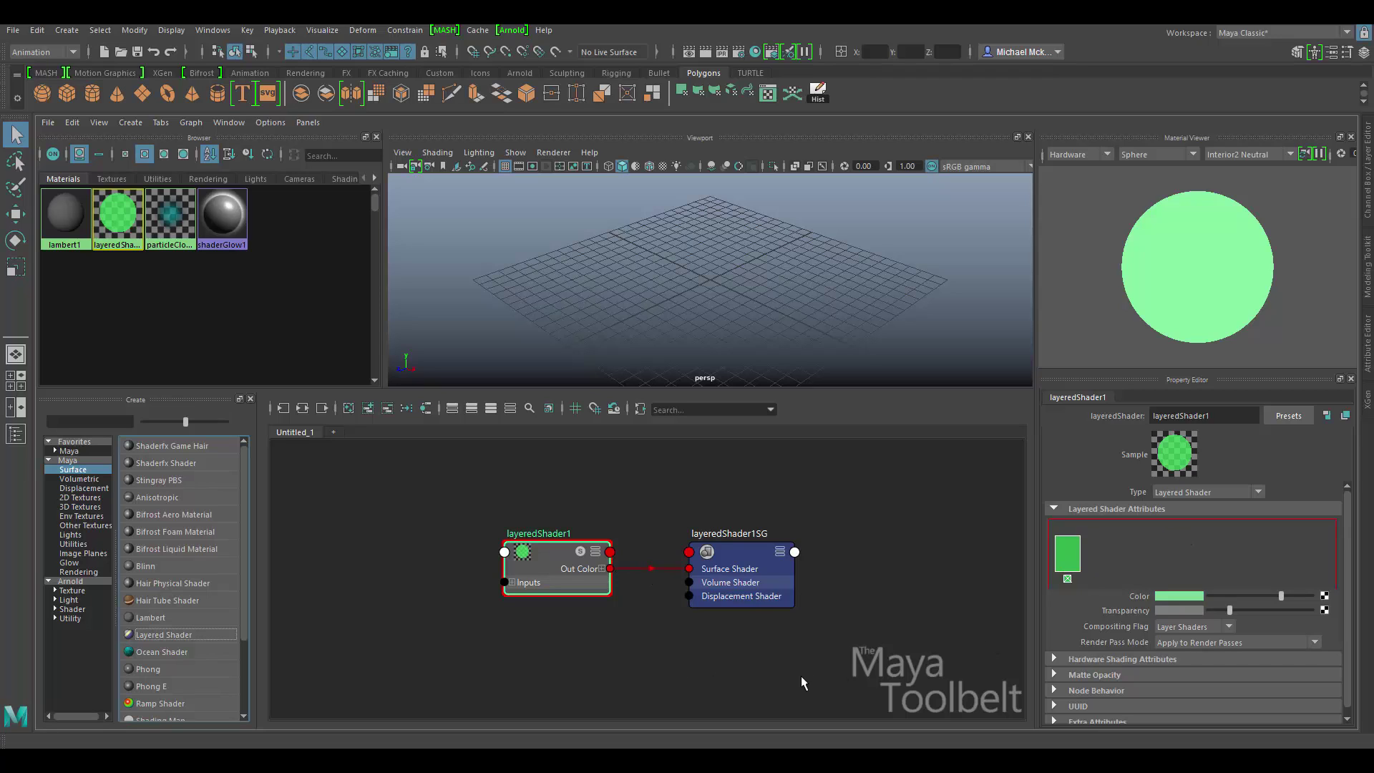
pyautogui.moveTo(800, 676); pyautogui.dragTo(753, 537)
pyautogui.click(664, 633)
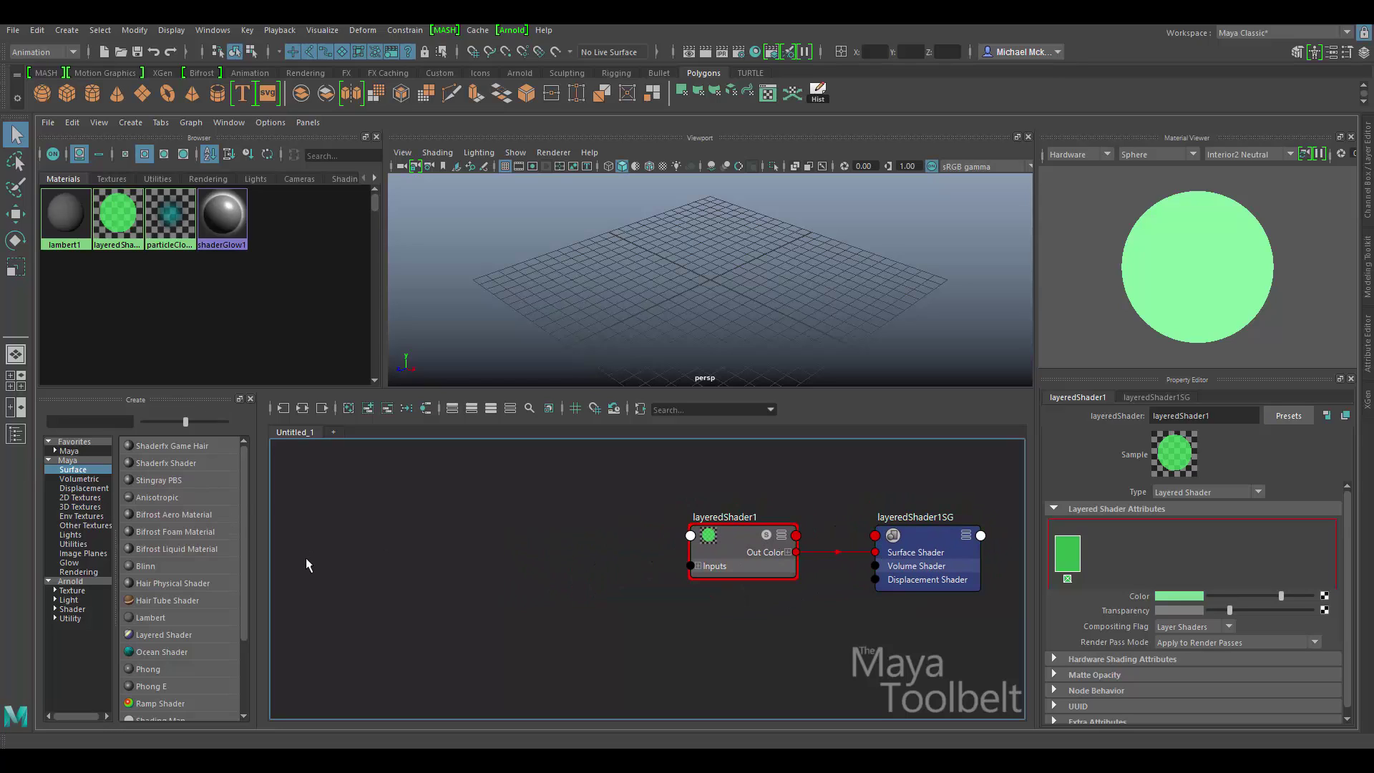
# - Create a Lambert material and a Blinn material from the Surface list
pyautogui.click(70, 472)
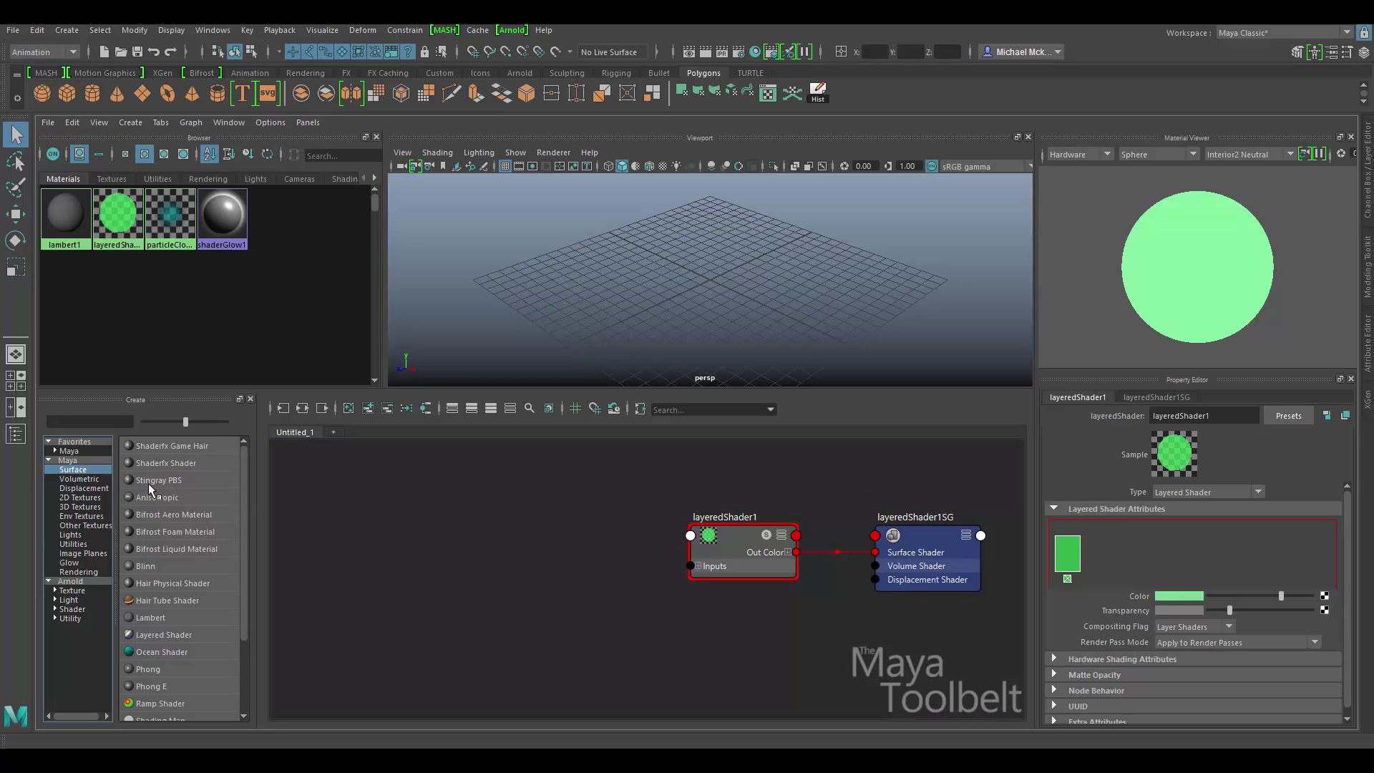
pyautogui.click(151, 618)
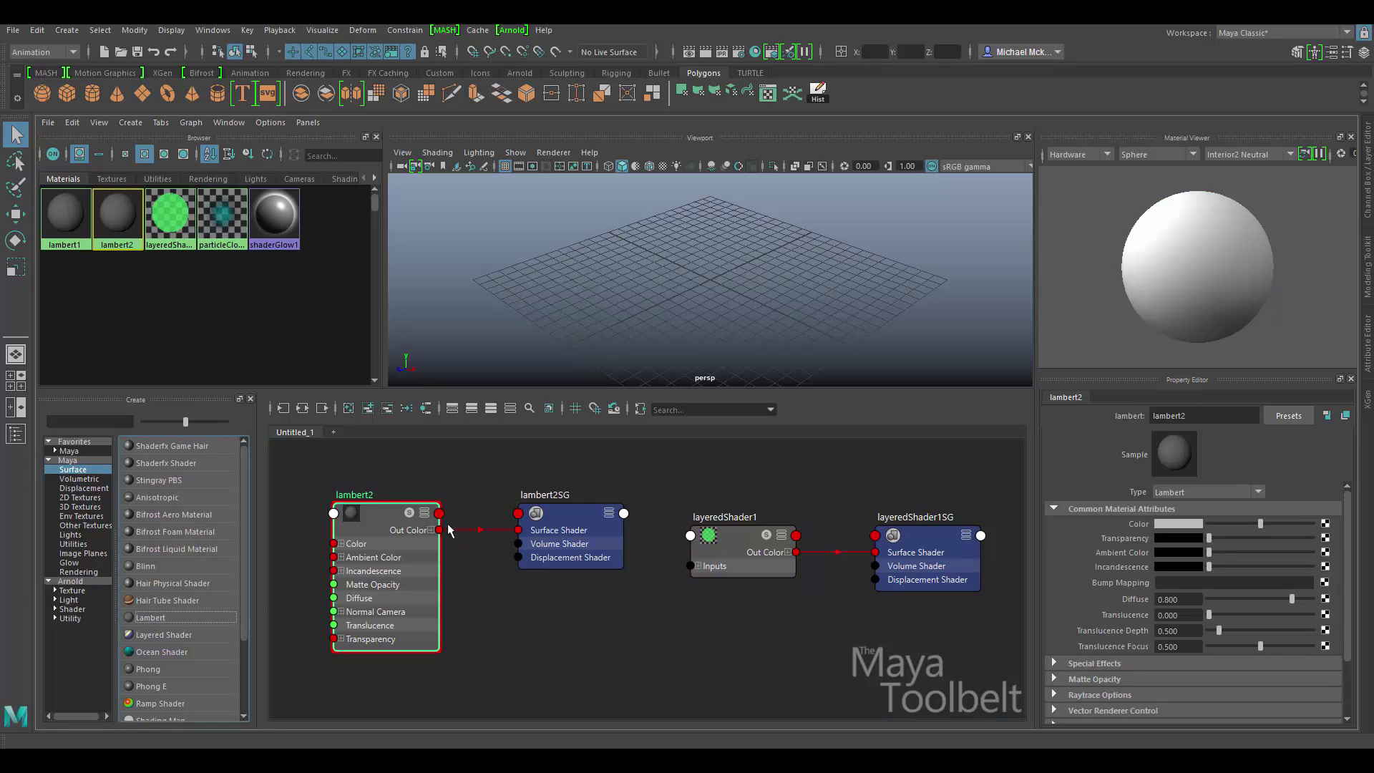
pyautogui.click(147, 566)
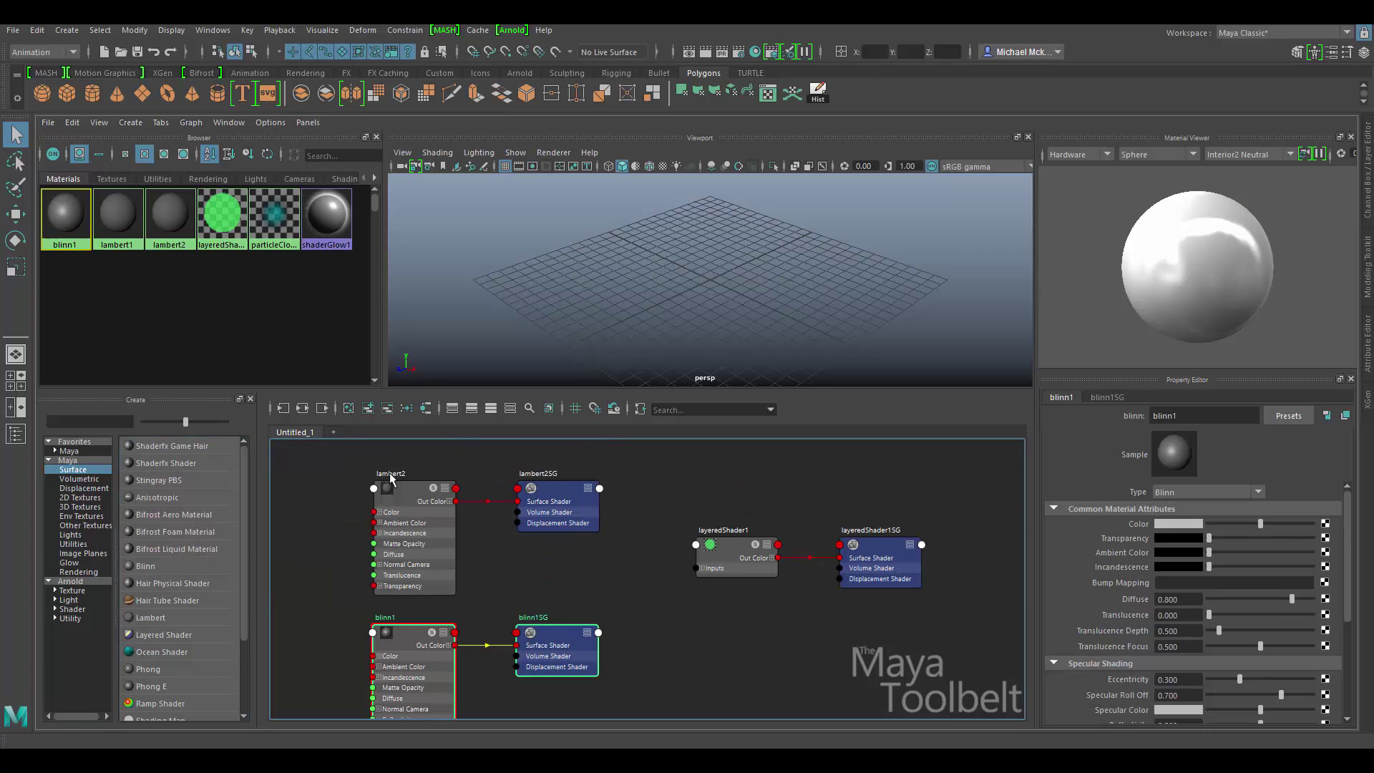
# - Compare the lambert2 and blinn1 previews, then select layeredShader1
pyautogui.click(391, 478)
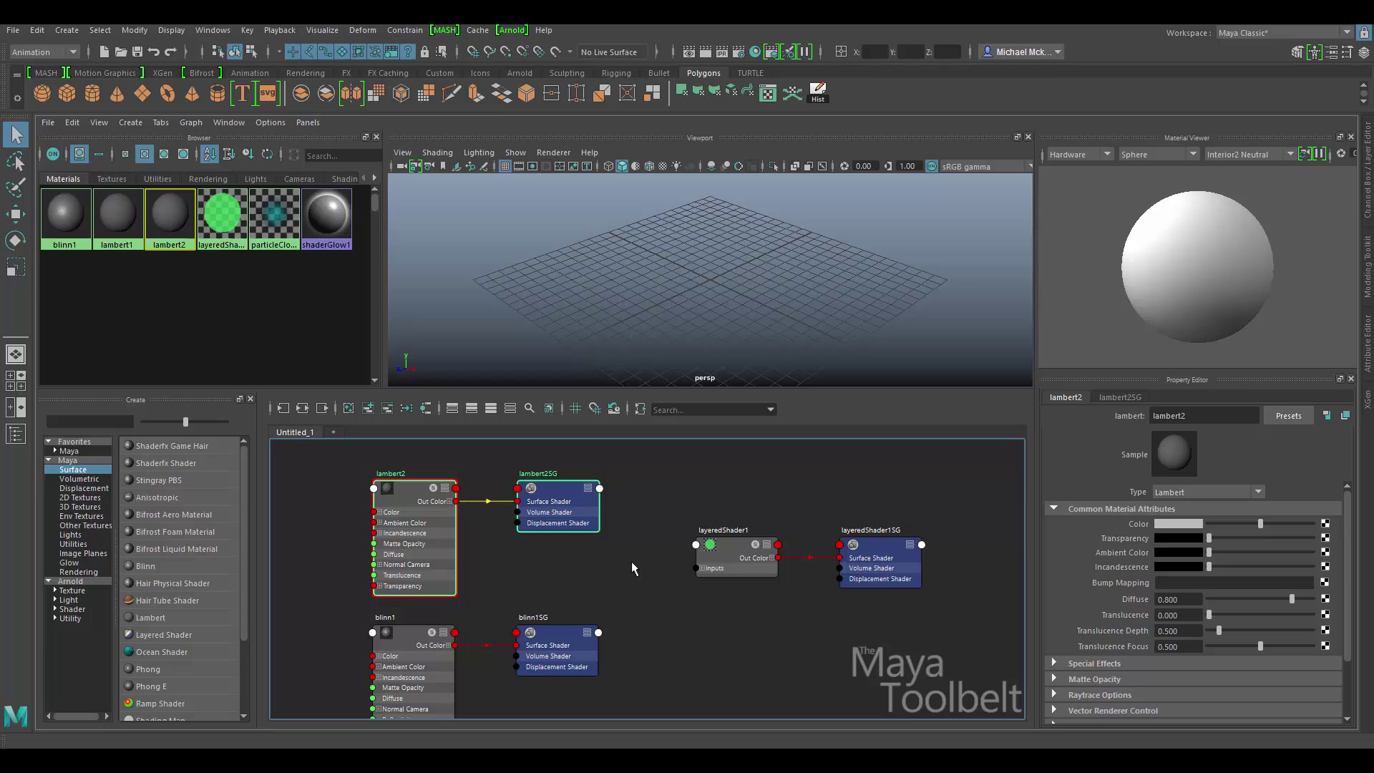
pyautogui.click(393, 622)
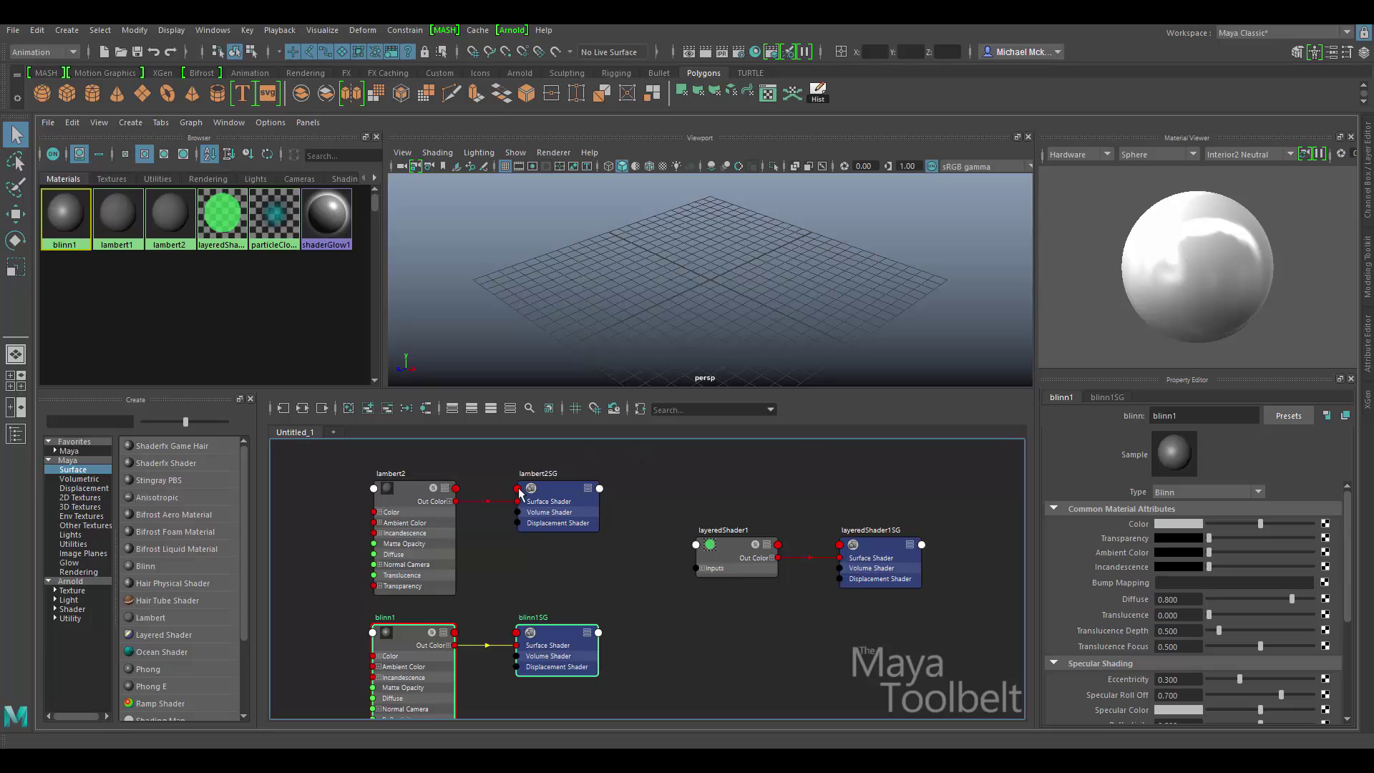
pyautogui.click(435, 495)
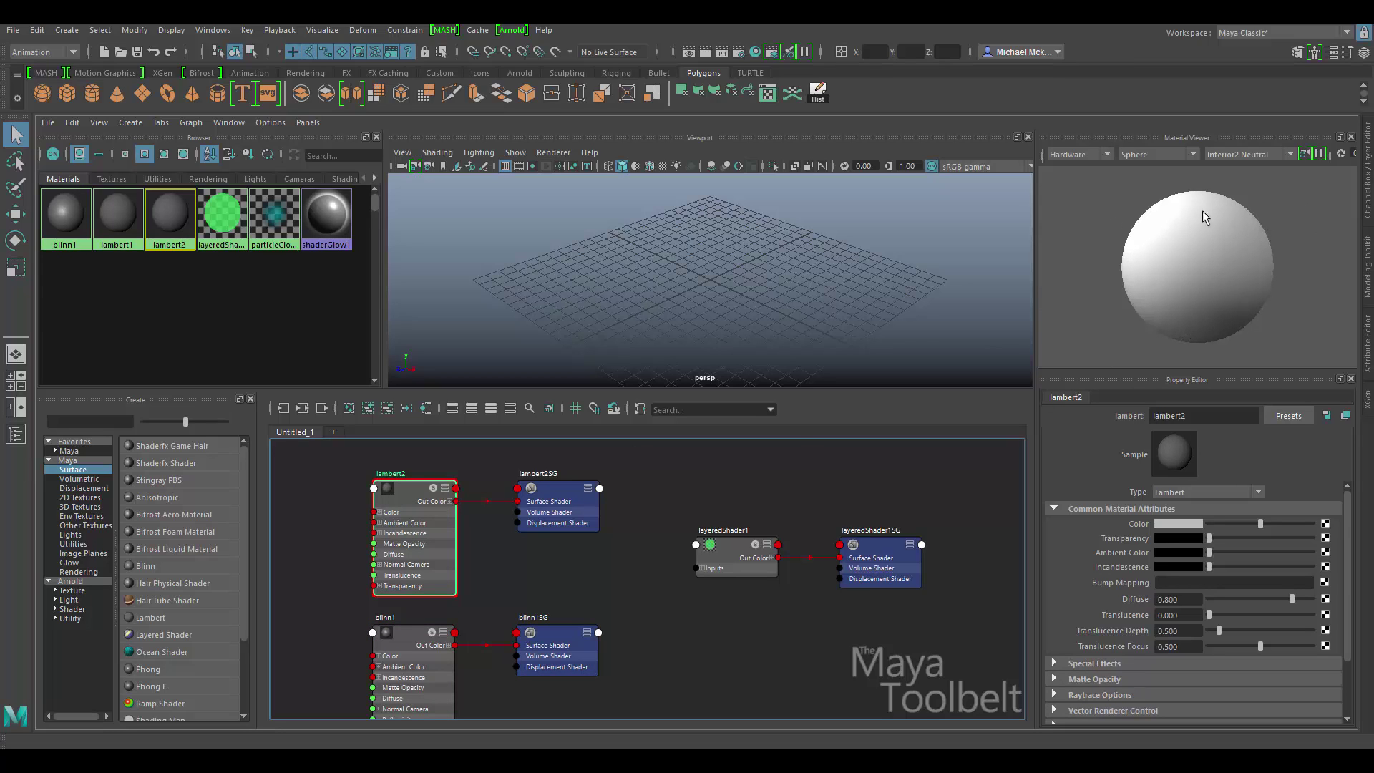
pyautogui.click(421, 626)
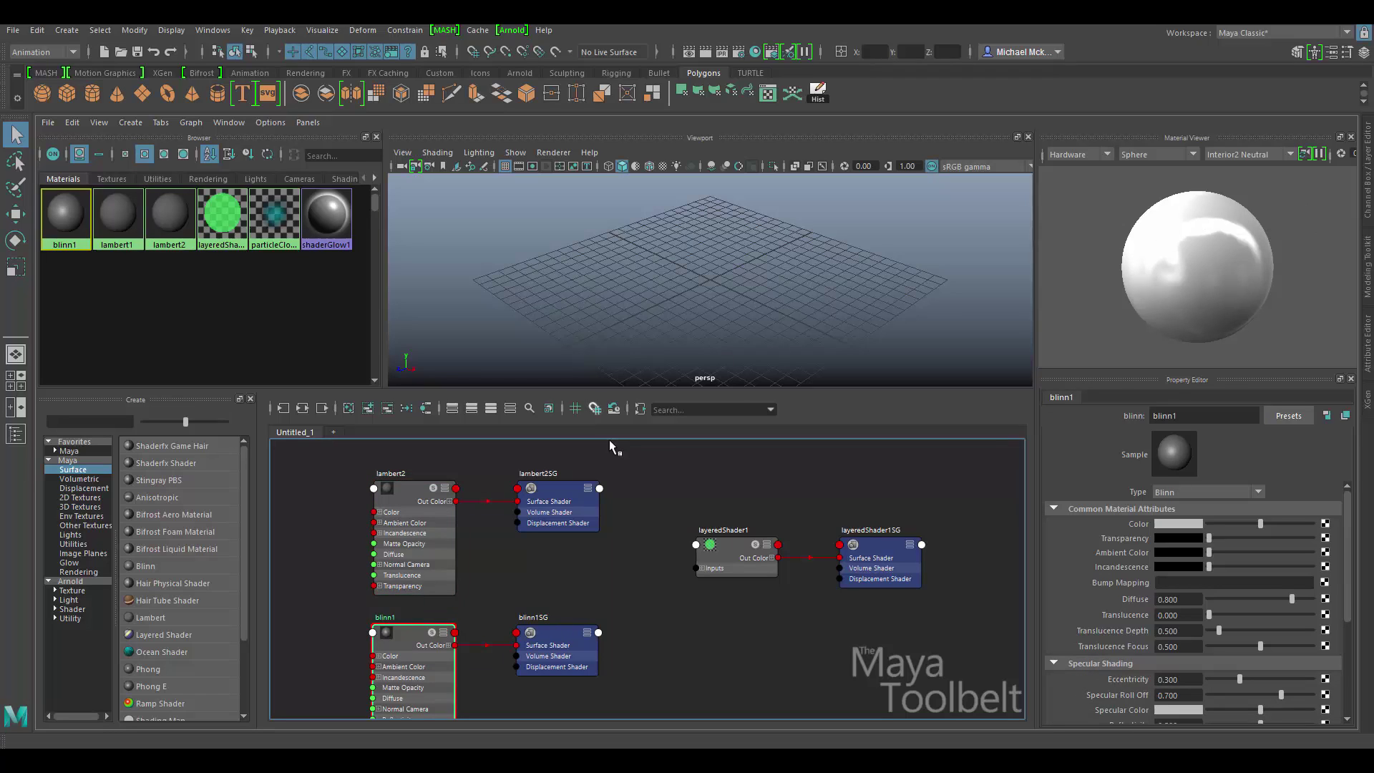
pyautogui.click(743, 560)
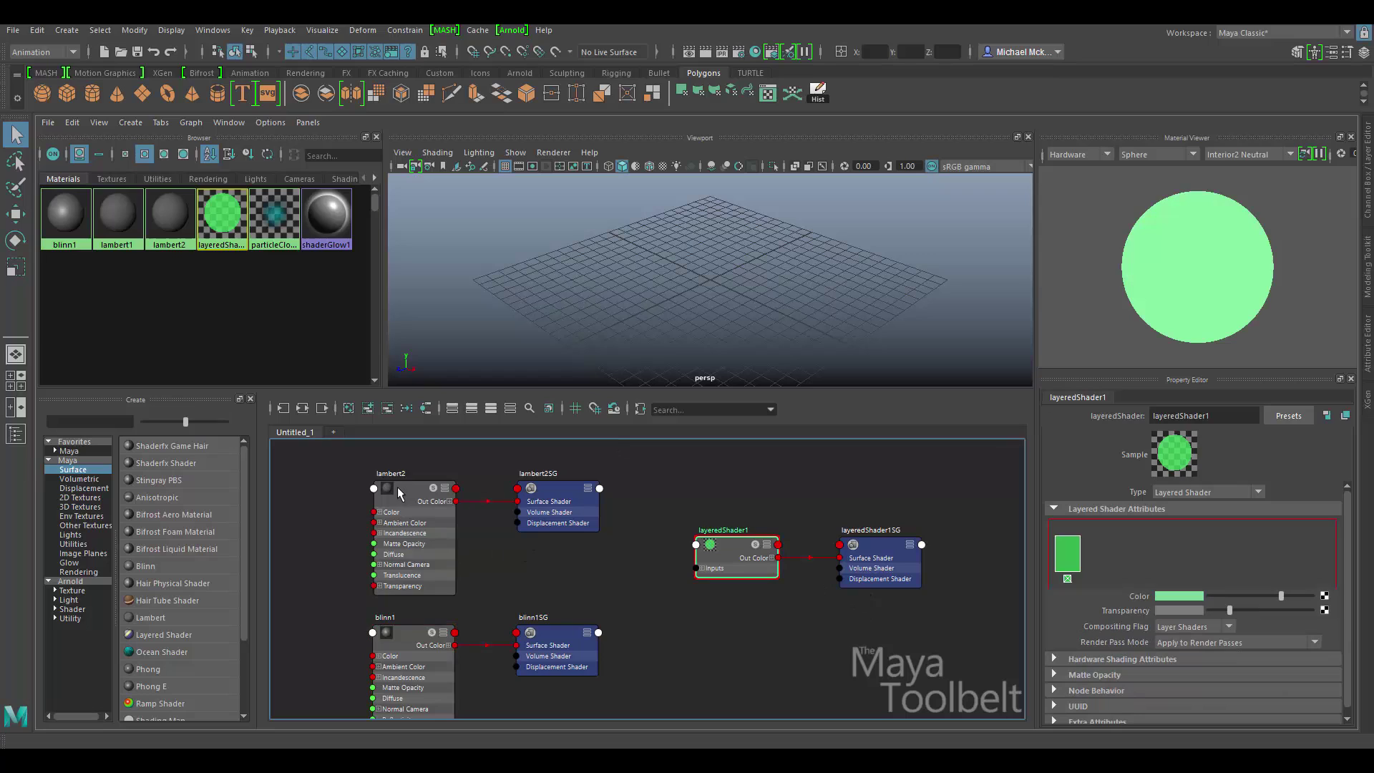
# - Add lambert2 and blinn1 as layers of layeredShader1 and delete its default green layer
pyautogui.moveTo(397, 487); pyautogui.dragTo(415, 500, button='middle')
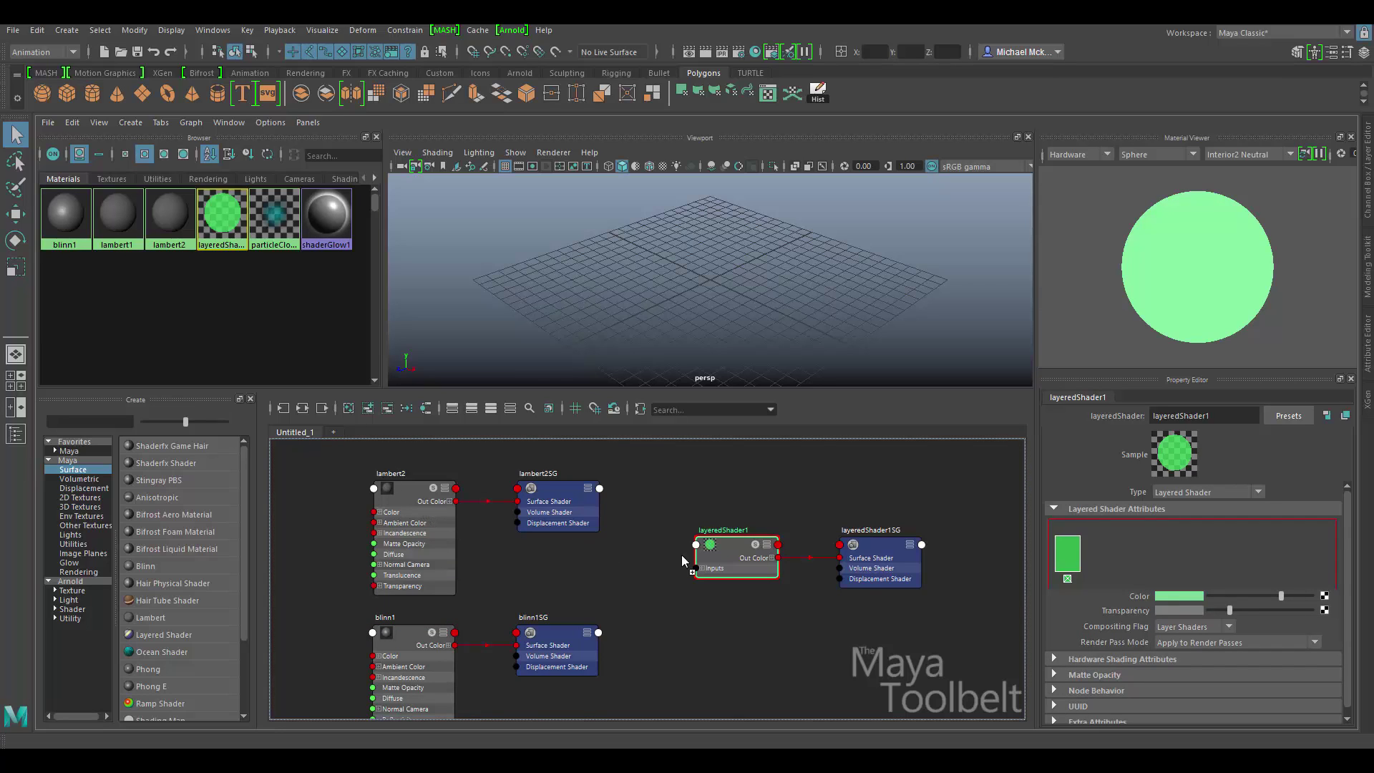
pyautogui.moveTo(683, 560); pyautogui.dragTo(1116, 553, button='middle')
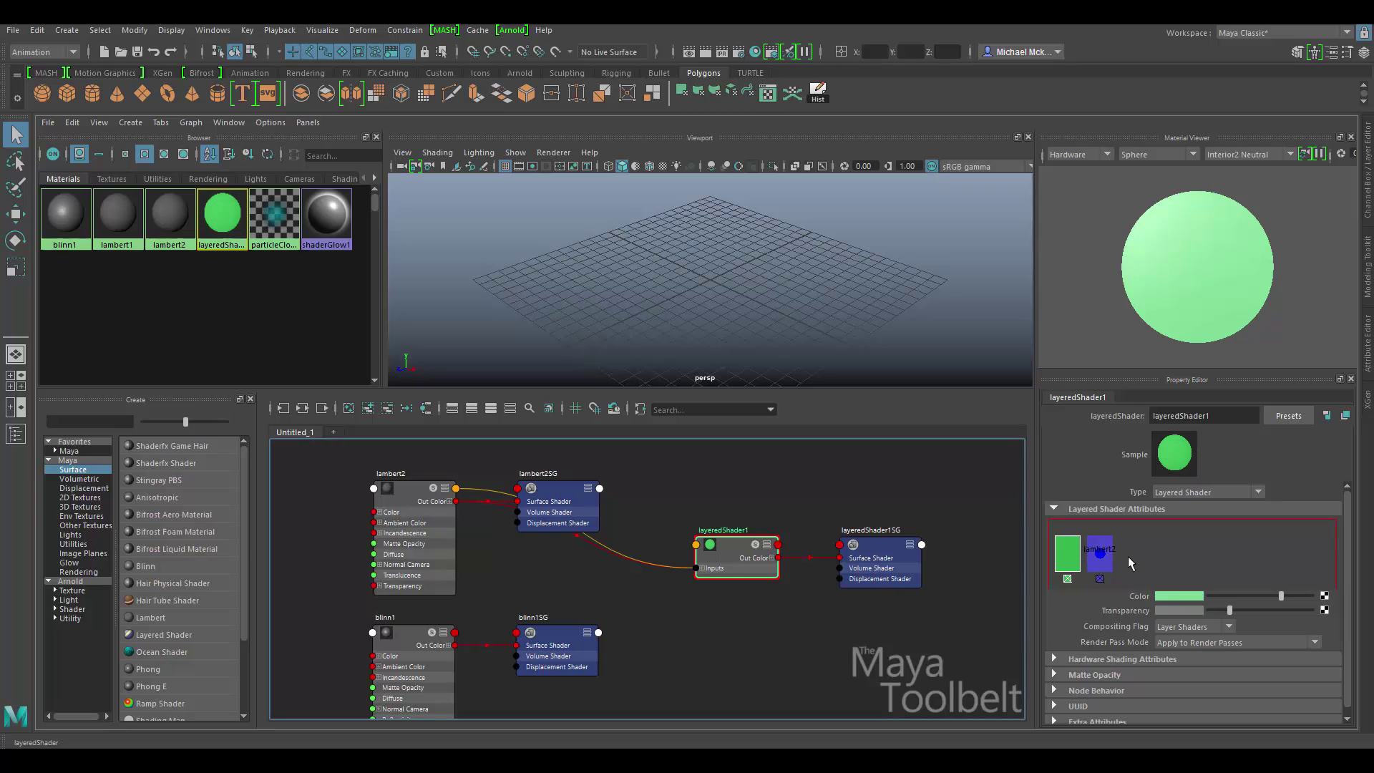
pyautogui.click(1067, 579)
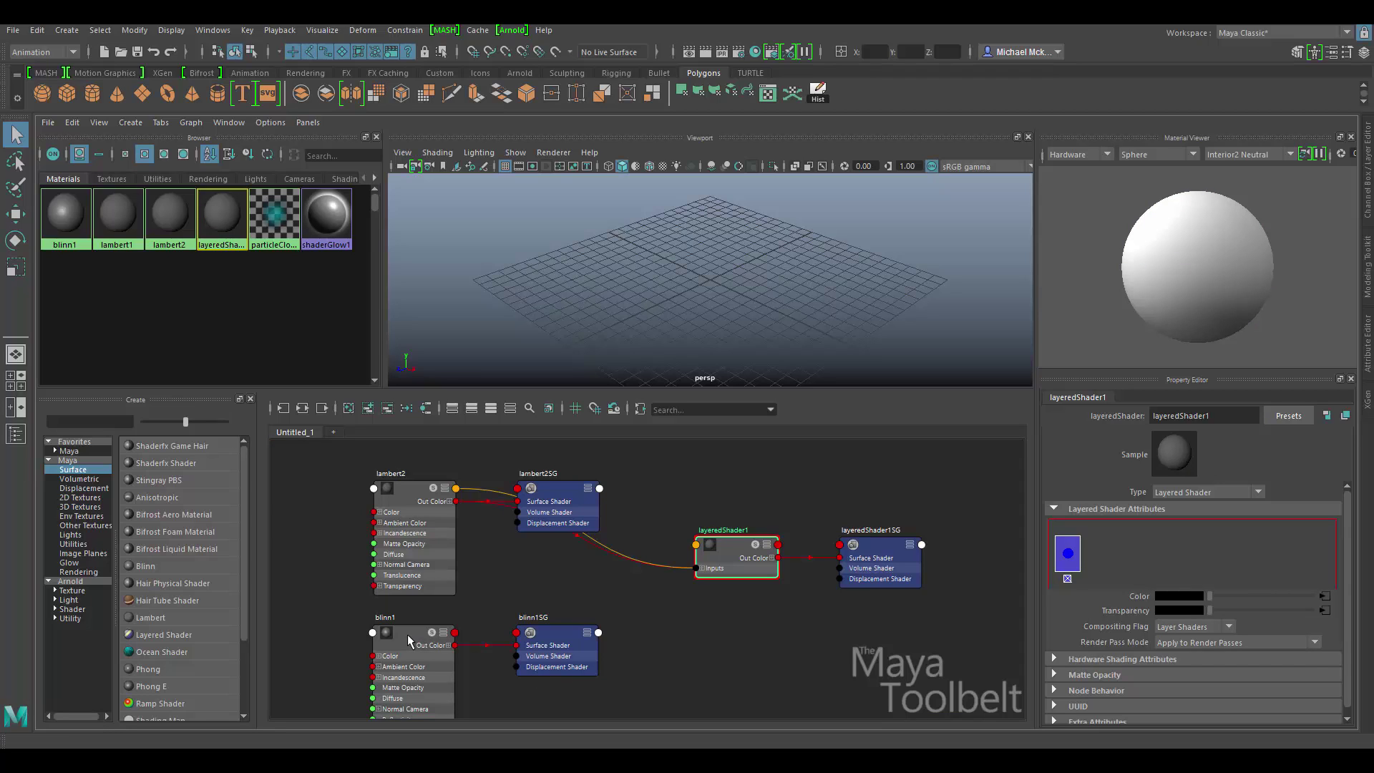
pyautogui.moveTo(408, 636); pyautogui.dragTo(410, 637, button='middle')
pyautogui.moveTo(926, 639); pyautogui.dragTo(1101, 552, button='middle')
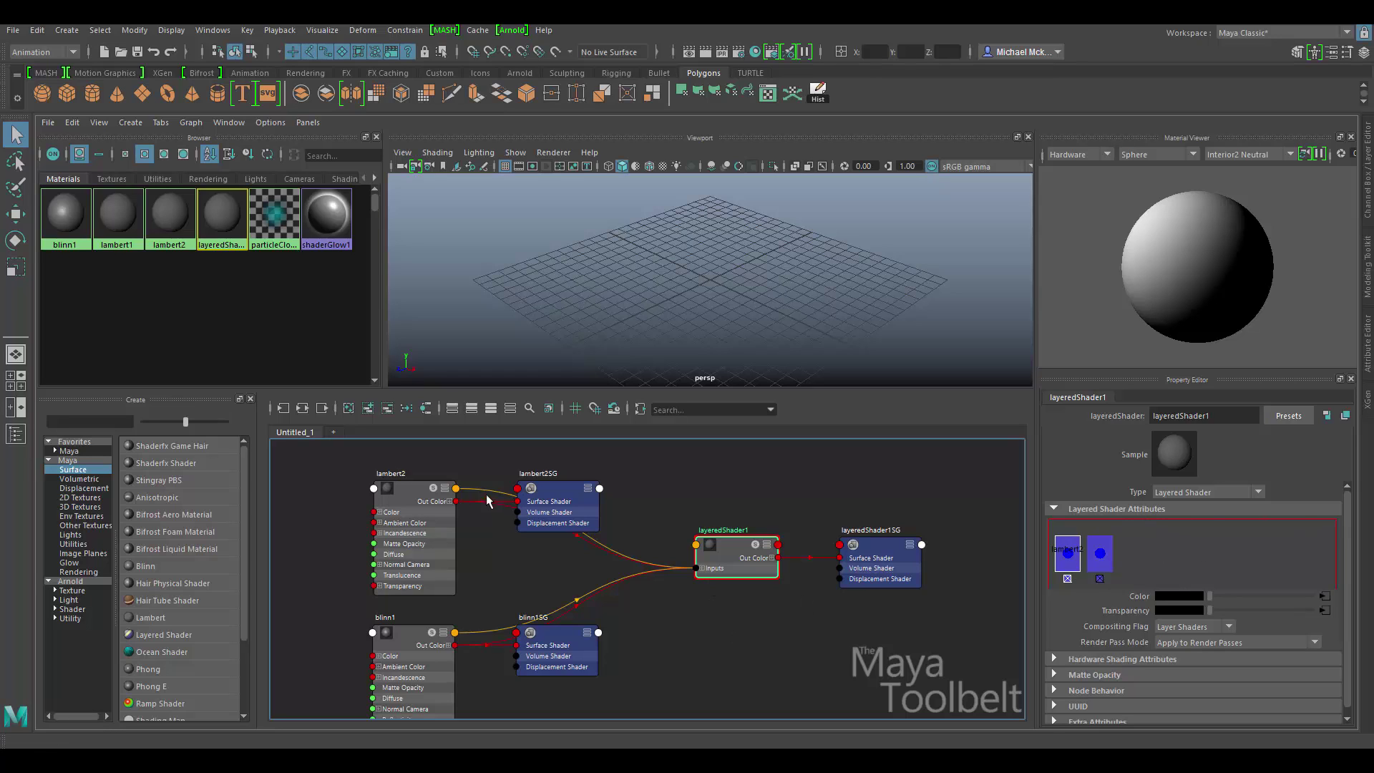
# - Tidy the graph by repositioning lambert2, blinn1, their shading groups and layeredShader1
pyautogui.moveTo(533, 502); pyautogui.dragTo(549, 466)
pyautogui.moveTo(544, 648); pyautogui.dragTo(549, 676)
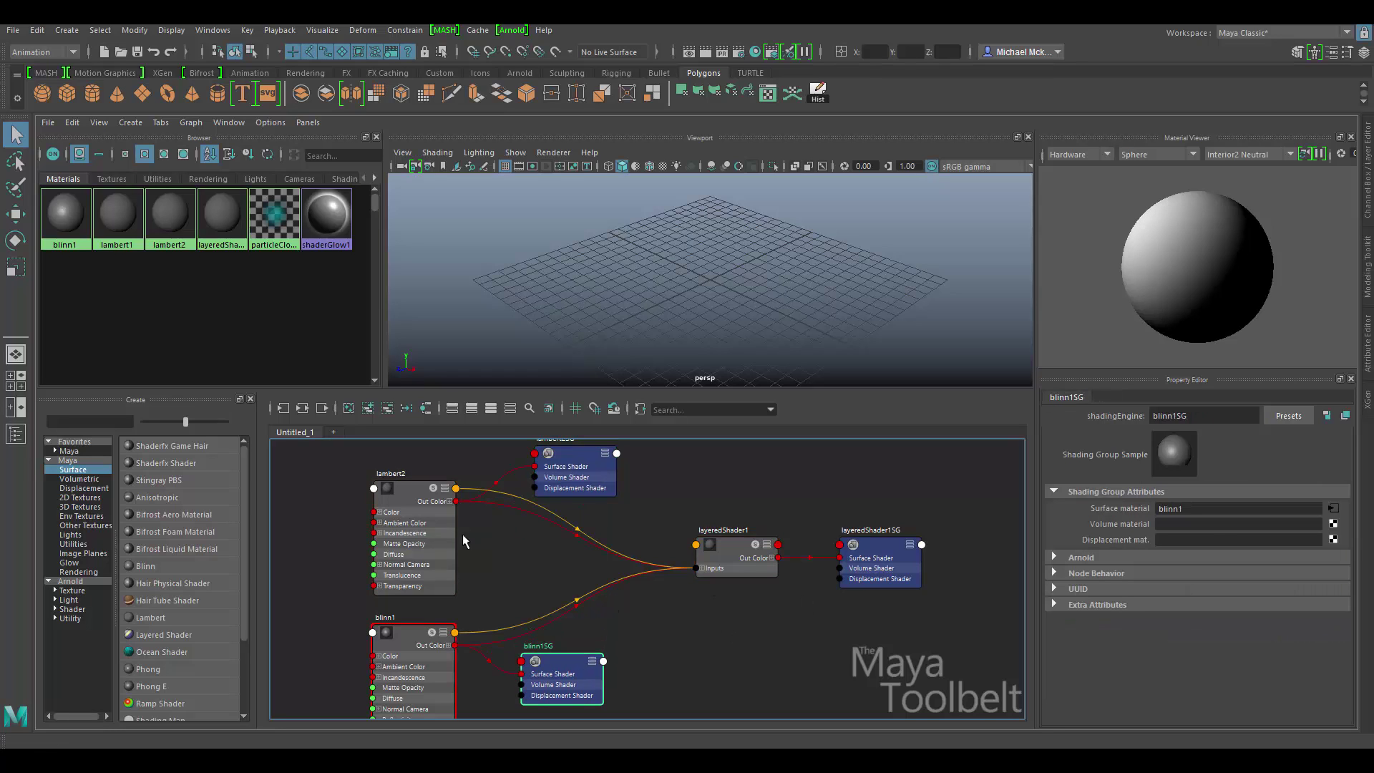
pyautogui.moveTo(428, 530); pyautogui.dragTo(411, 489)
pyautogui.moveTo(408, 665); pyautogui.dragTo(399, 675)
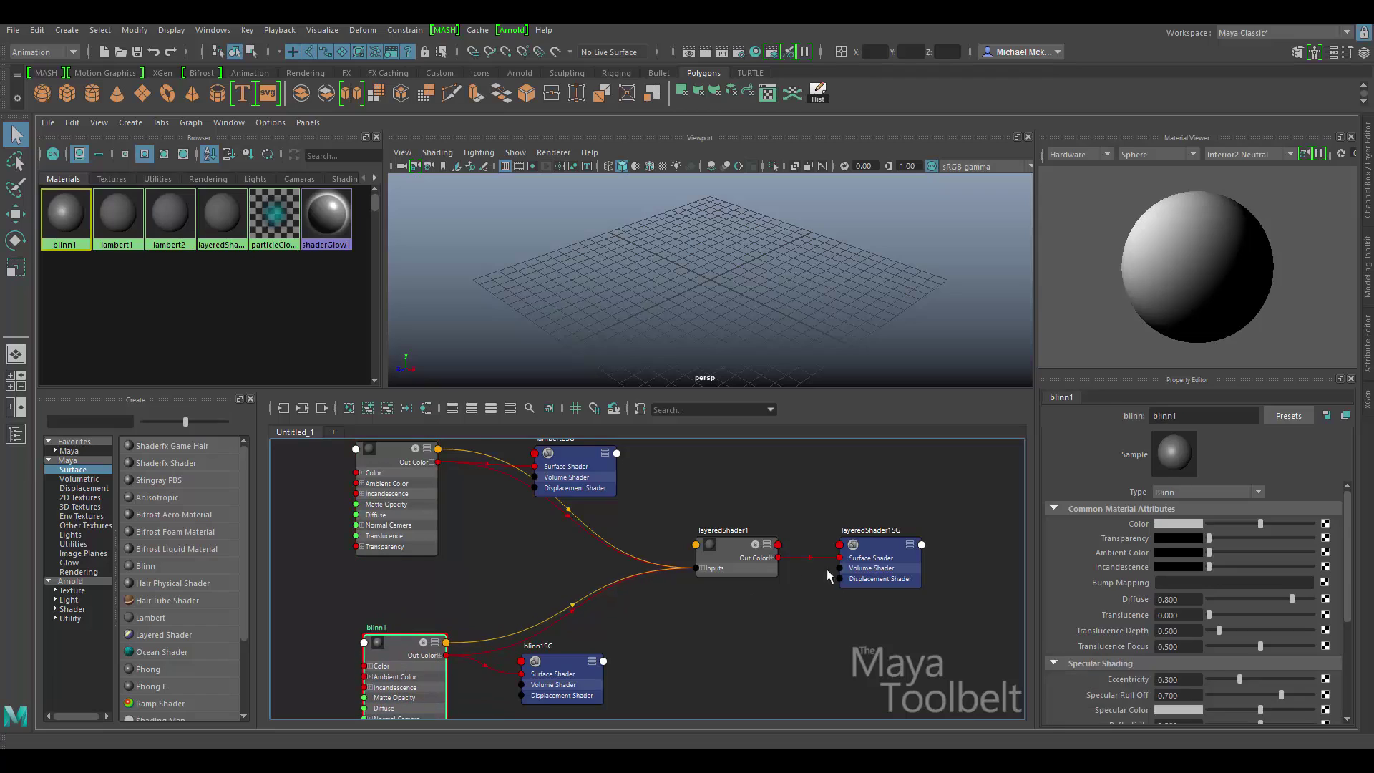
pyautogui.moveTo(734, 562); pyautogui.dragTo(723, 568)
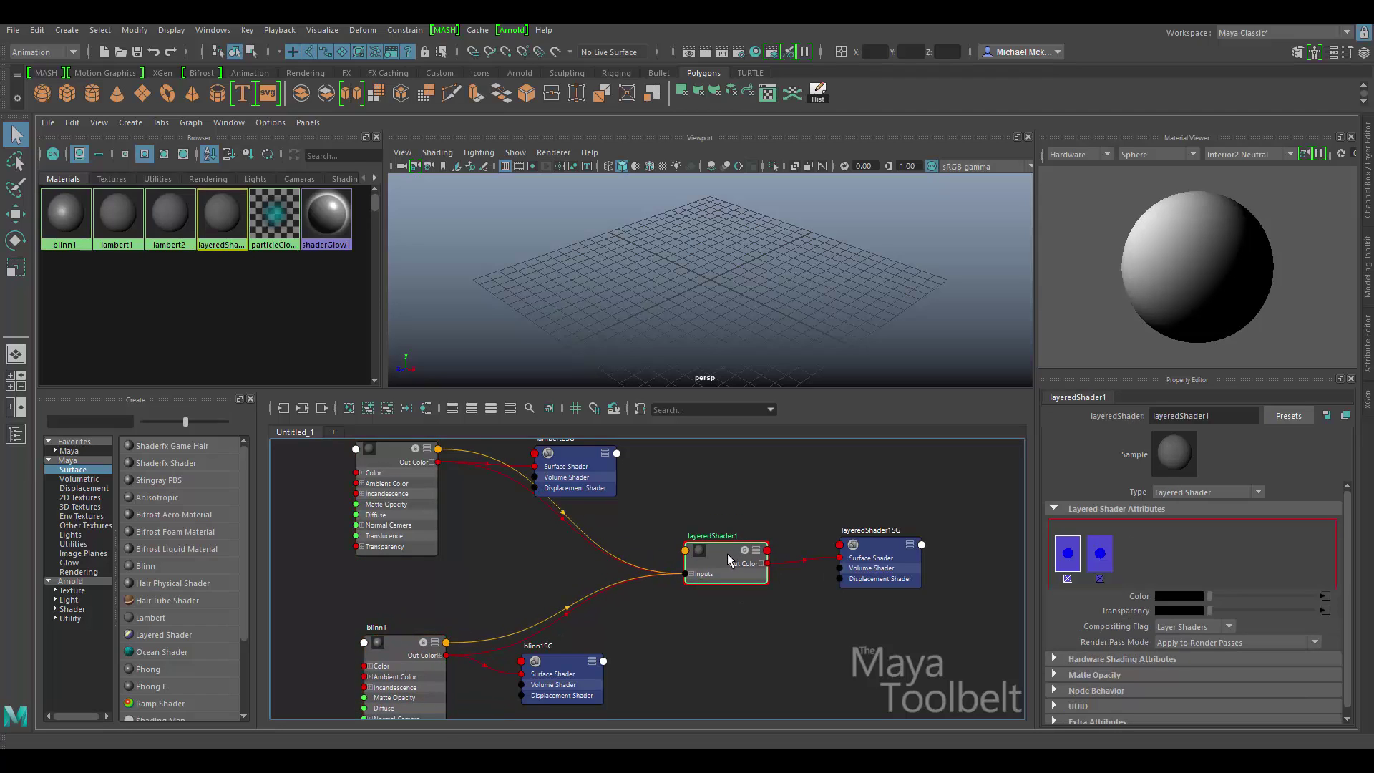
# - Show layeredShader1's input and output connections and nudge the node slightly right
pyautogui.click(303, 409)
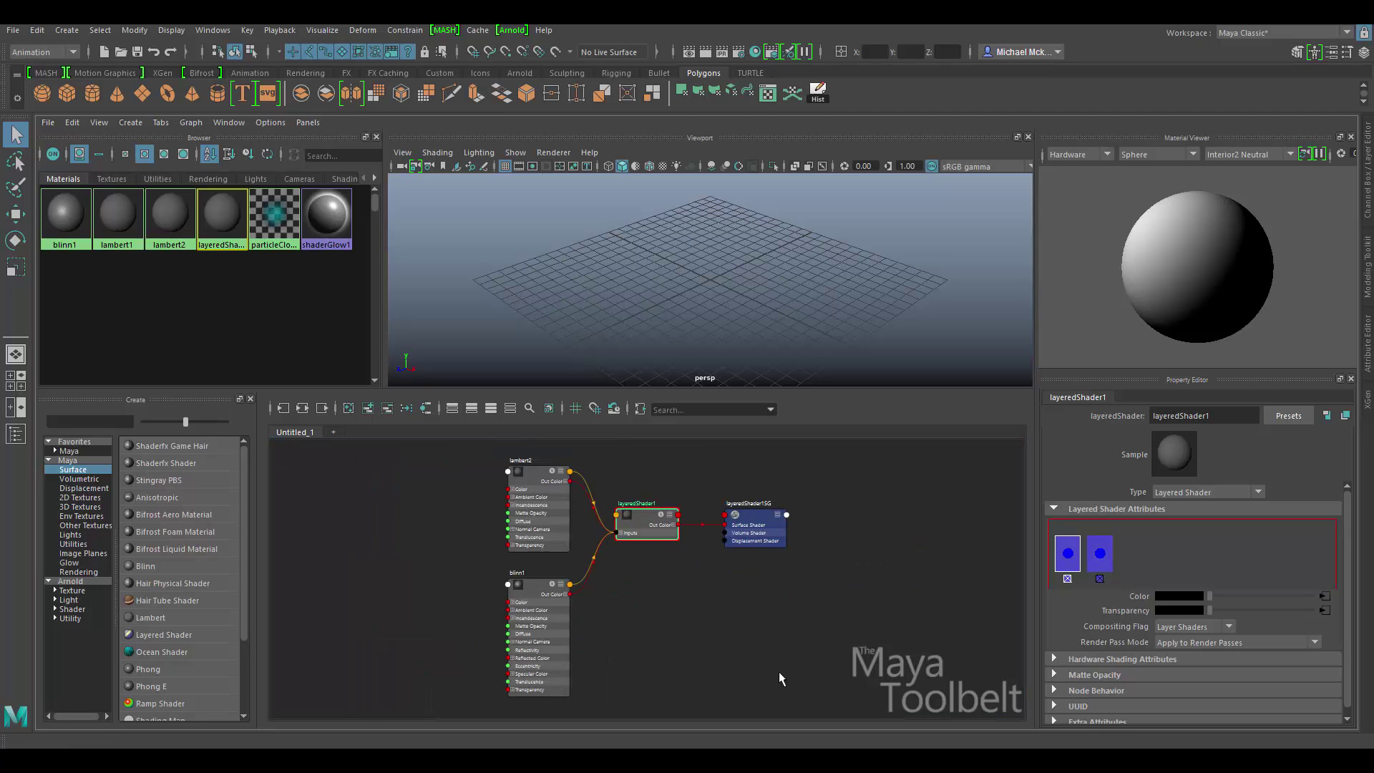
pyautogui.click(633, 583)
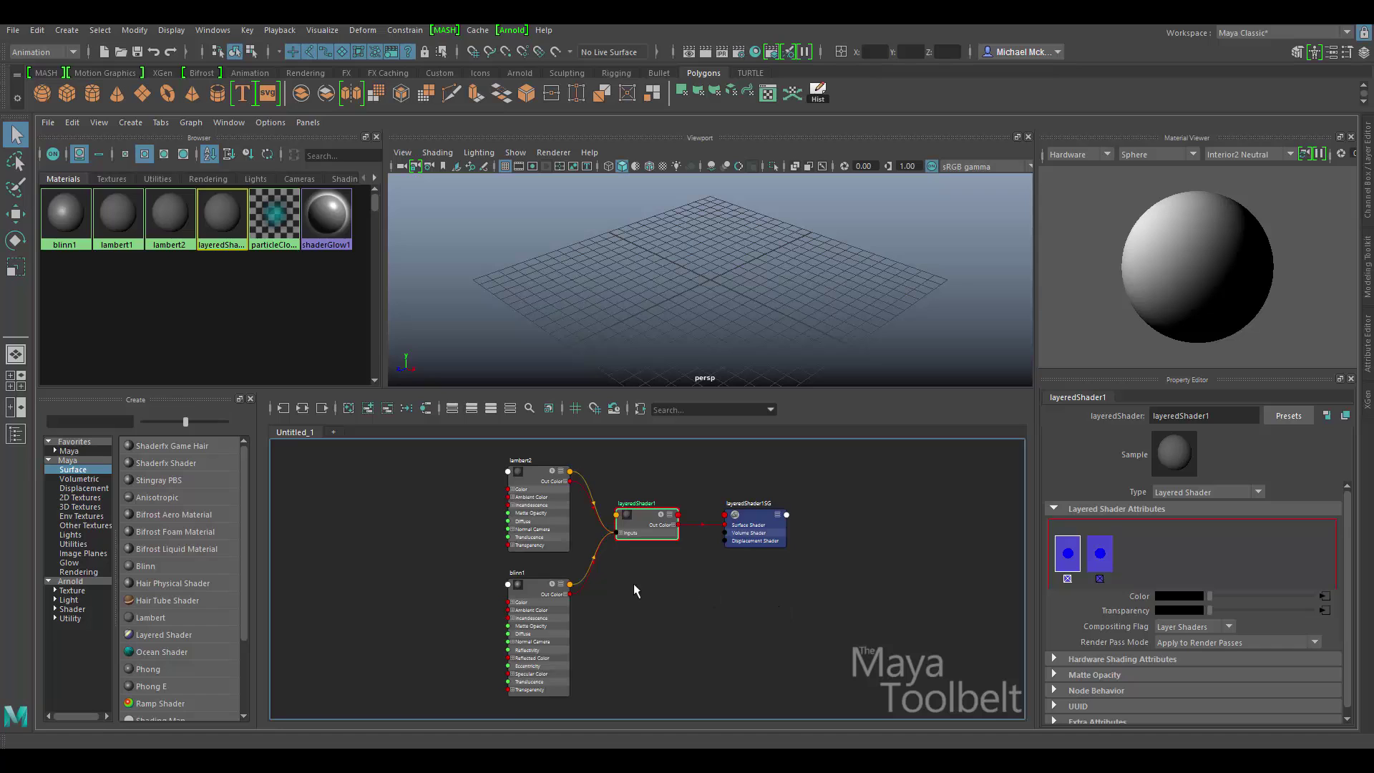
pyautogui.scroll(5, 633, 592)
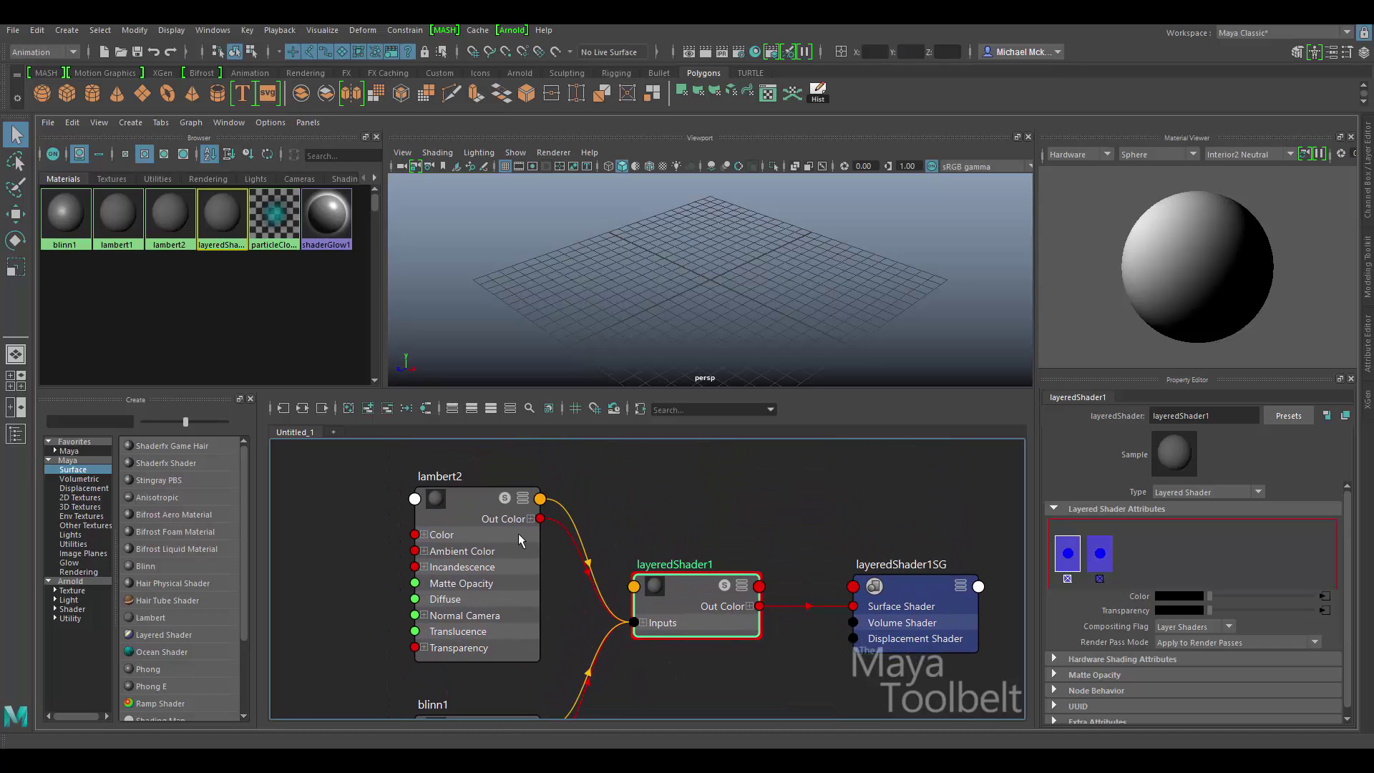
pyautogui.scroll(-4, 674, 570)
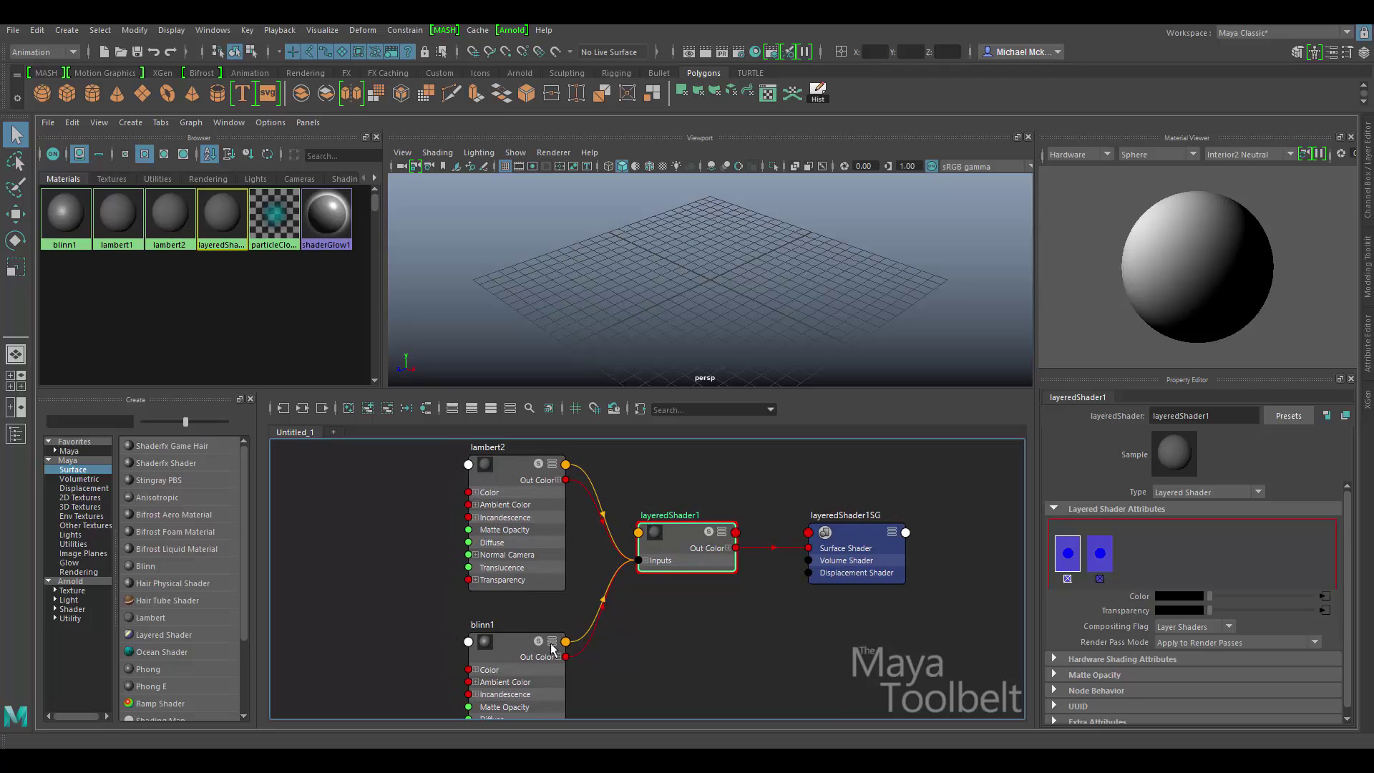
pyautogui.moveTo(676, 541); pyautogui.dragTo(688, 544)
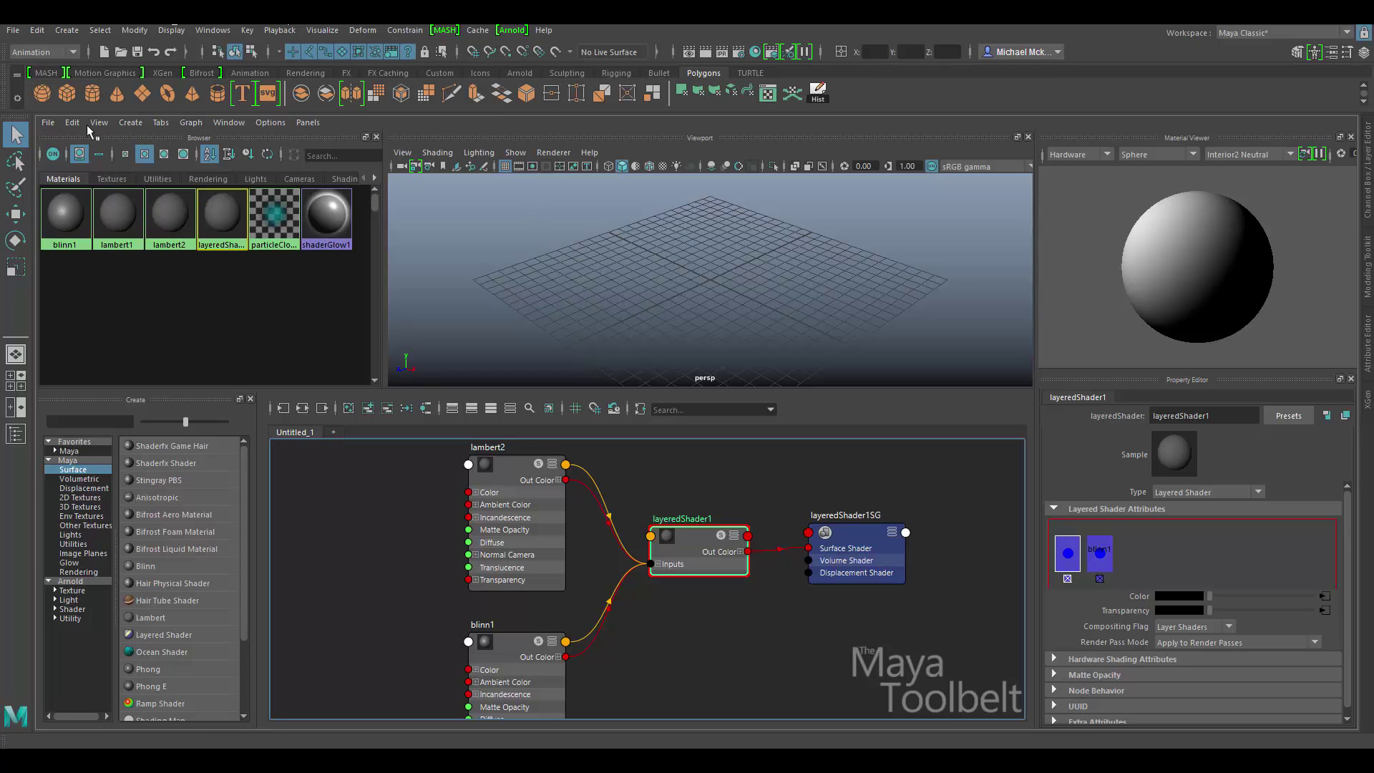
# - Create a polygon sphere, scale it up to about 5.3, and switch to textured display
pyautogui.click(46, 104)
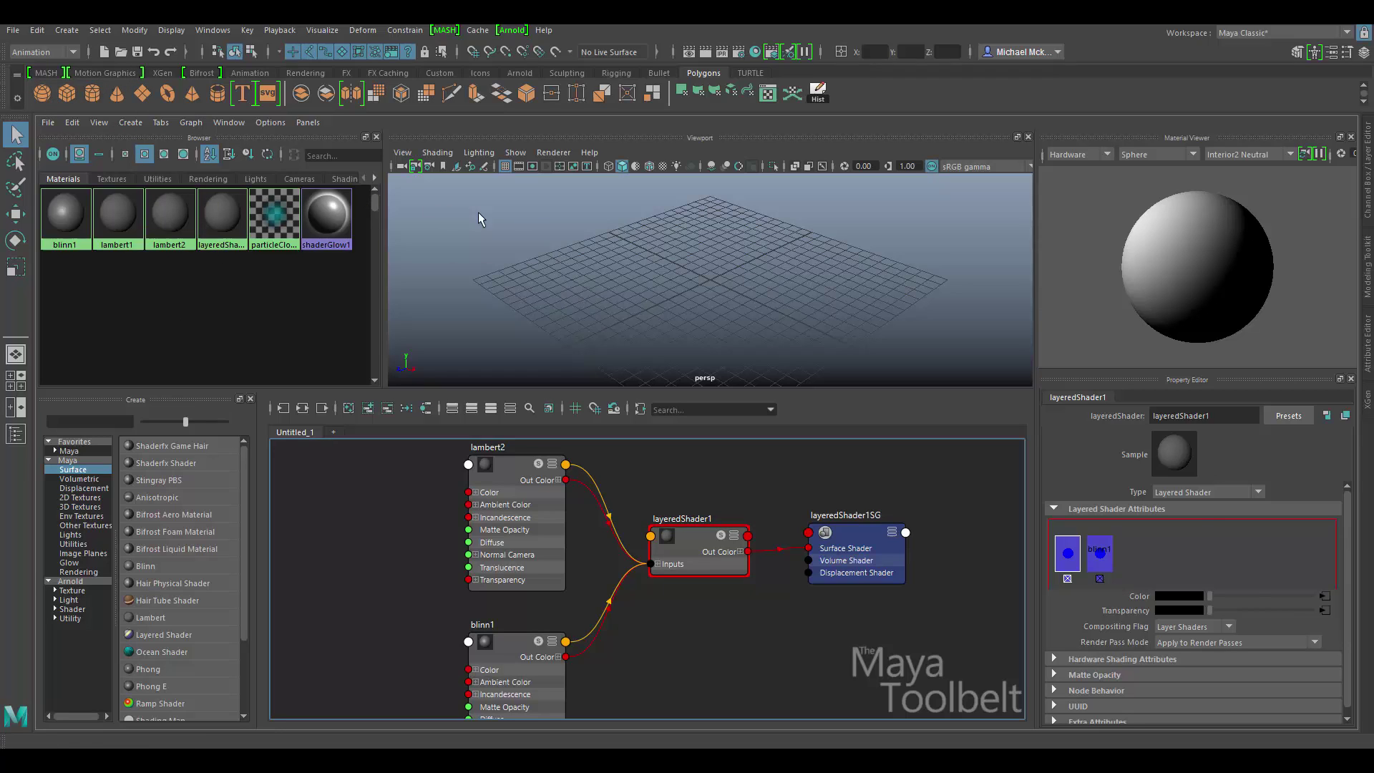
pyautogui.press('r')
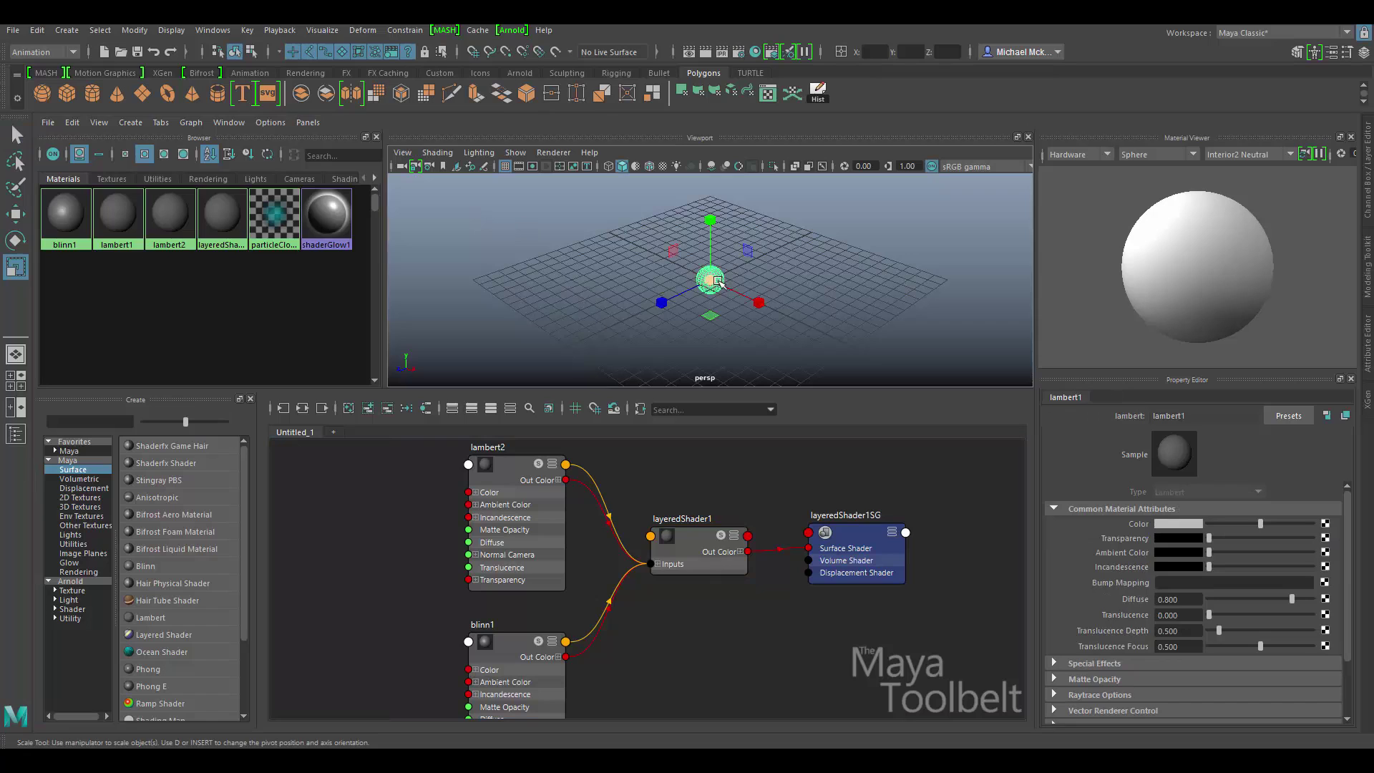
pyautogui.moveTo(711, 281); pyautogui.dragTo(814, 294)
pyautogui.press('6')
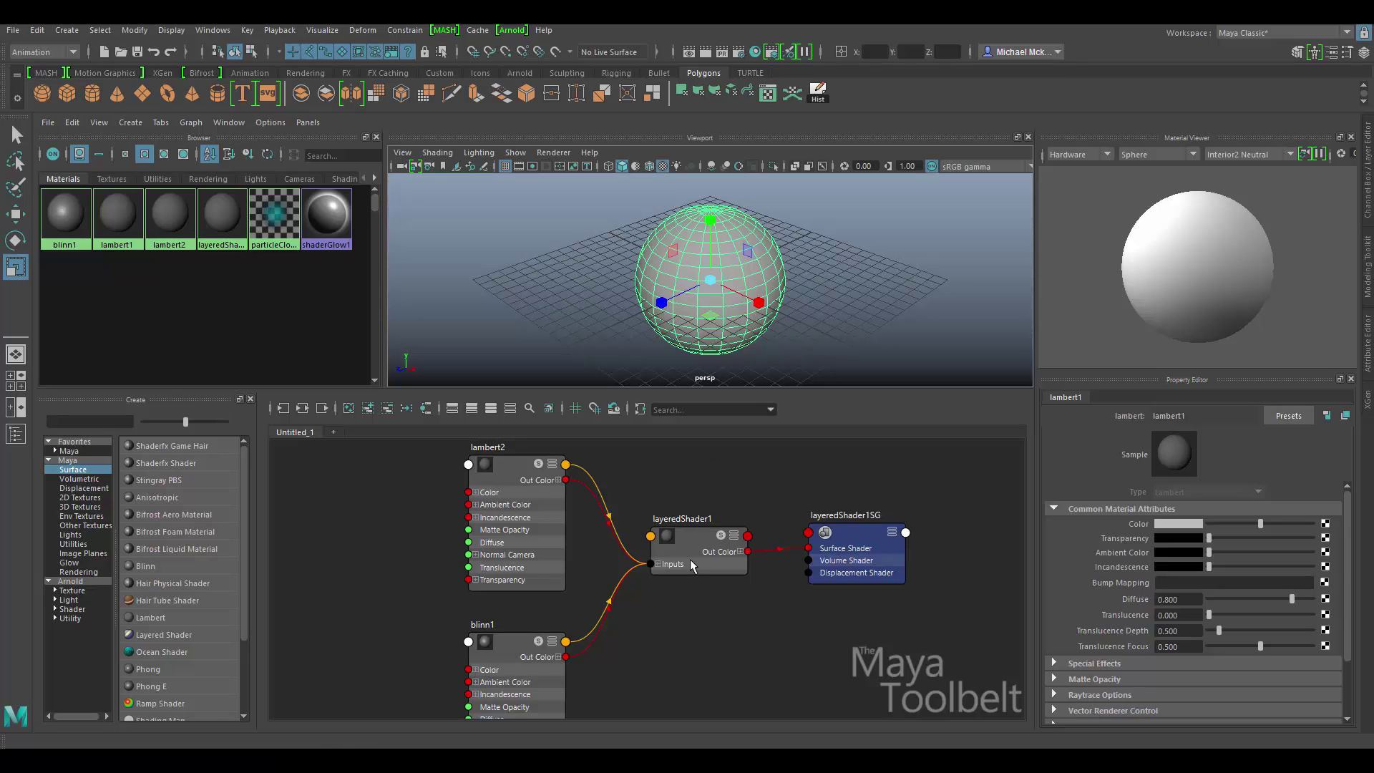
# - Rename the lambert2 material node to Checkerboard
pyautogui.click(530, 484)
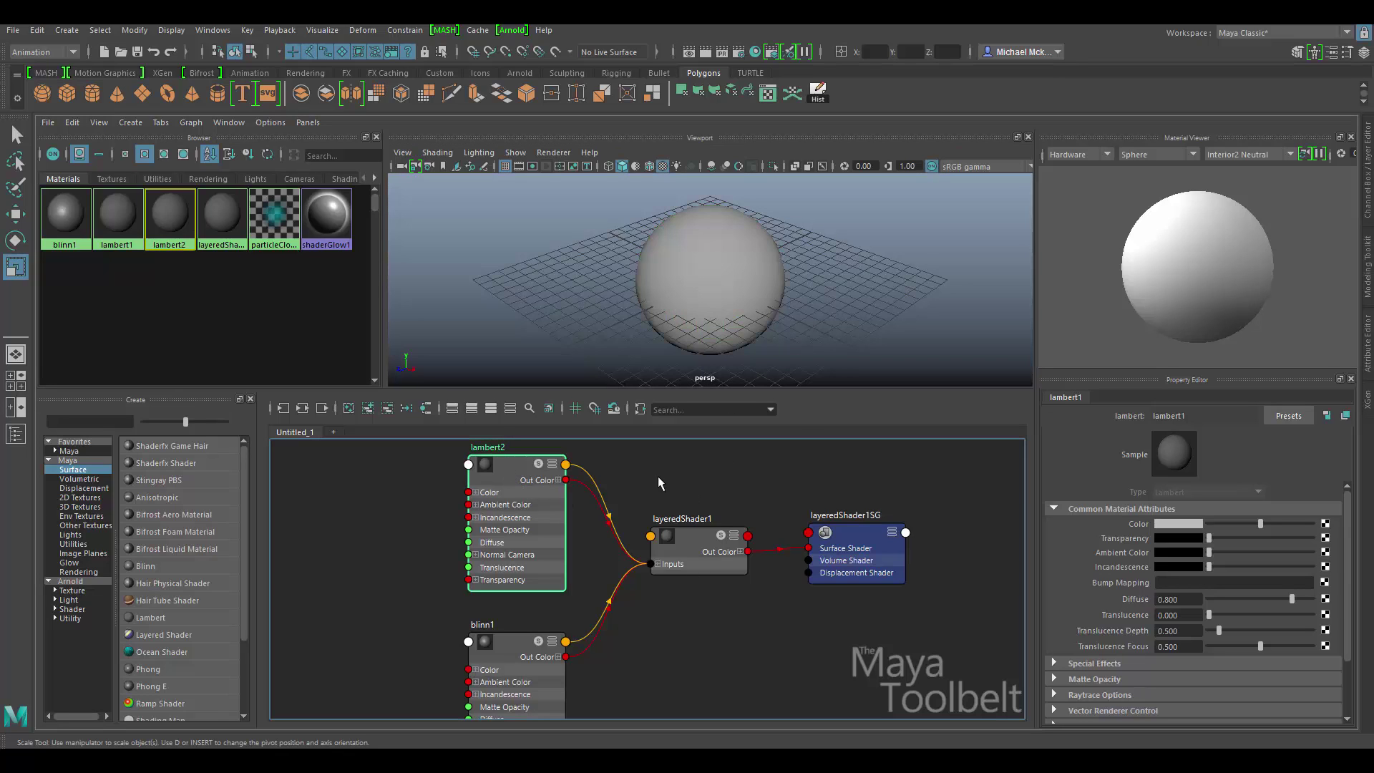
pyautogui.doubleClick(491, 448)
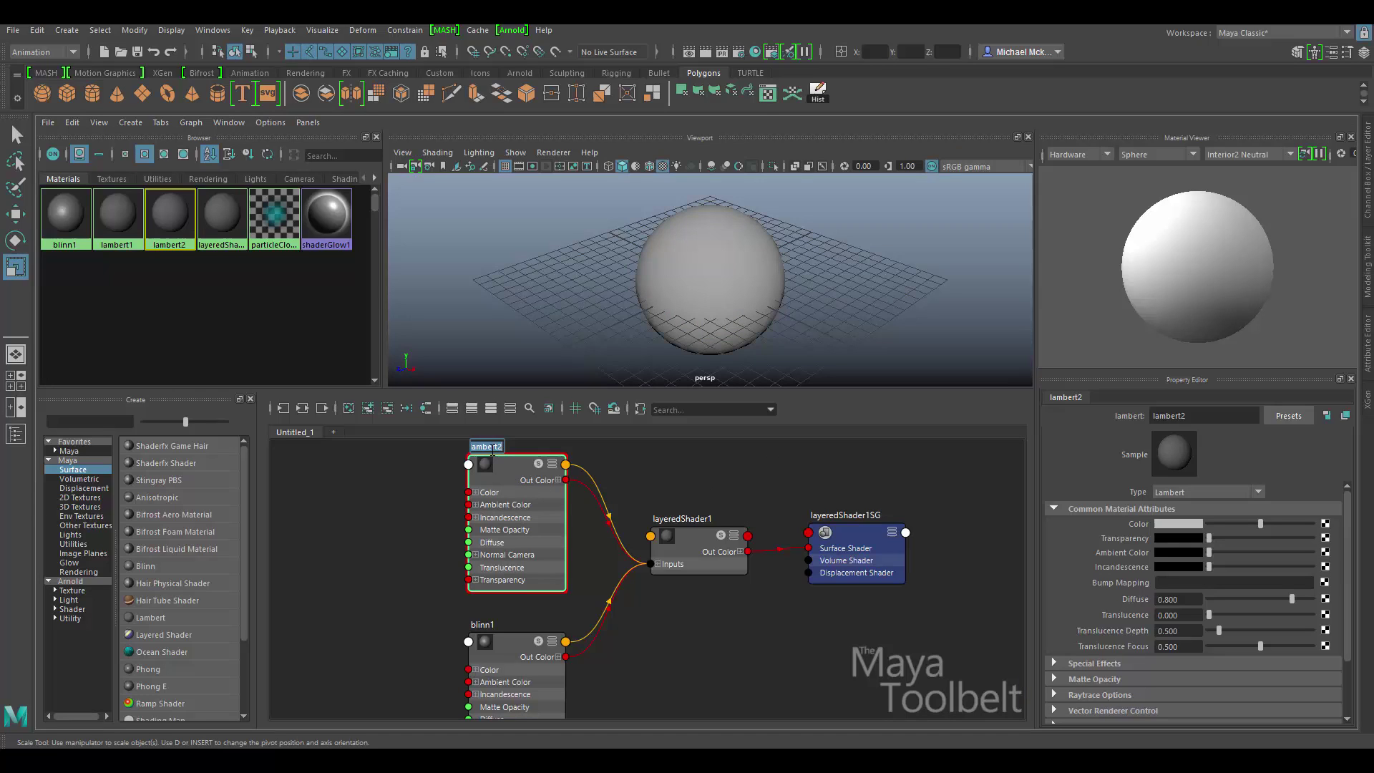
pyautogui.write('Checkerbo')
pyautogui.press('Return')
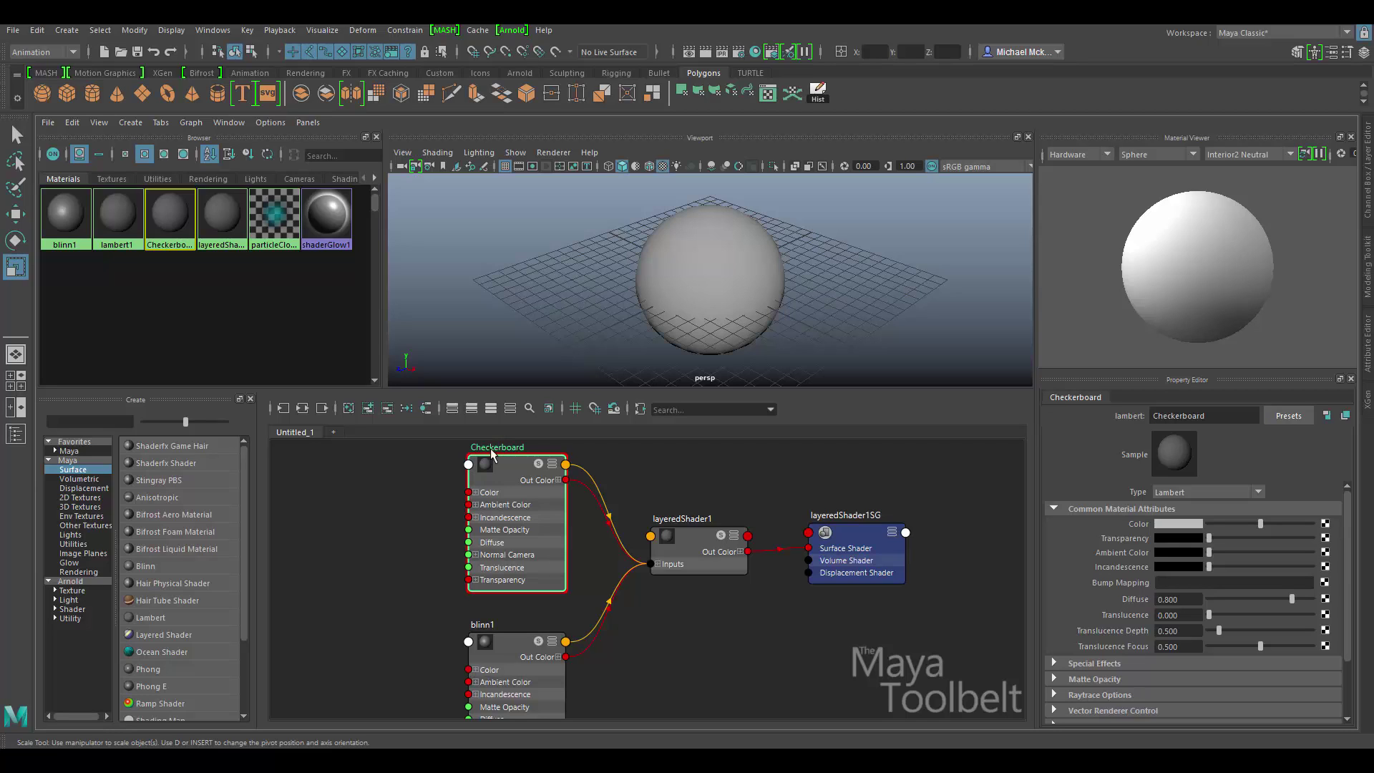
# - Connect a Checker texture to the Checkerboard material's Color, then select blinn1
pyautogui.moveTo(515, 486); pyautogui.dragTo(512, 485)
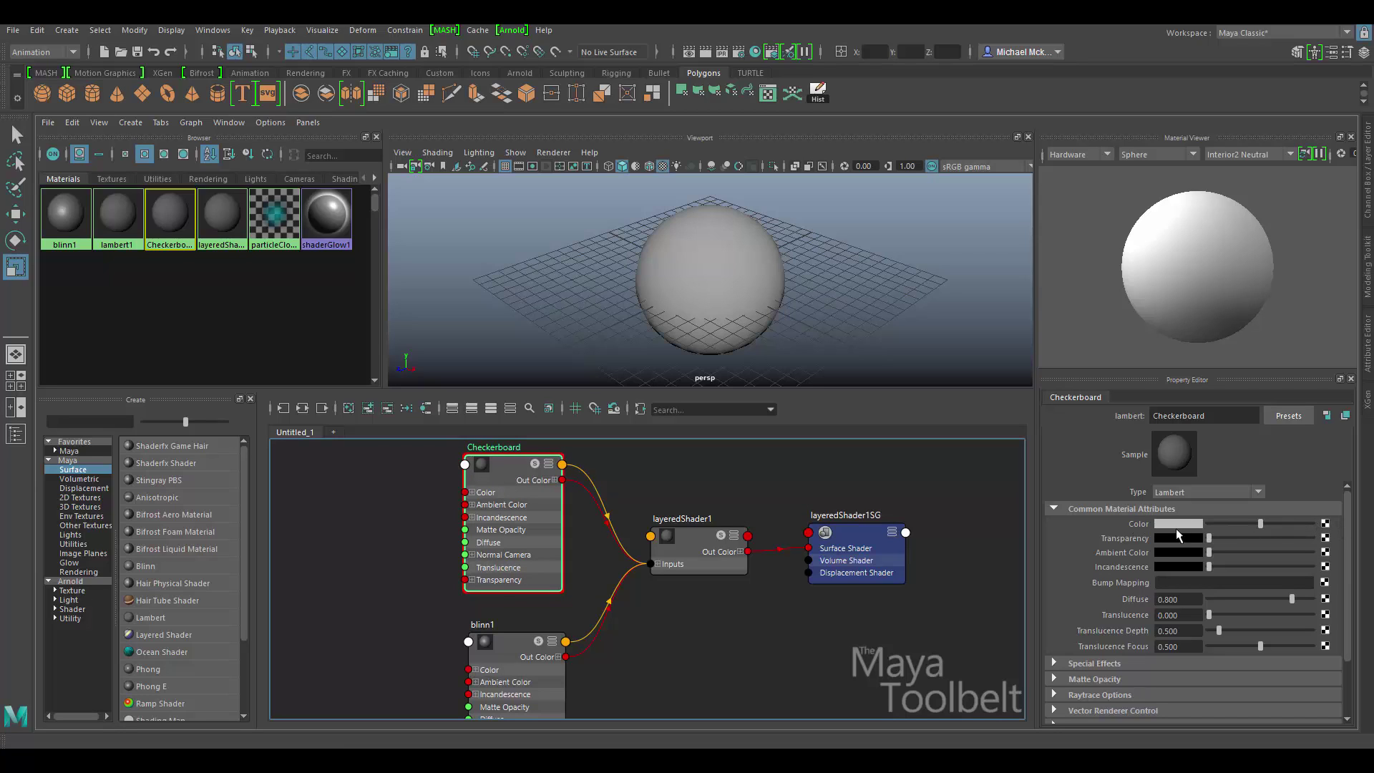
pyautogui.click(1326, 524)
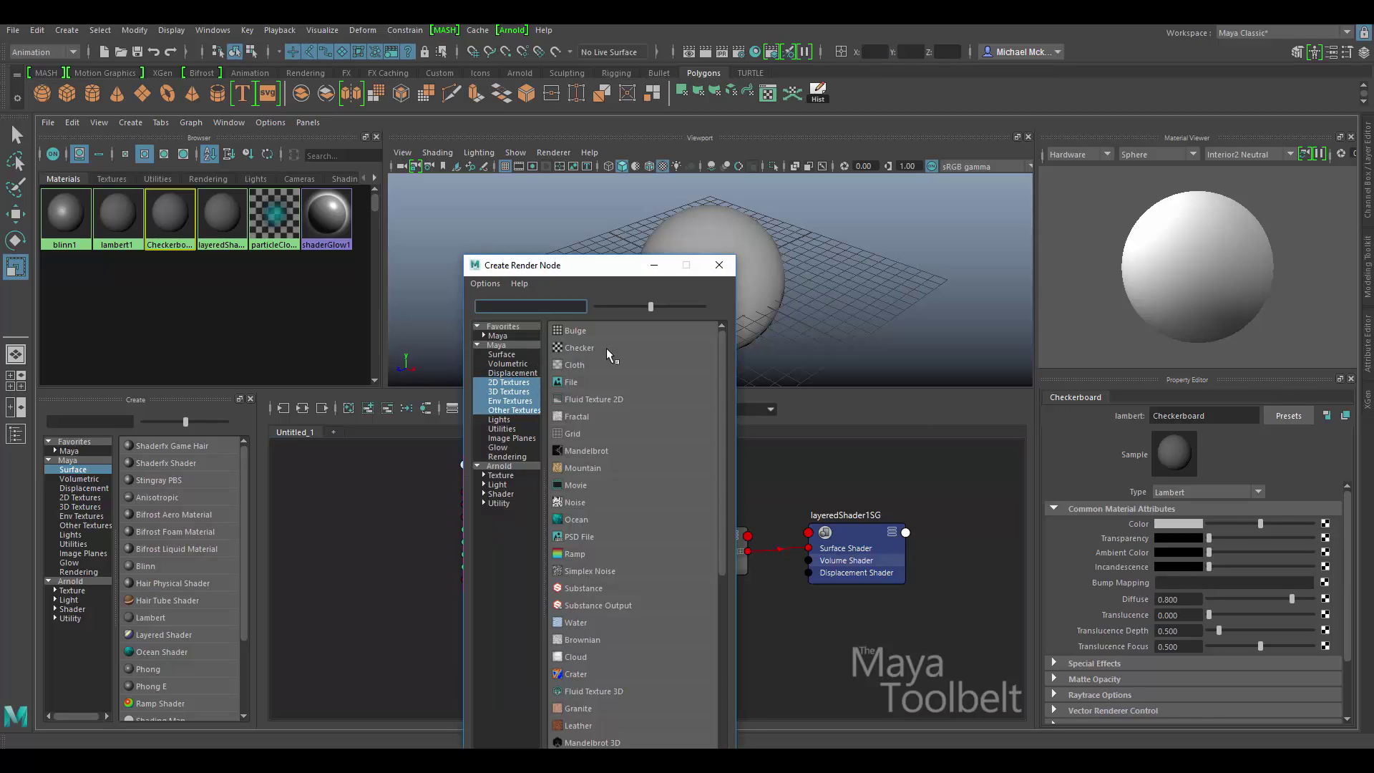
pyautogui.click(603, 349)
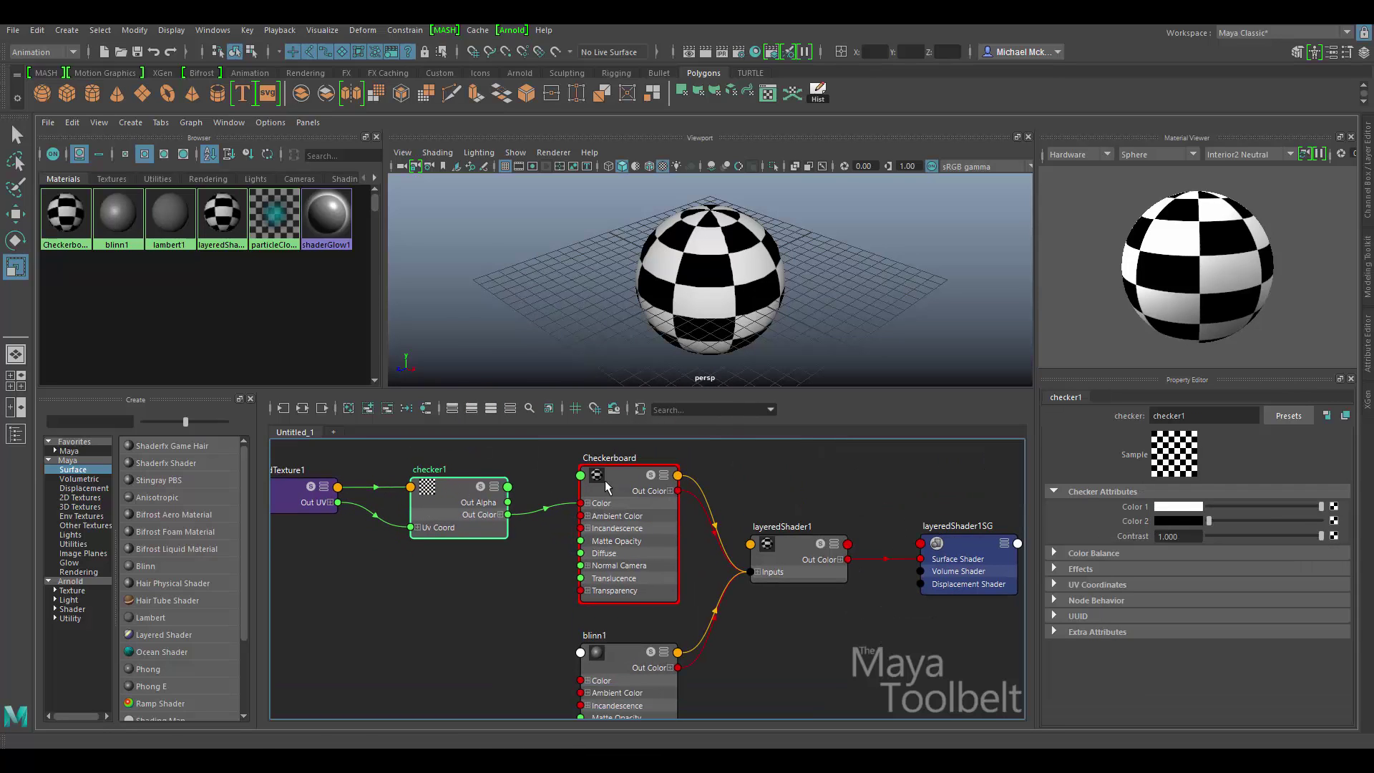
pyautogui.click(607, 486)
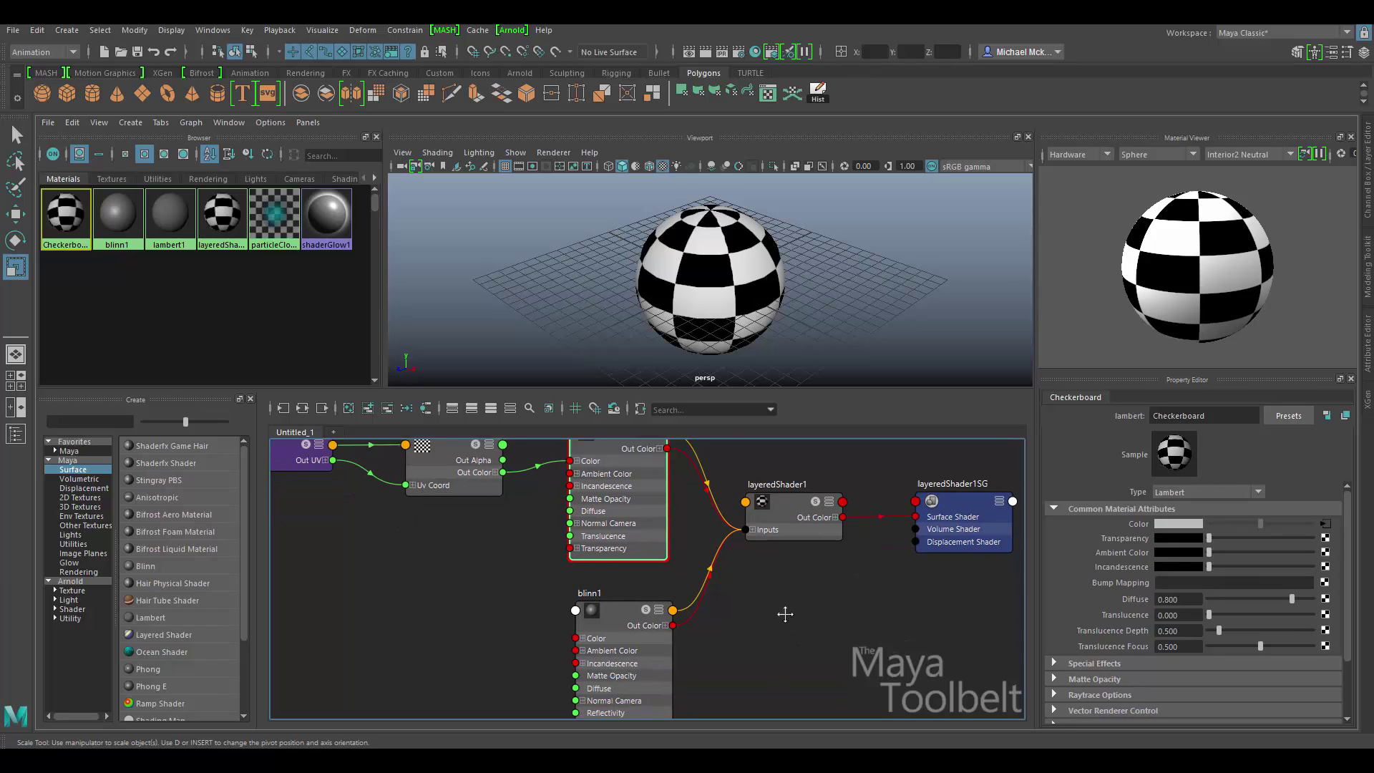
pyautogui.click(639, 608)
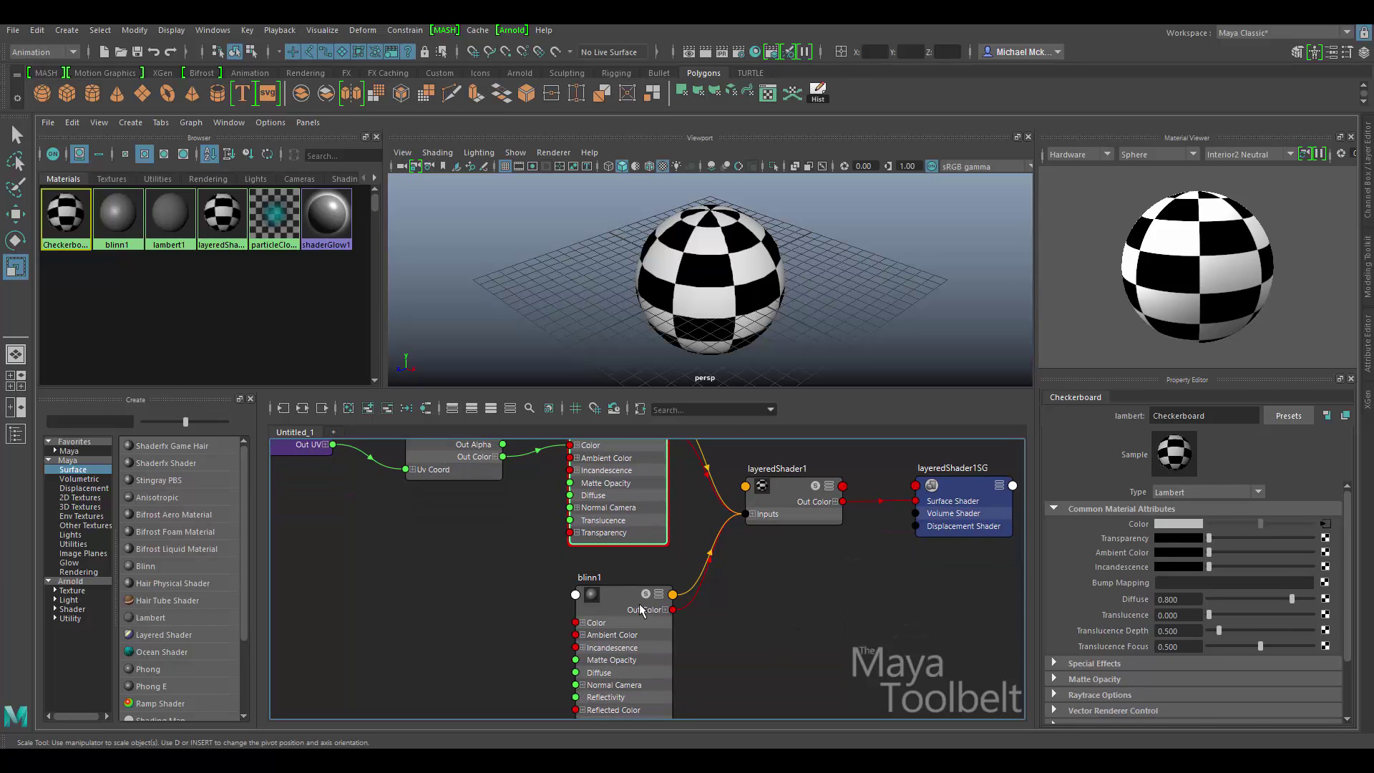
# - Connect a Noise 2D texture to blinn1's Color, then select layeredShader1
pyautogui.click(1325, 524)
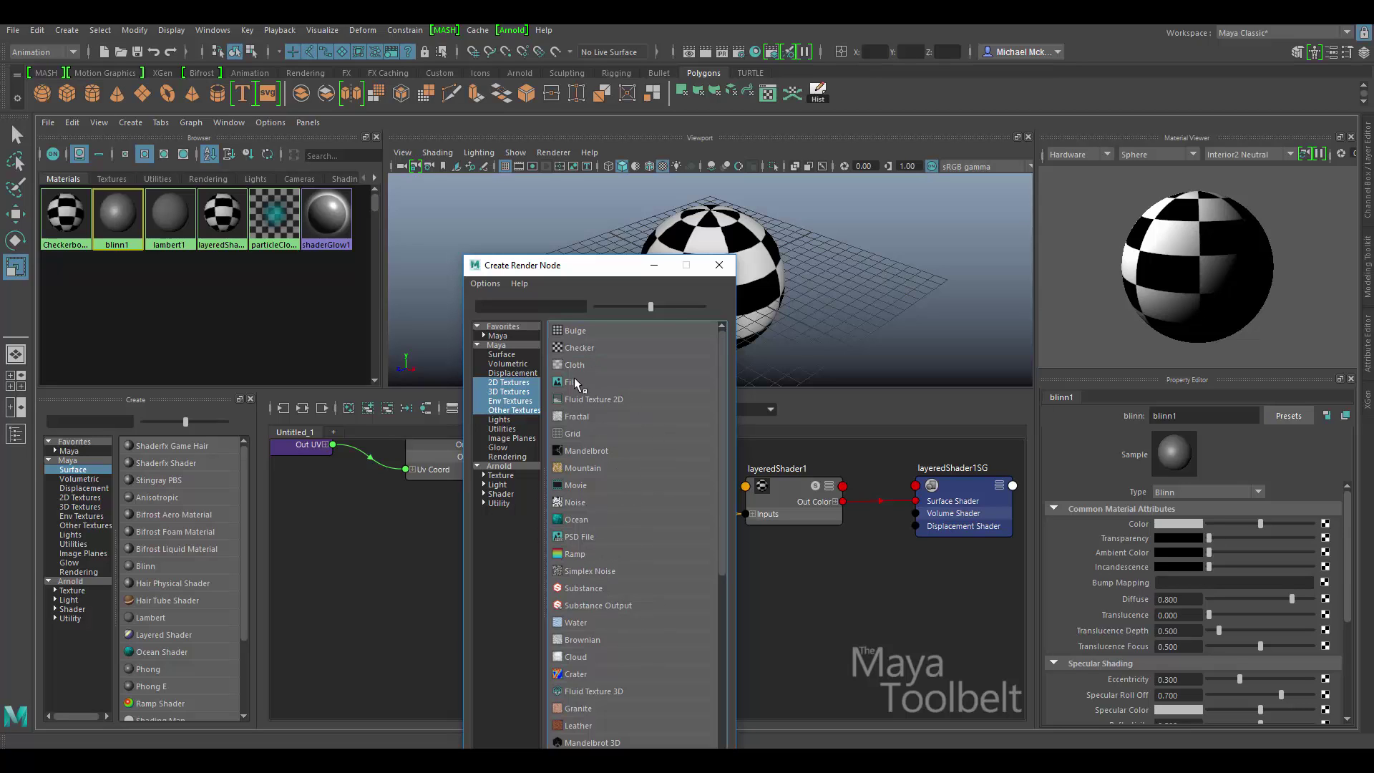
pyautogui.scroll(-1, 583, 440)
pyautogui.click(578, 451)
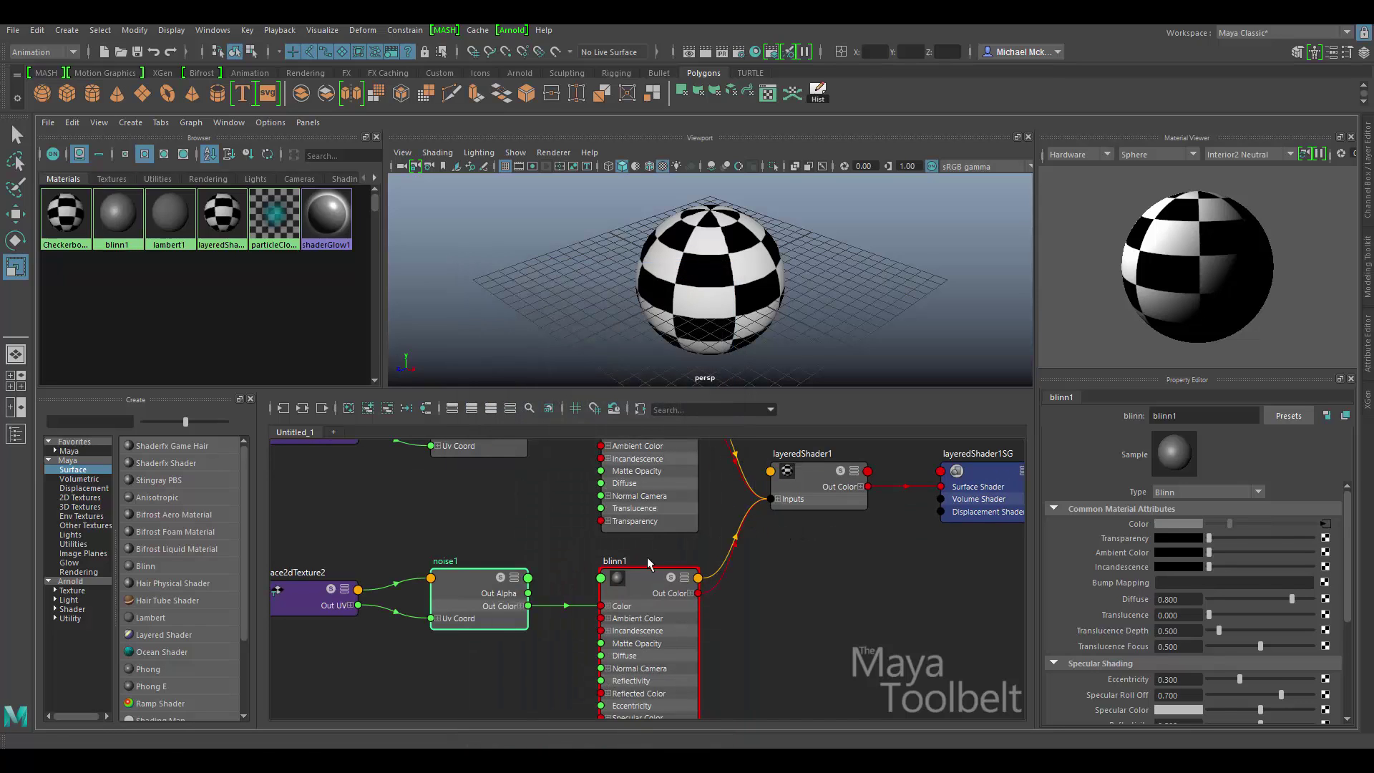
pyautogui.click(809, 479)
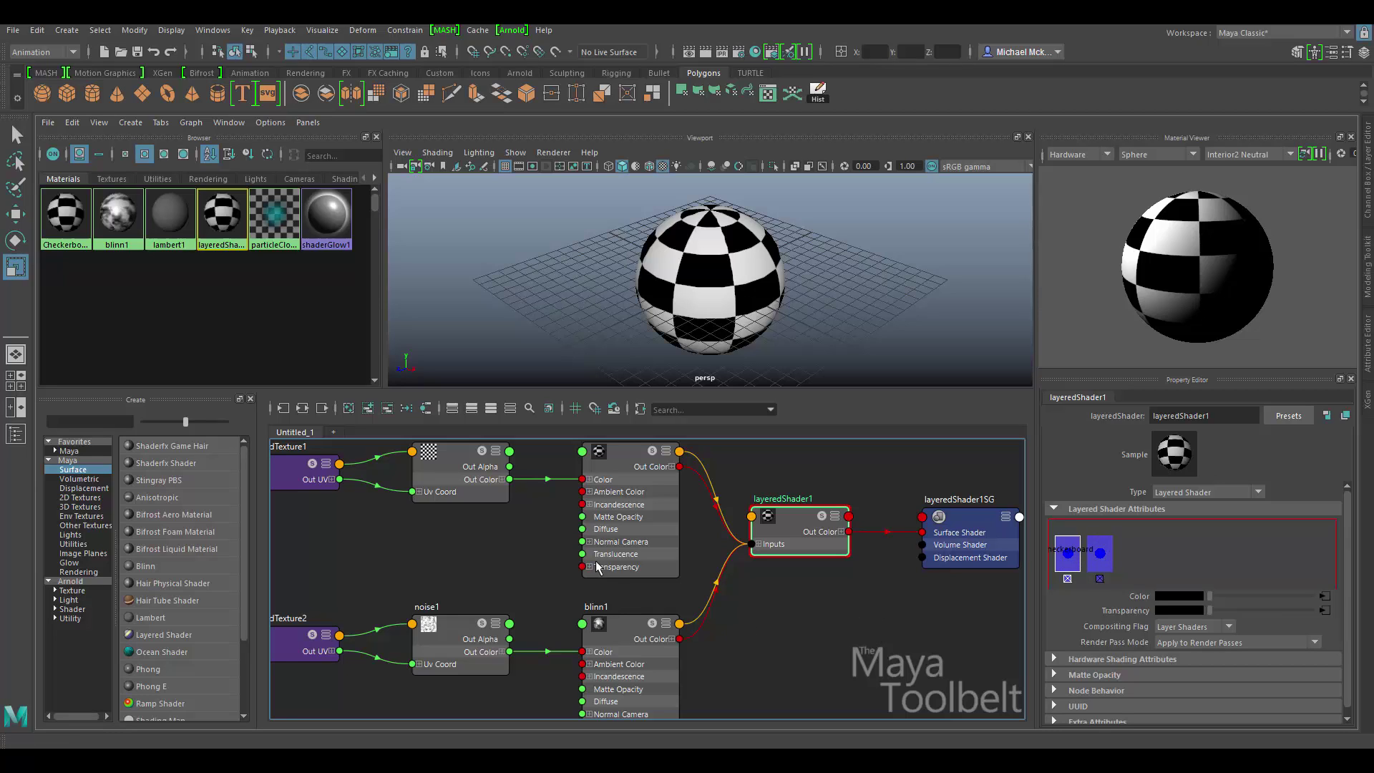
# - Rename the blinn1 node to Noise in the Node Editor
pyautogui.doubleClick(598, 607)
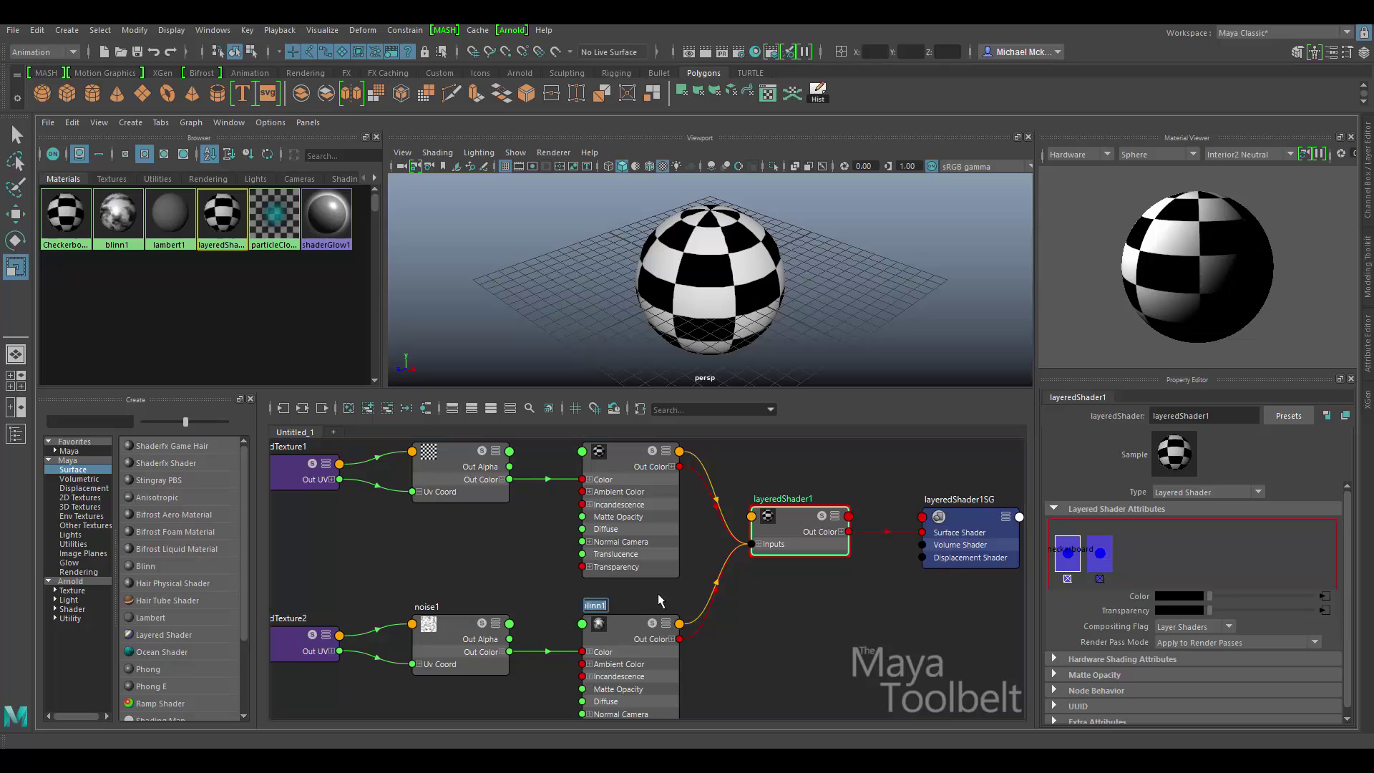
pyautogui.write('Noise')
pyautogui.press('Return')
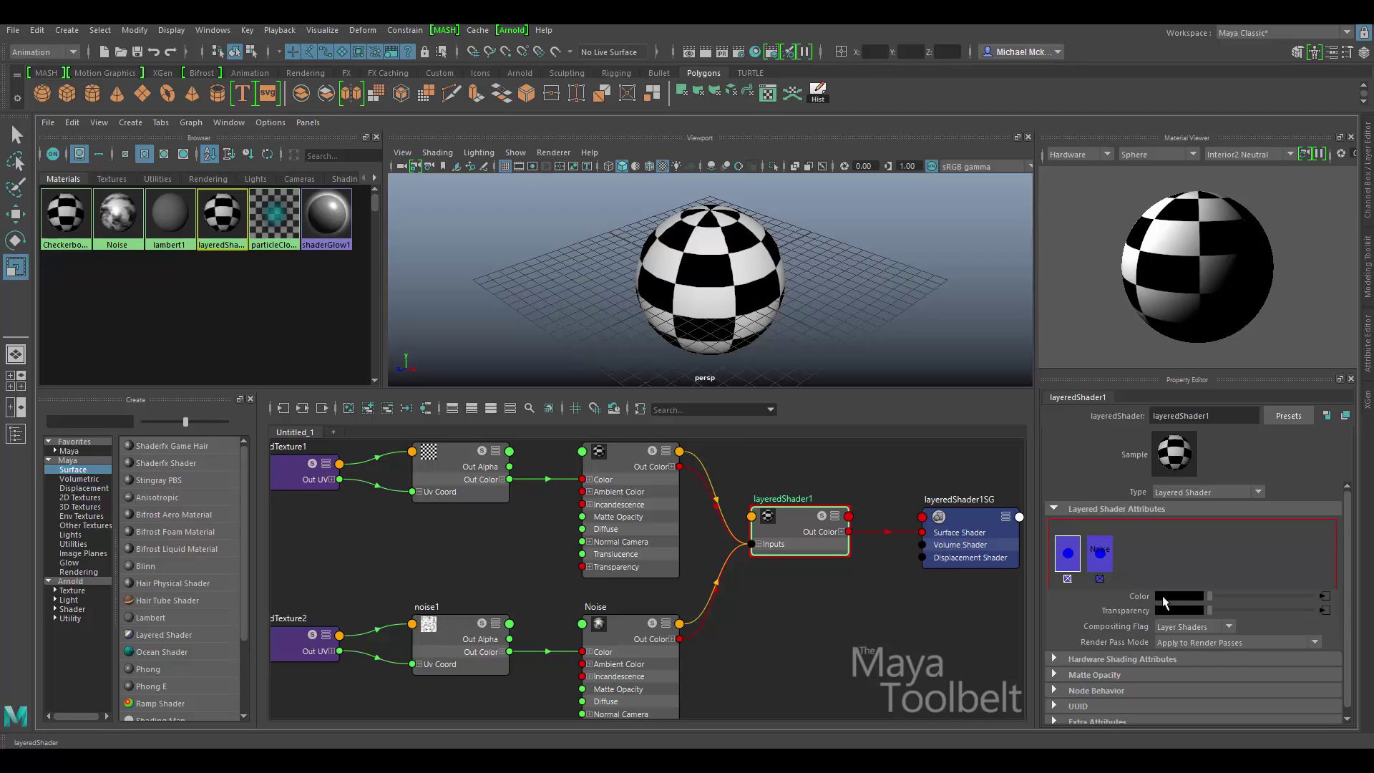
# - Check the Noise and Checkerboard layers in layeredShader1's layer swatches
pyautogui.click(1100, 555)
pyautogui.click(1068, 554)
pyautogui.click(1100, 555)
# - Make the Checkerboard material mostly transparent and view layeredShader1's combined result
pyautogui.click(629, 465)
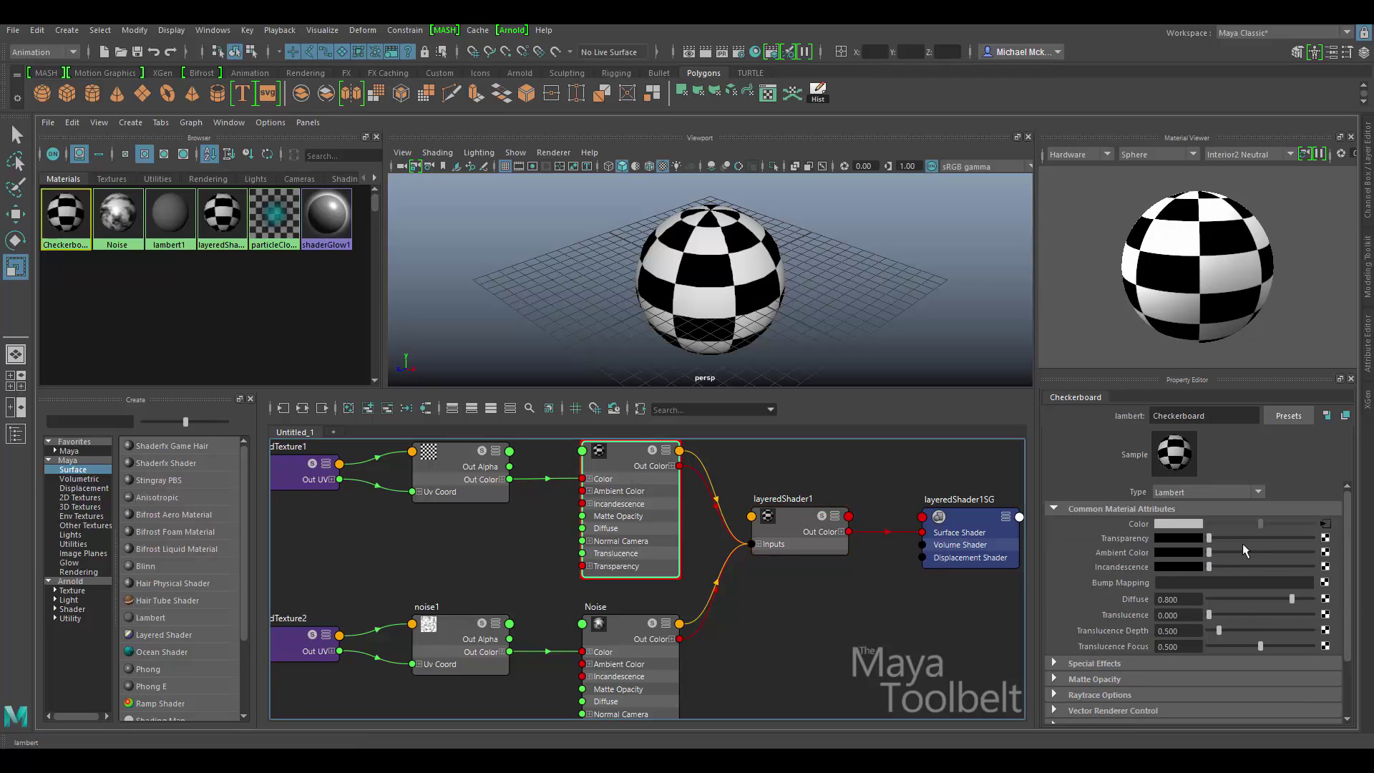
pyautogui.click(623, 637)
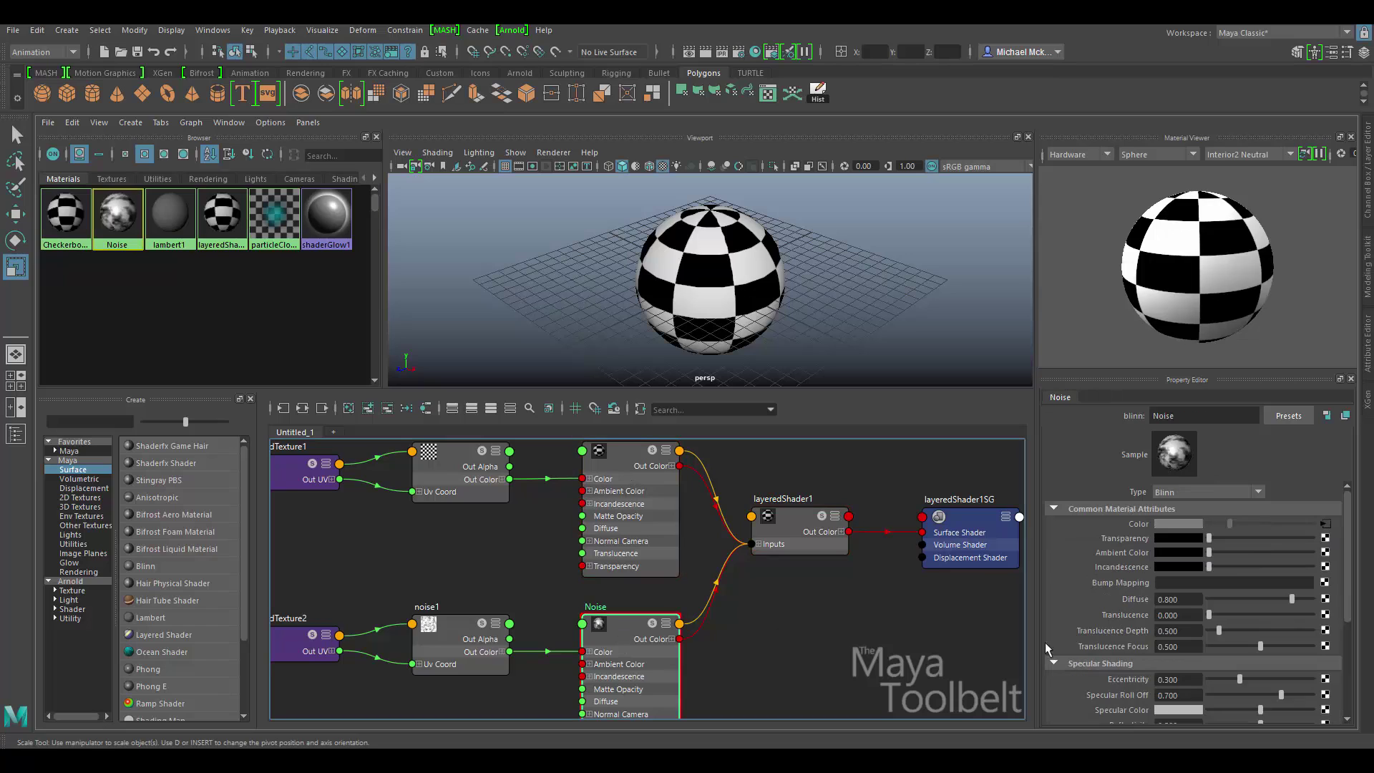
pyautogui.click(650, 467)
pyautogui.moveTo(1239, 539); pyautogui.dragTo(1317, 544)
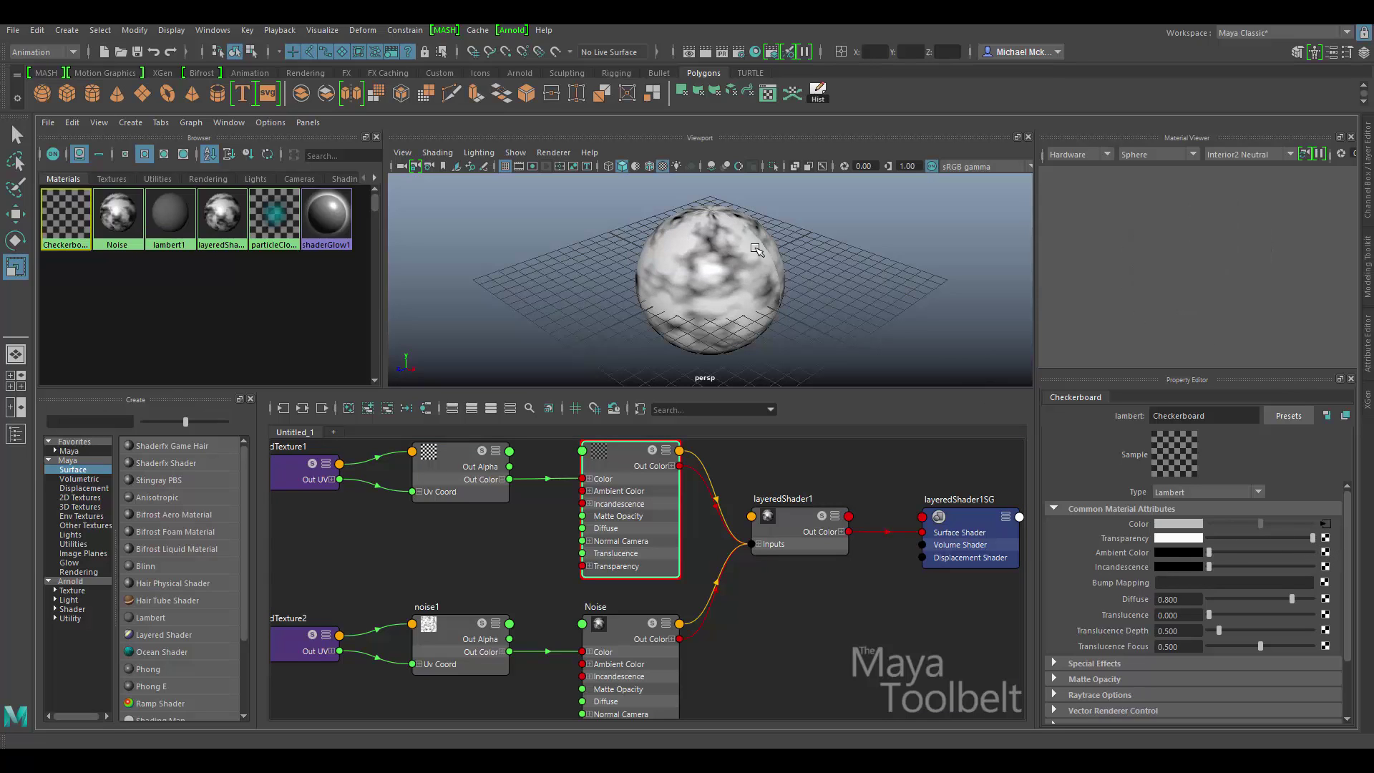
pyautogui.click(823, 512)
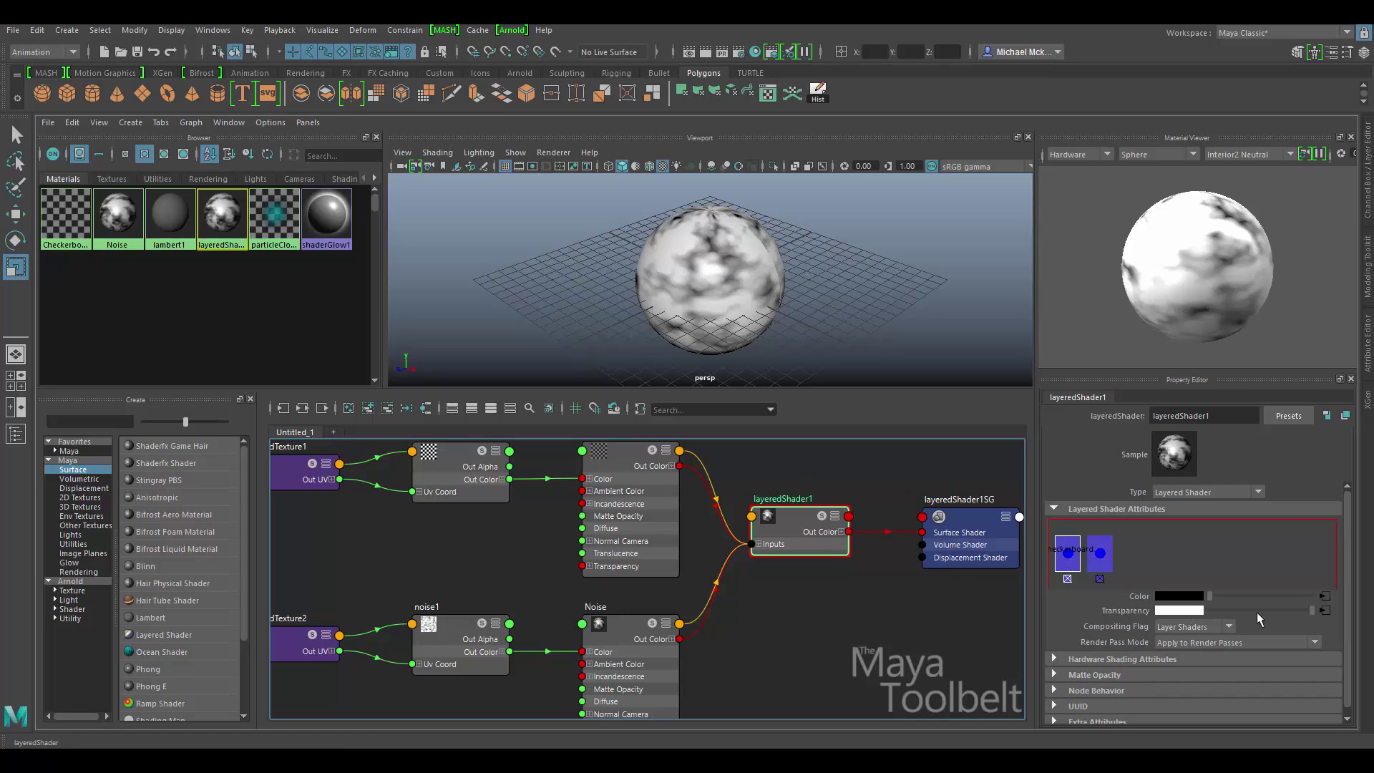
# - Lower Checkerboard's transparency, test Noise fully transparent, restore it to opaque, and review layeredShader1
pyautogui.click(629, 462)
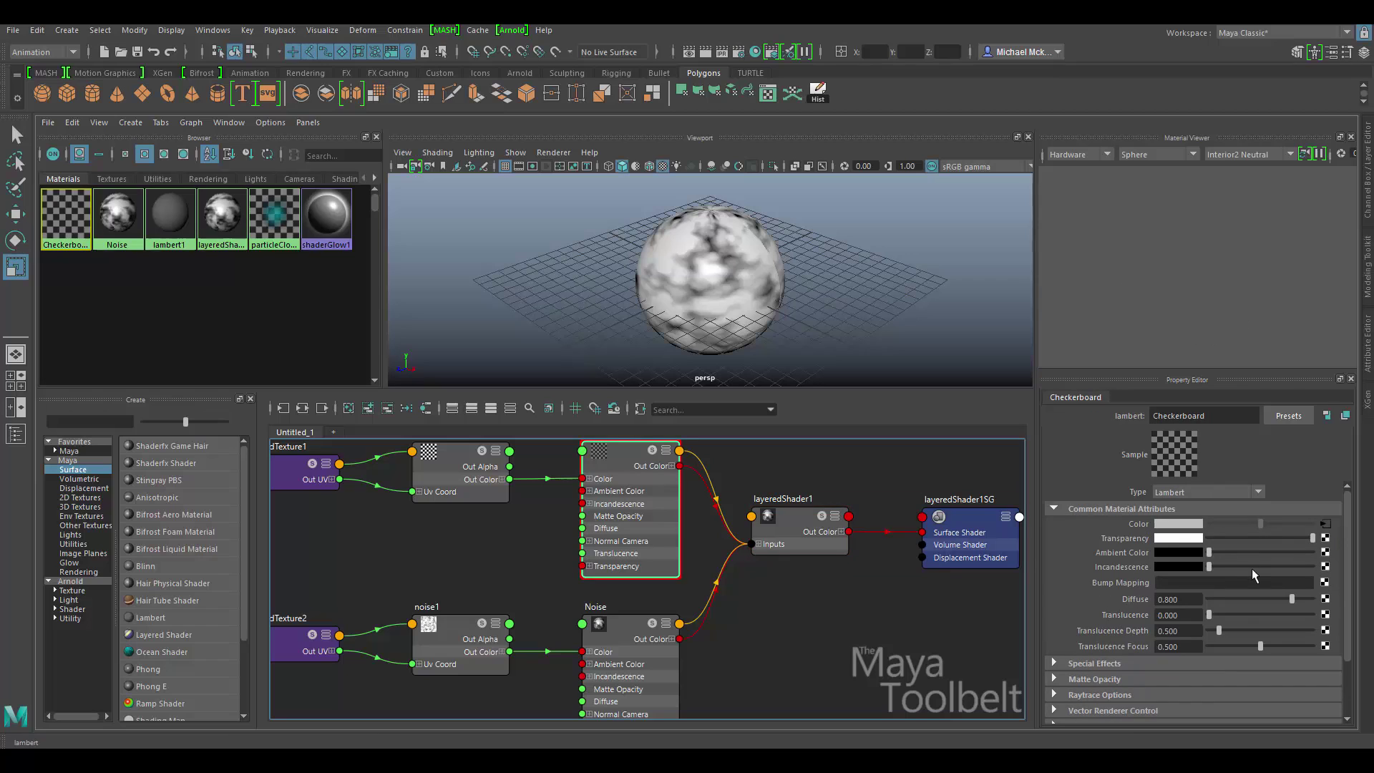
pyautogui.moveTo(1300, 540); pyautogui.dragTo(1217, 549)
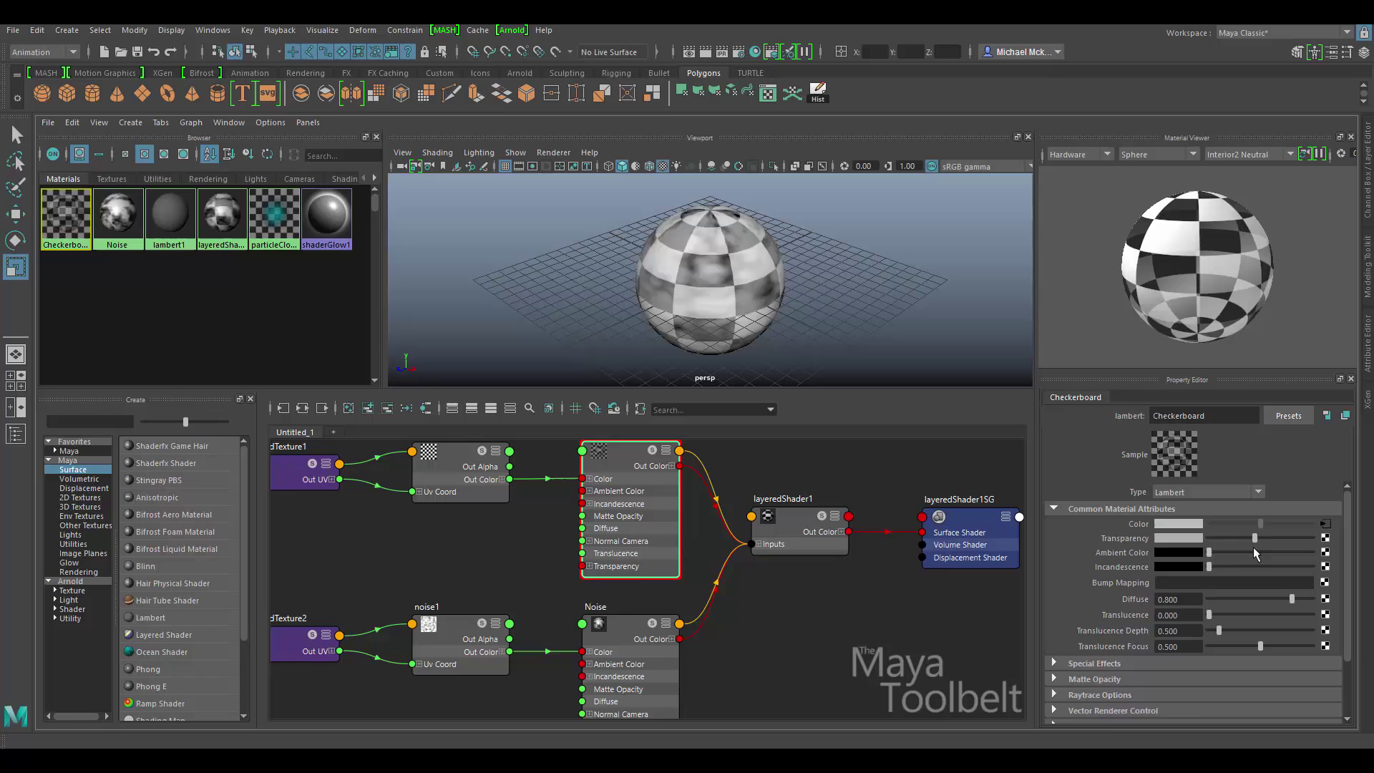
pyautogui.moveTo(1254, 548); pyautogui.dragTo(1313, 539)
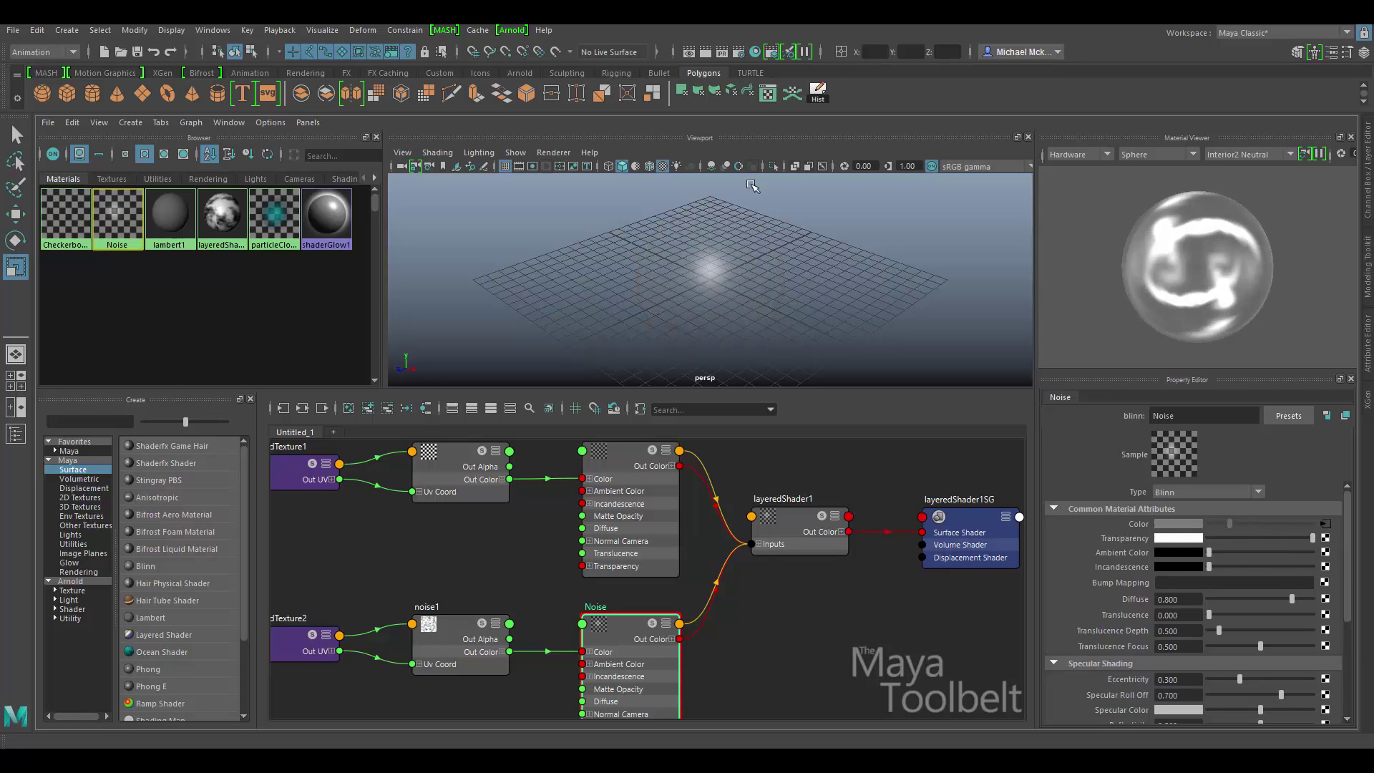
pyautogui.click(754, 242)
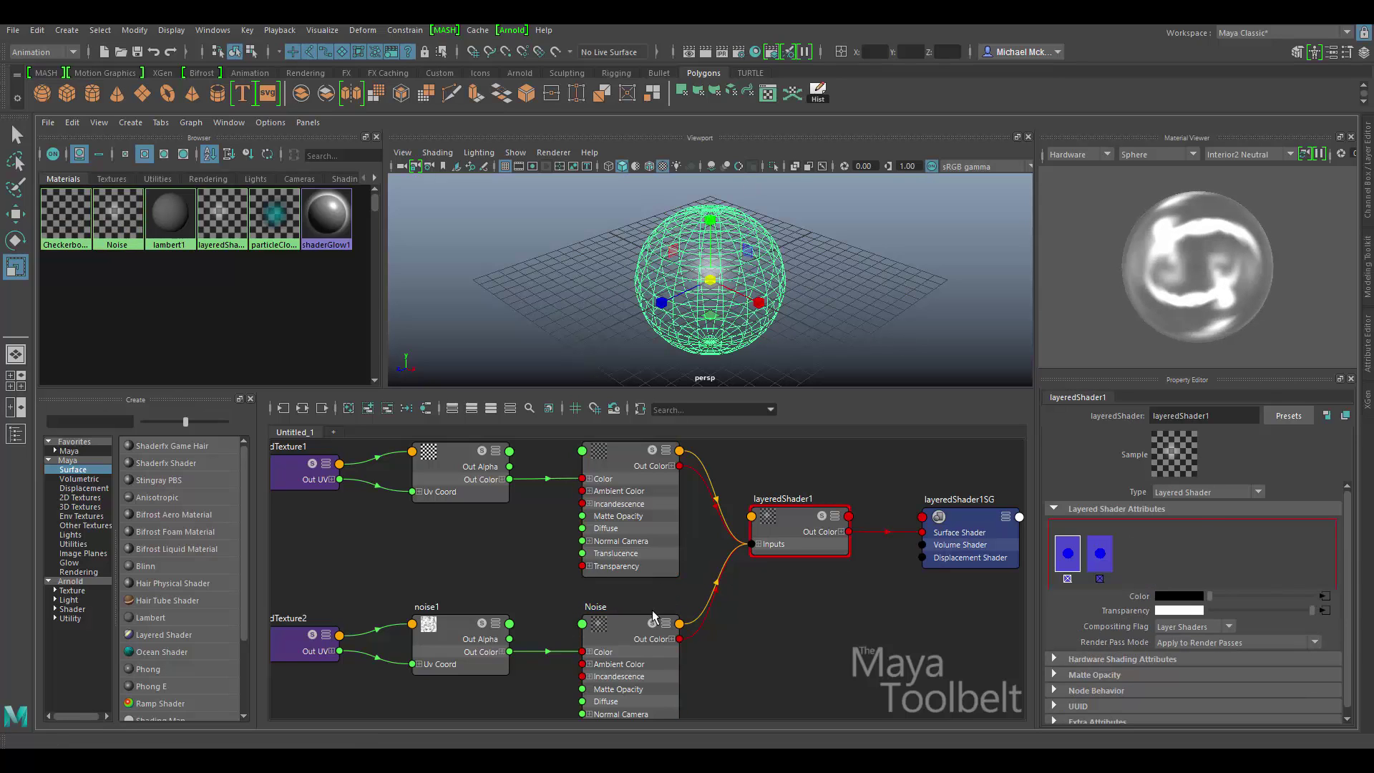
pyautogui.click(654, 616)
pyautogui.moveTo(1291, 535); pyautogui.dragTo(1075, 529)
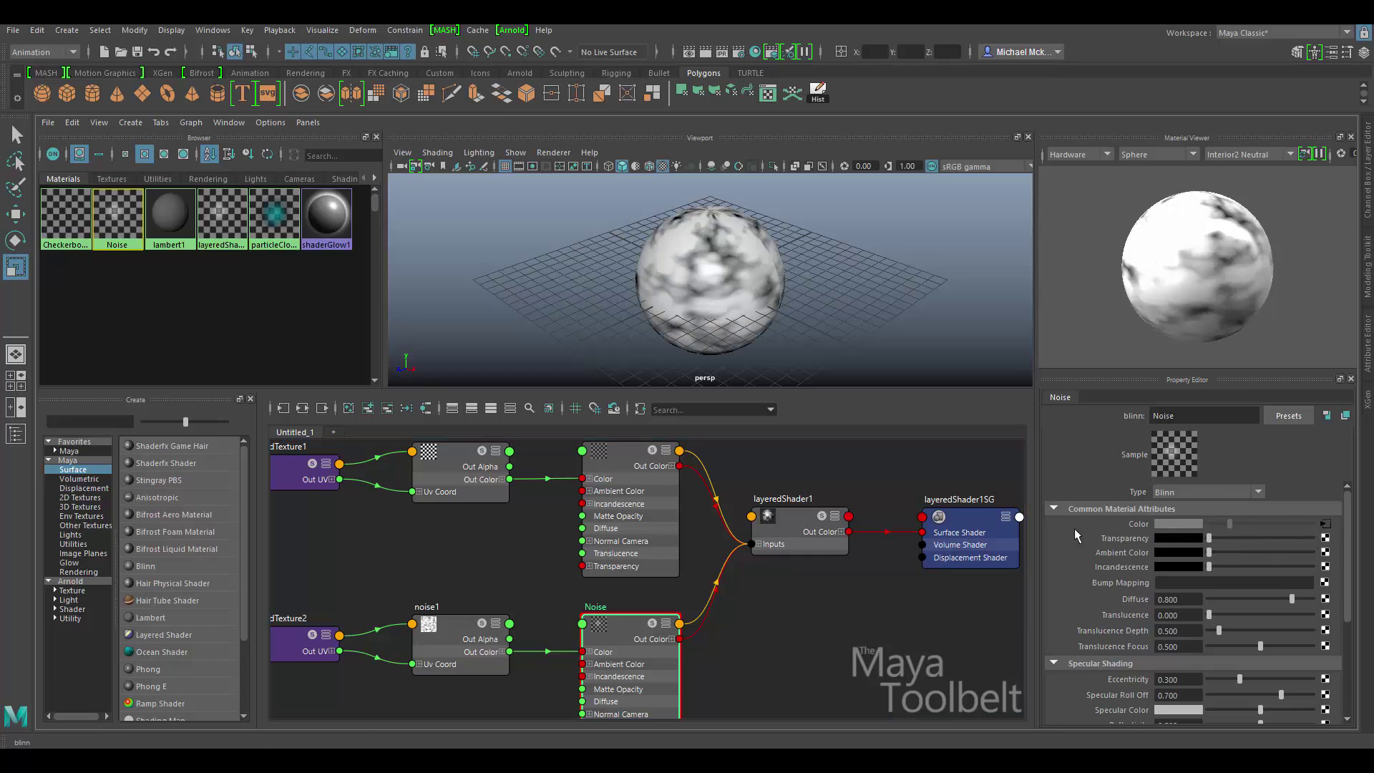
pyautogui.click(794, 526)
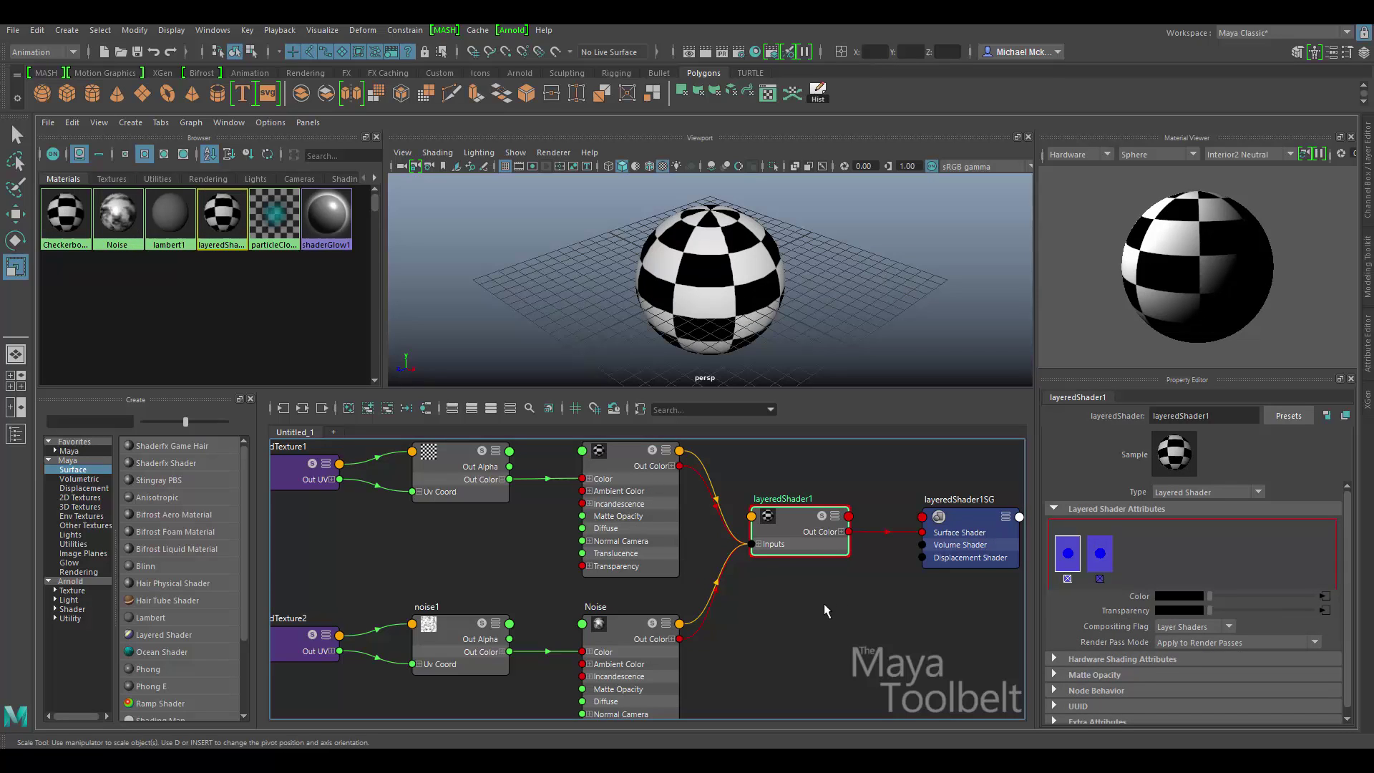
# - Connect the checker1 texture to the Checkerboard Lambert's Transparency attribute
pyautogui.click(635, 457)
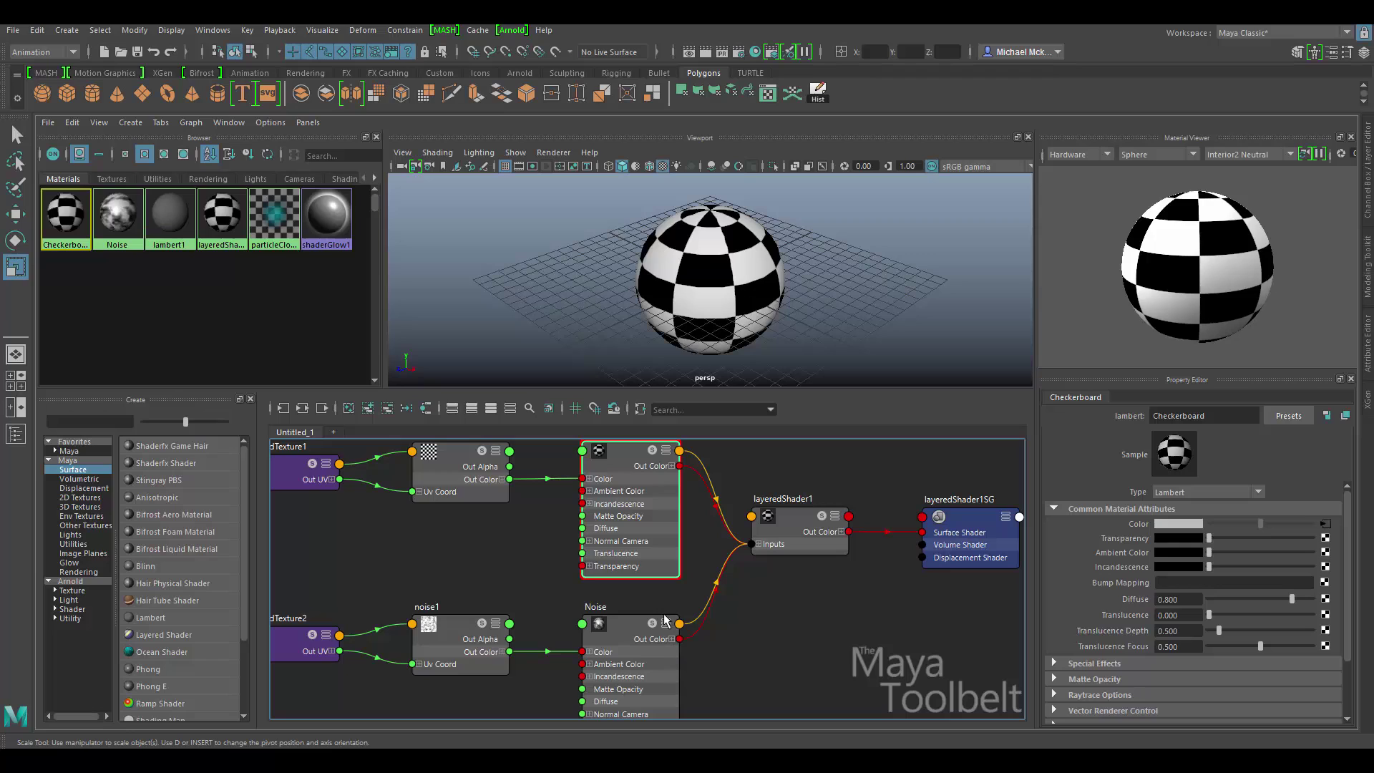
pyautogui.moveTo(441, 457); pyautogui.dragTo(433, 457)
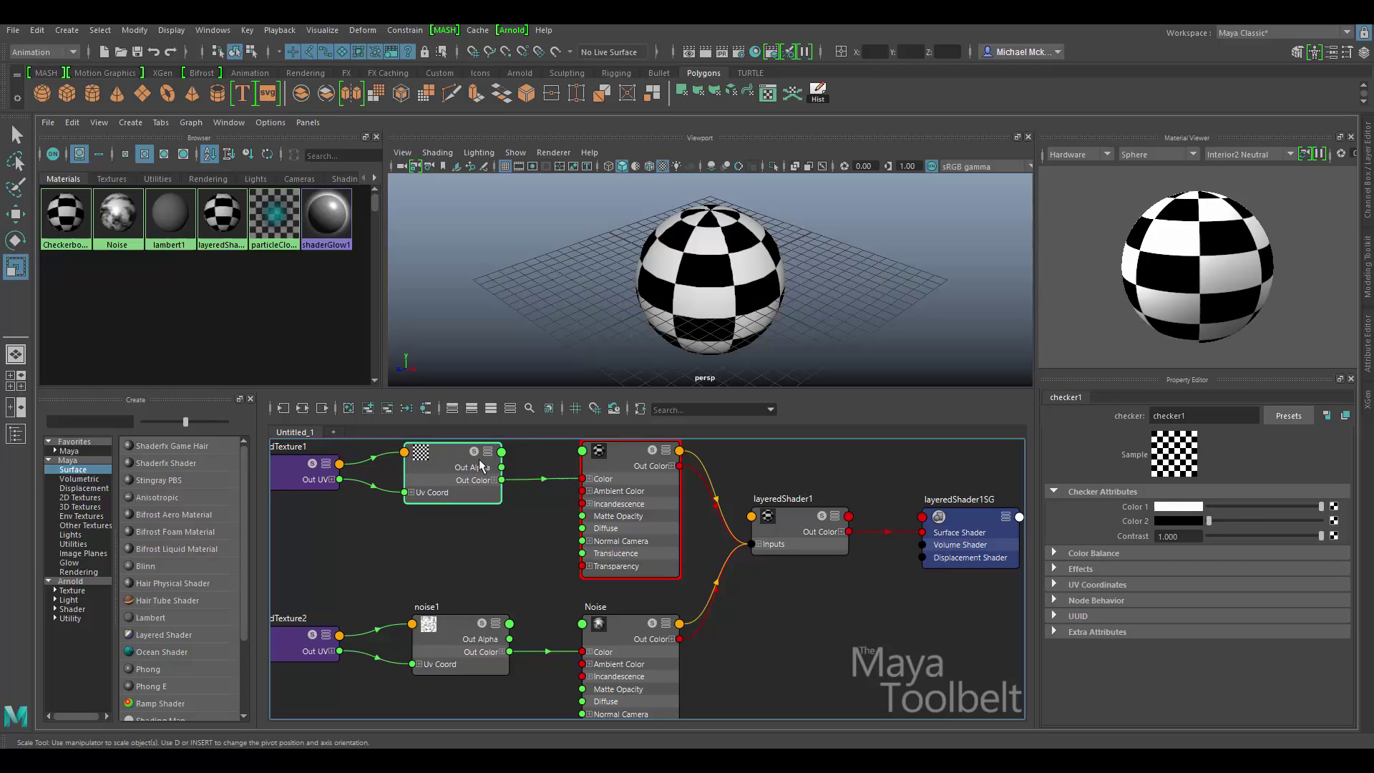
pyautogui.click(613, 466)
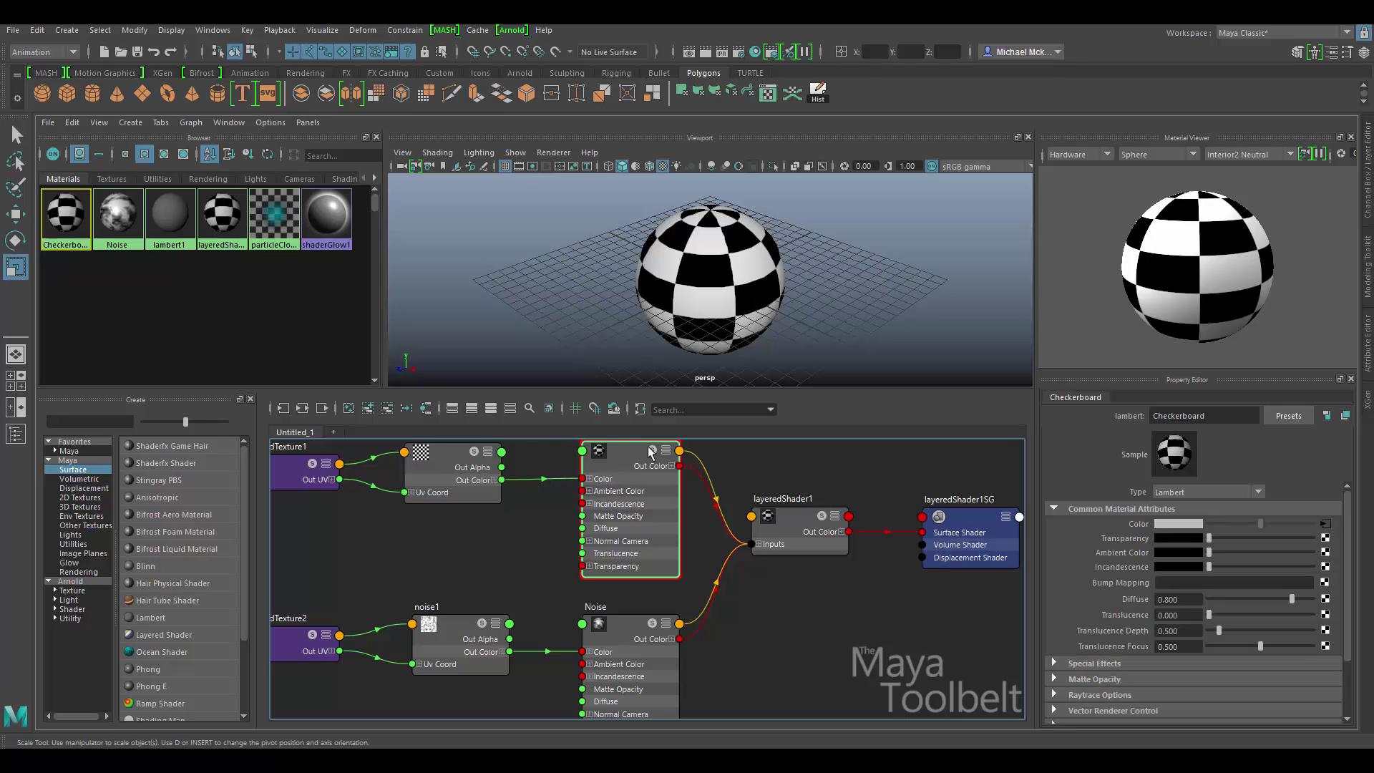
pyautogui.moveTo(444, 455); pyautogui.dragTo(450, 459, button='middle')
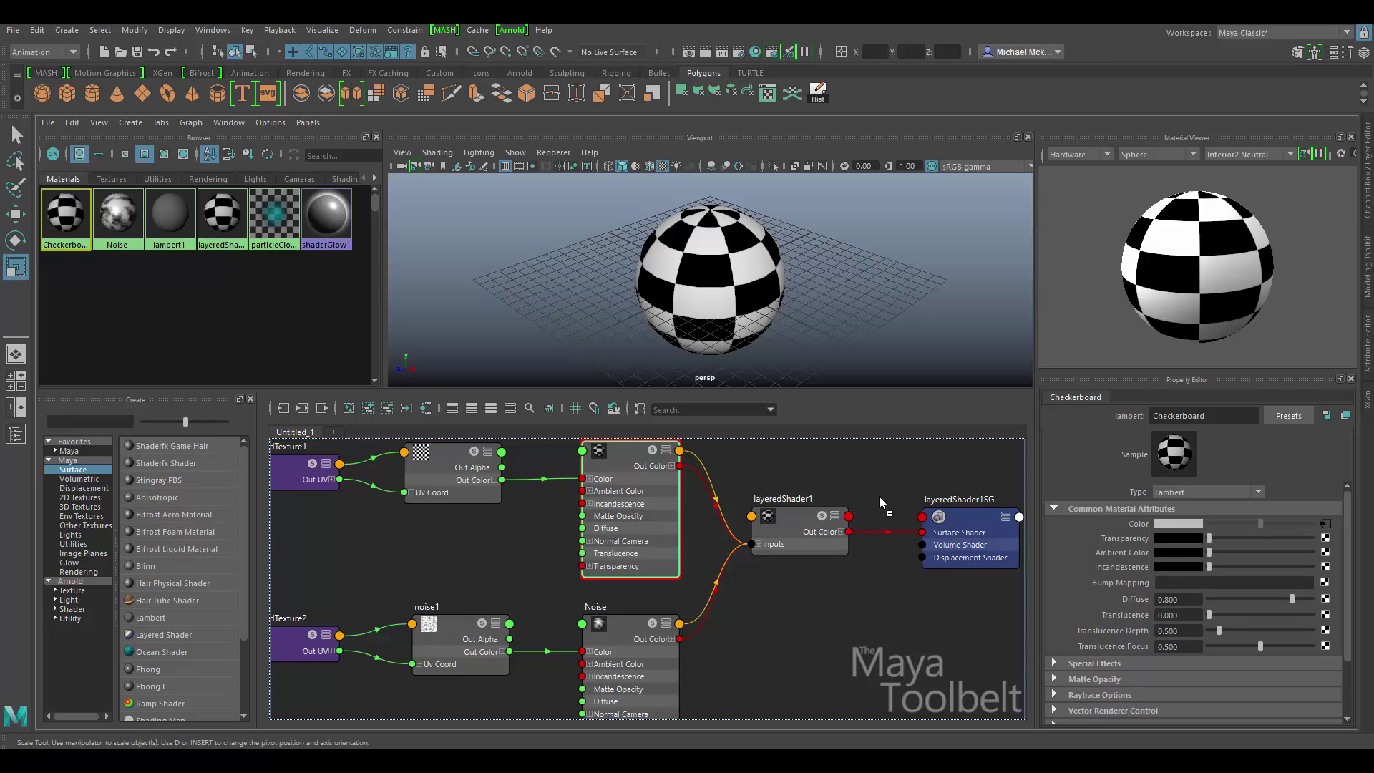
pyautogui.moveTo(879, 496); pyautogui.dragTo(1124, 533, button='middle')
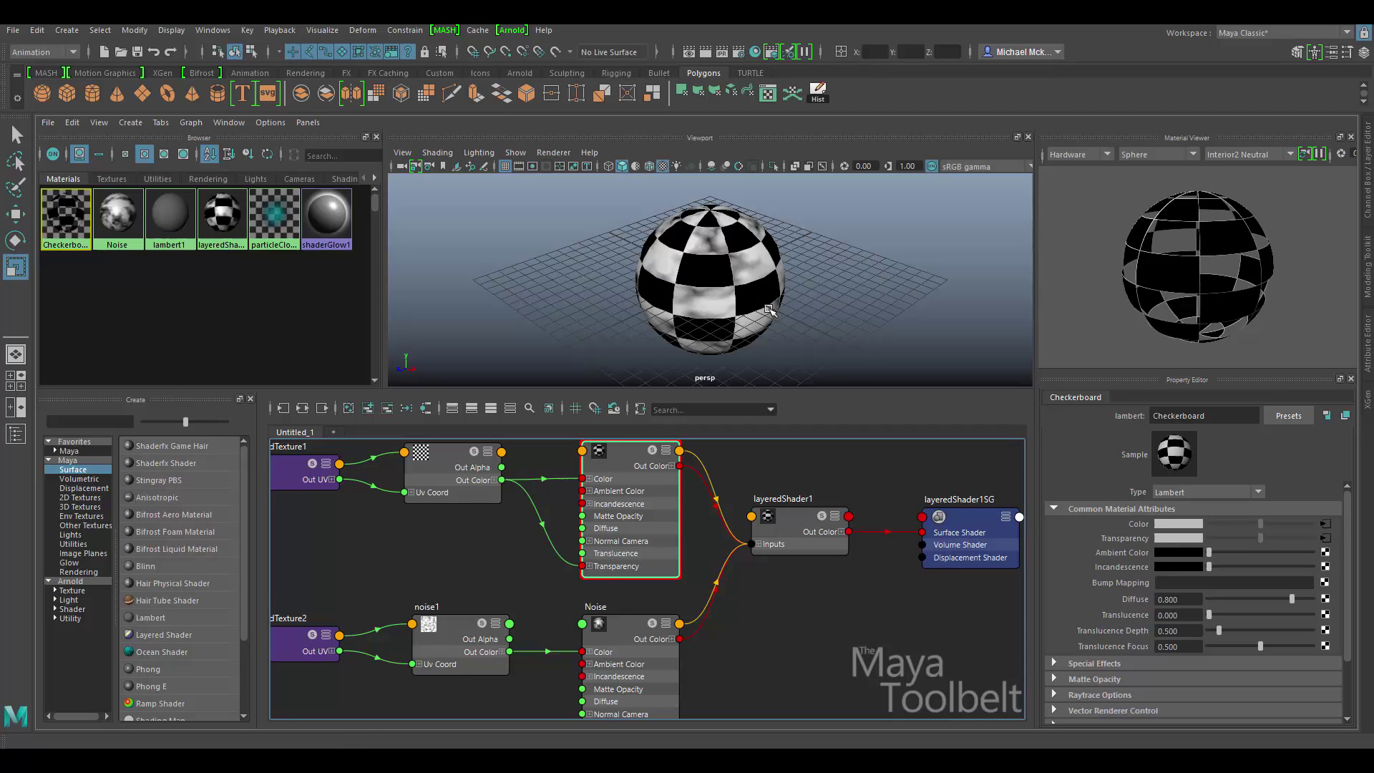
# - Switch to textured display and orbit around the sphere to inspect the see-through checker pattern
pyautogui.keyDown('alt'); pyautogui.moveTo(770, 309); pyautogui.dragTo(891, 306, button='right'); pyautogui.keyUp('alt')
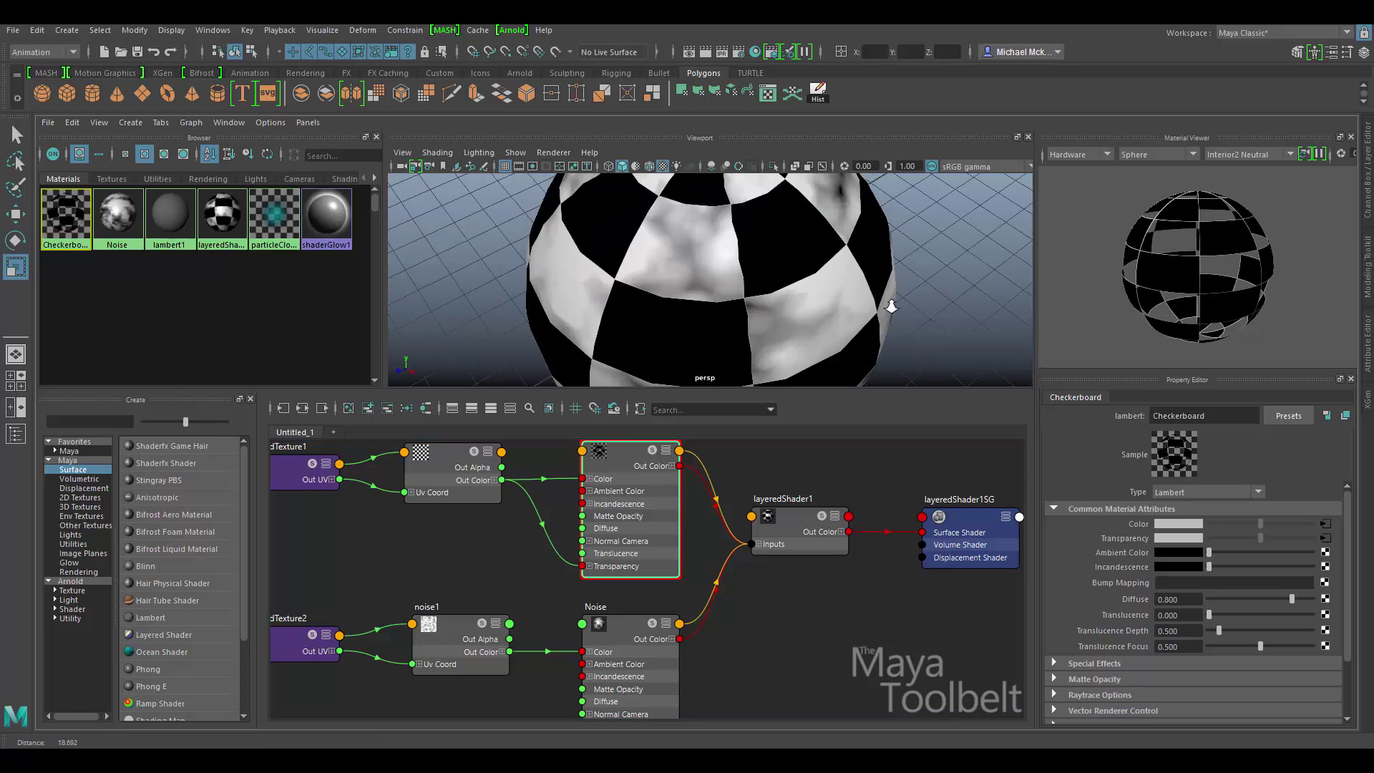
pyautogui.keyDown('alt'); pyautogui.moveTo(891, 307); pyautogui.dragTo(680, 280); pyautogui.keyUp('alt')
pyautogui.press('f')
pyautogui.scroll(3, 811, 293)
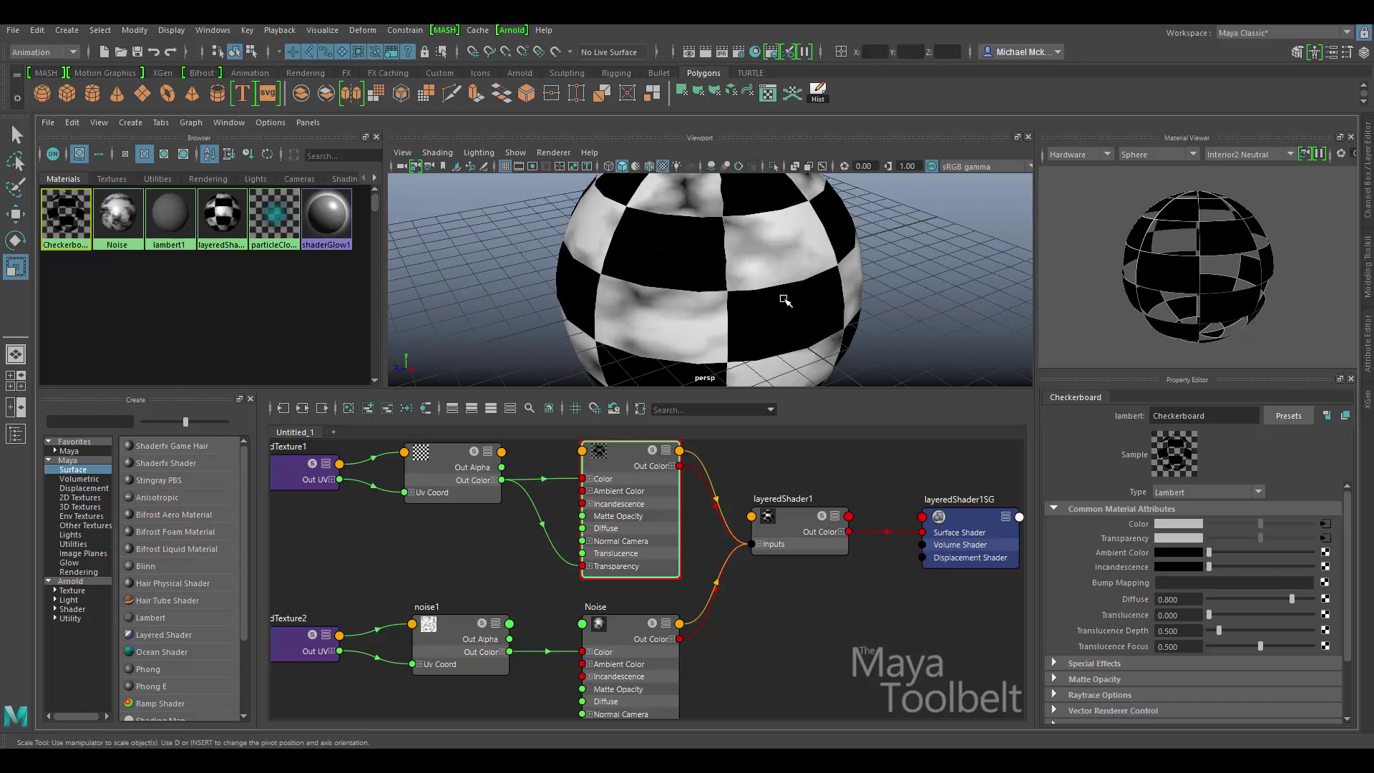
pyautogui.keyDown('alt'); pyautogui.moveTo(866, 221); pyautogui.dragTo(673, 311); pyautogui.keyUp('alt')
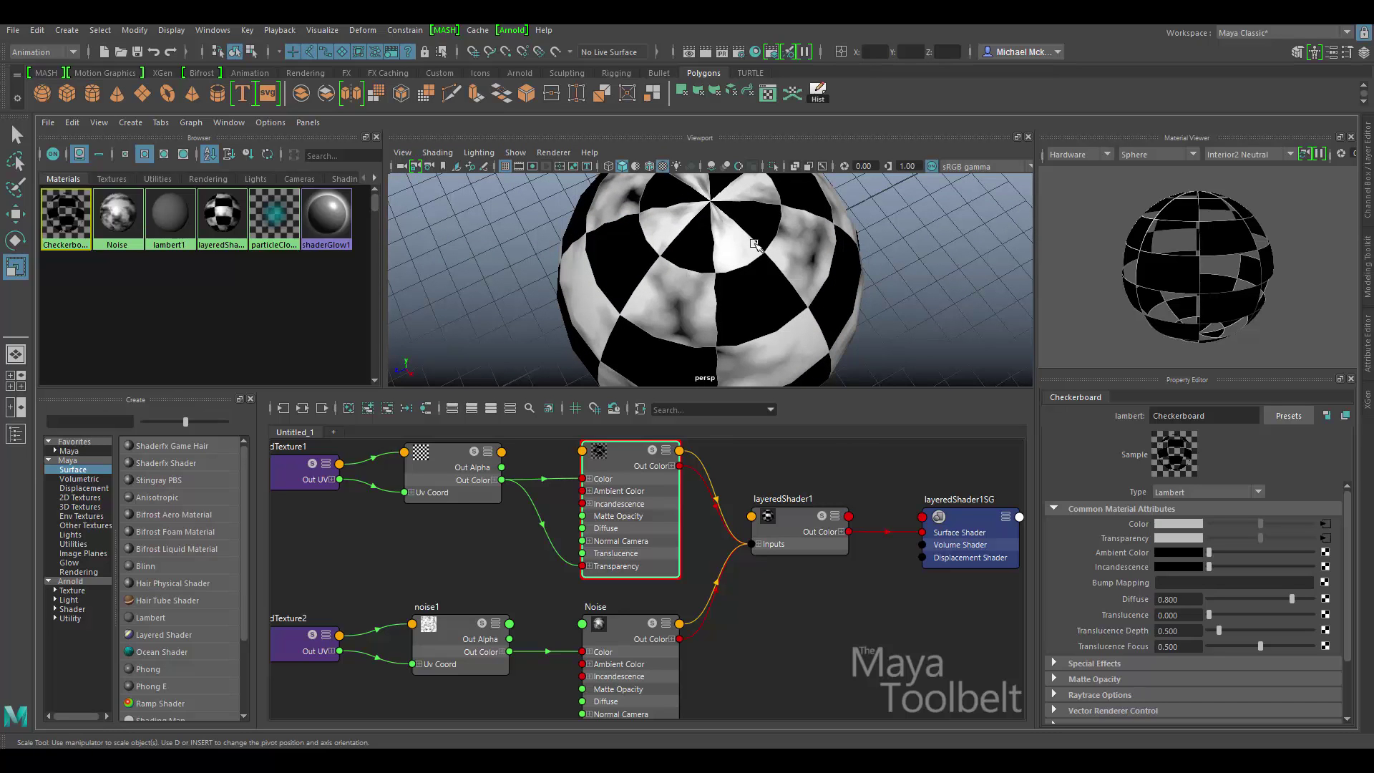
pyautogui.keyDown('alt'); pyautogui.moveTo(884, 270); pyautogui.dragTo(811, 301); pyautogui.keyUp('alt')
pyautogui.press('6')
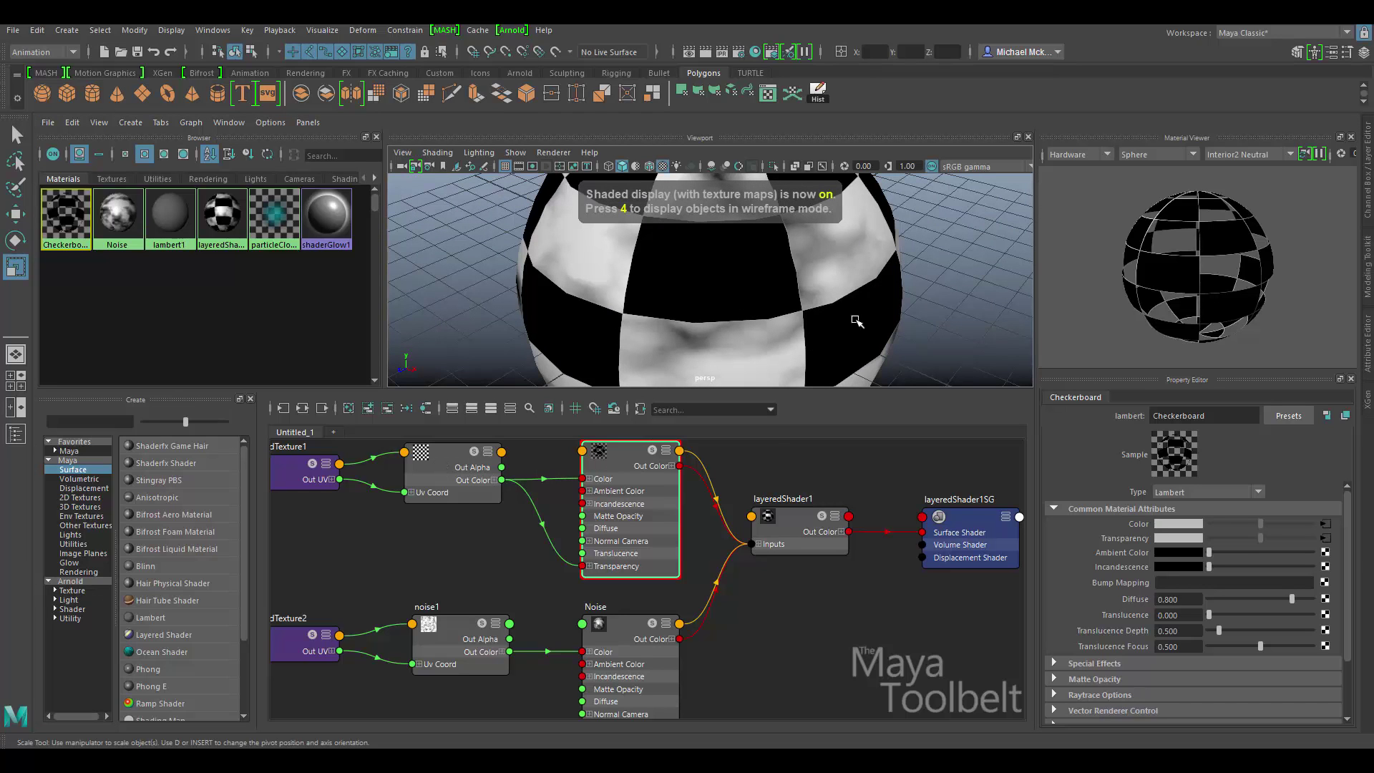
pyautogui.keyDown('alt'); pyautogui.moveTo(967, 251); pyautogui.dragTo(837, 292, button='right'); pyautogui.keyUp('alt')
pyautogui.keyDown('alt'); pyautogui.moveTo(838, 293); pyautogui.dragTo(902, 301); pyautogui.keyUp('alt')
pyautogui.keyDown('alt'); pyautogui.moveTo(784, 278); pyautogui.dragTo(823, 277, button='middle'); pyautogui.keyUp('alt')
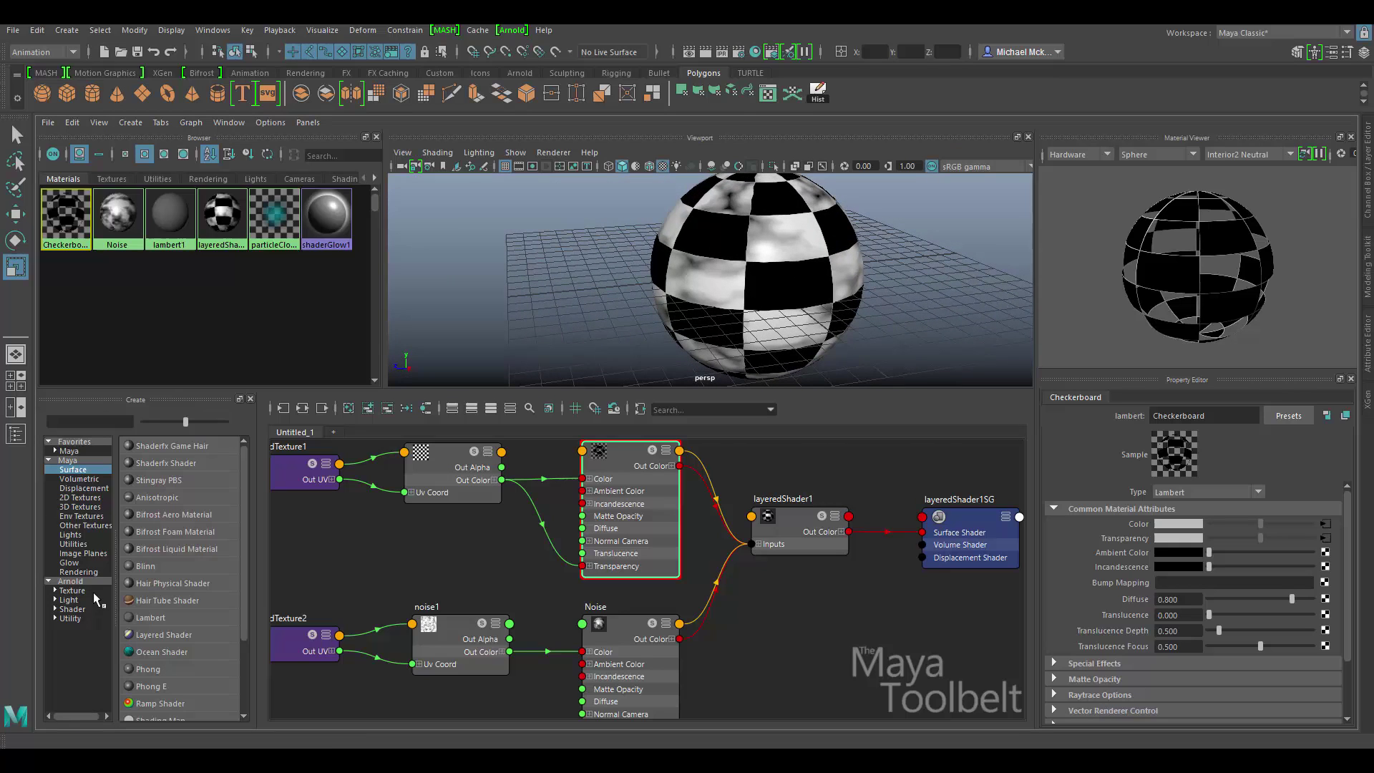
# - Add a reverse node between checker1's Out Color and Checkerboard's Transparency
pyautogui.click(74, 544)
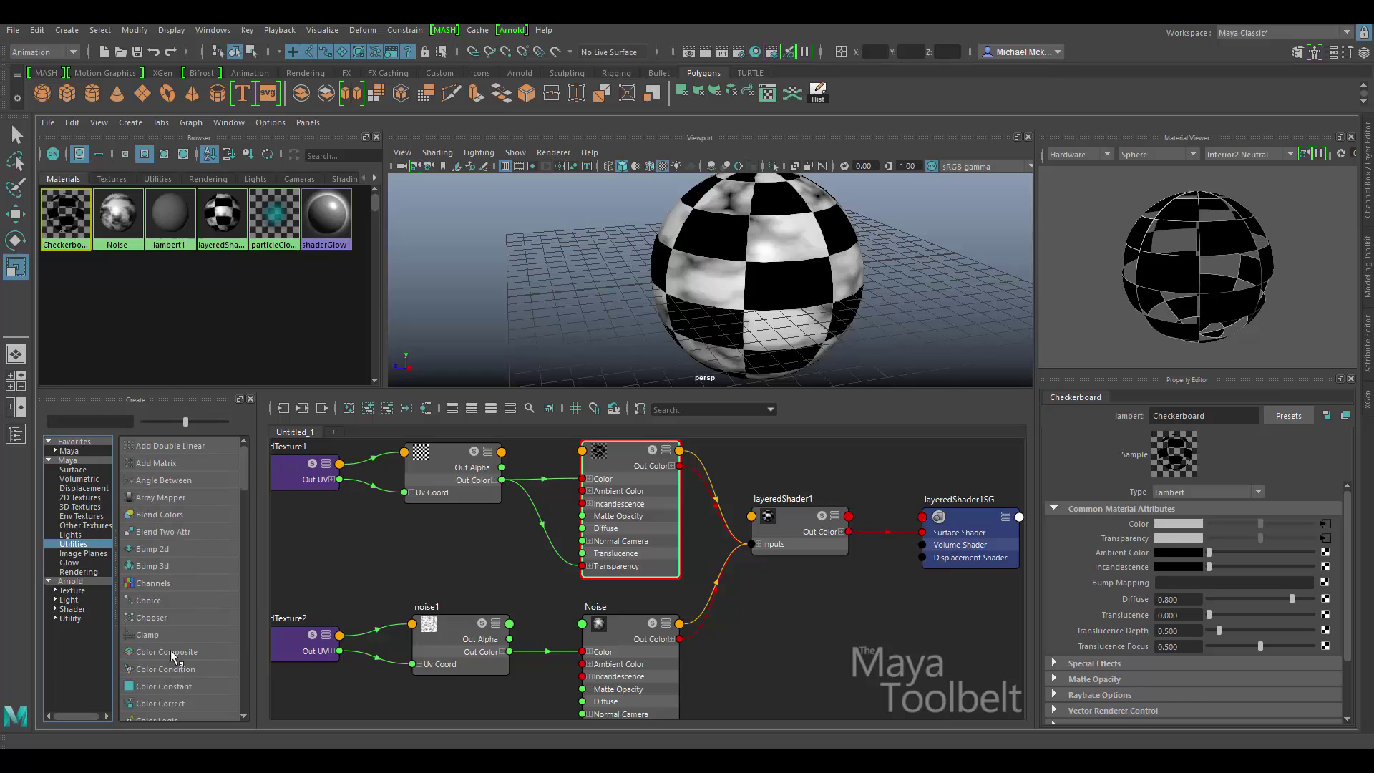
pyautogui.moveTo(244, 467); pyautogui.dragTo(234, 630)
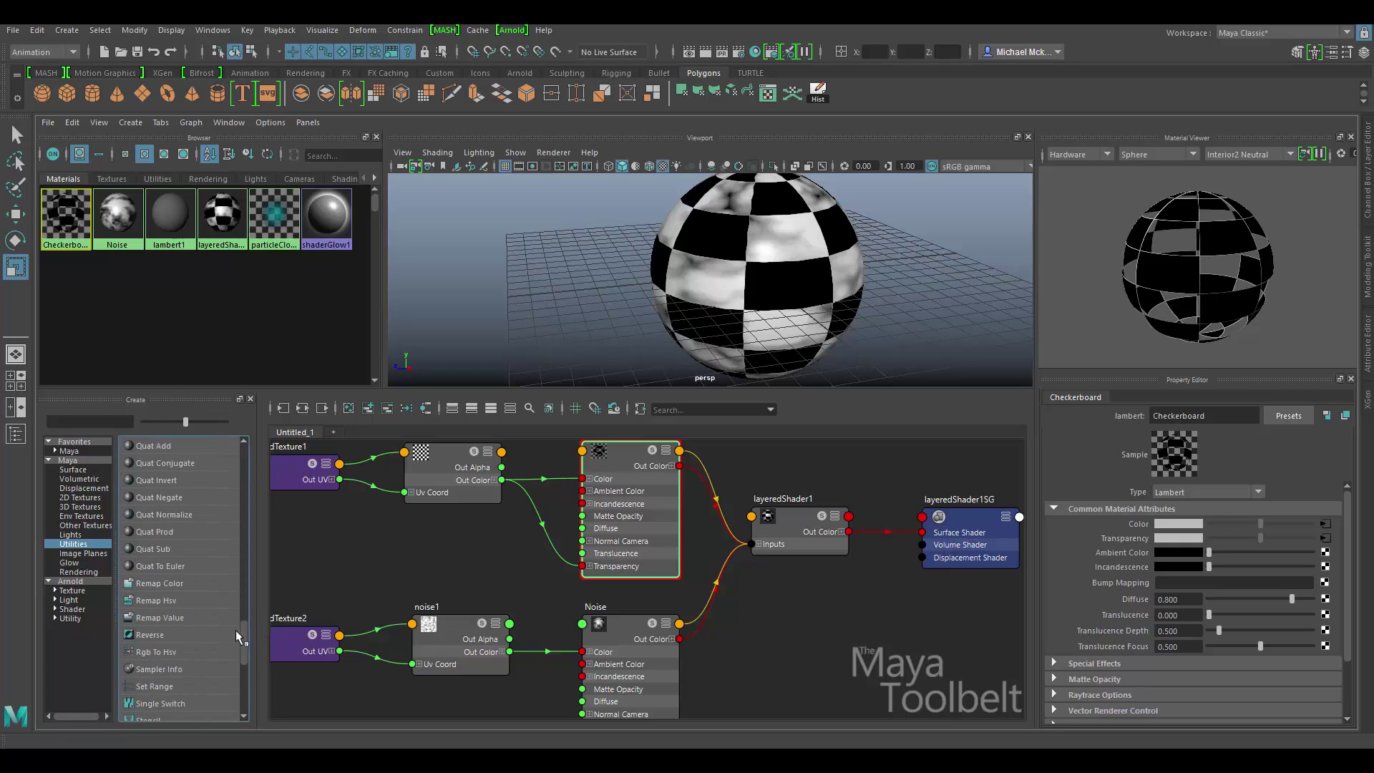
pyautogui.click(150, 635)
pyautogui.moveTo(848, 643); pyautogui.dragTo(457, 555)
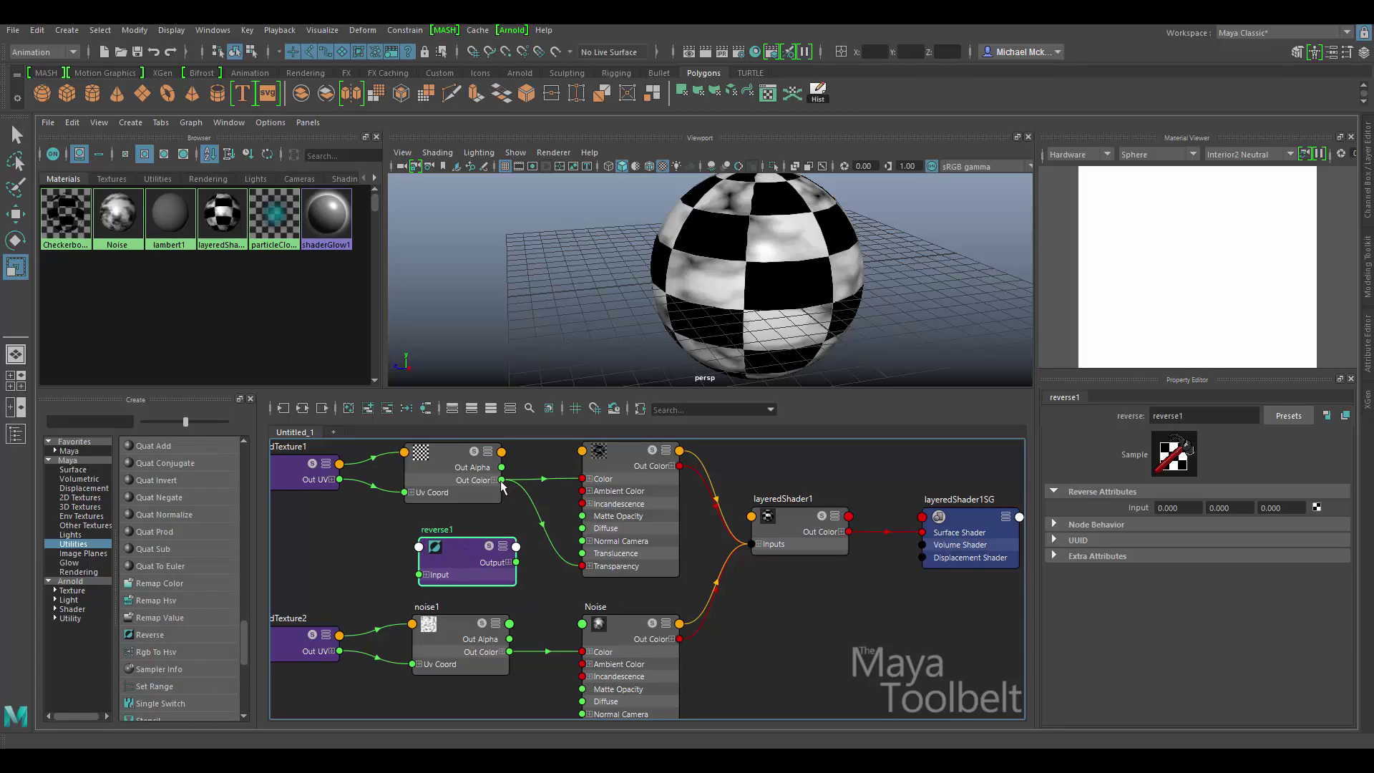
pyautogui.moveTo(501, 480); pyautogui.dragTo(420, 575)
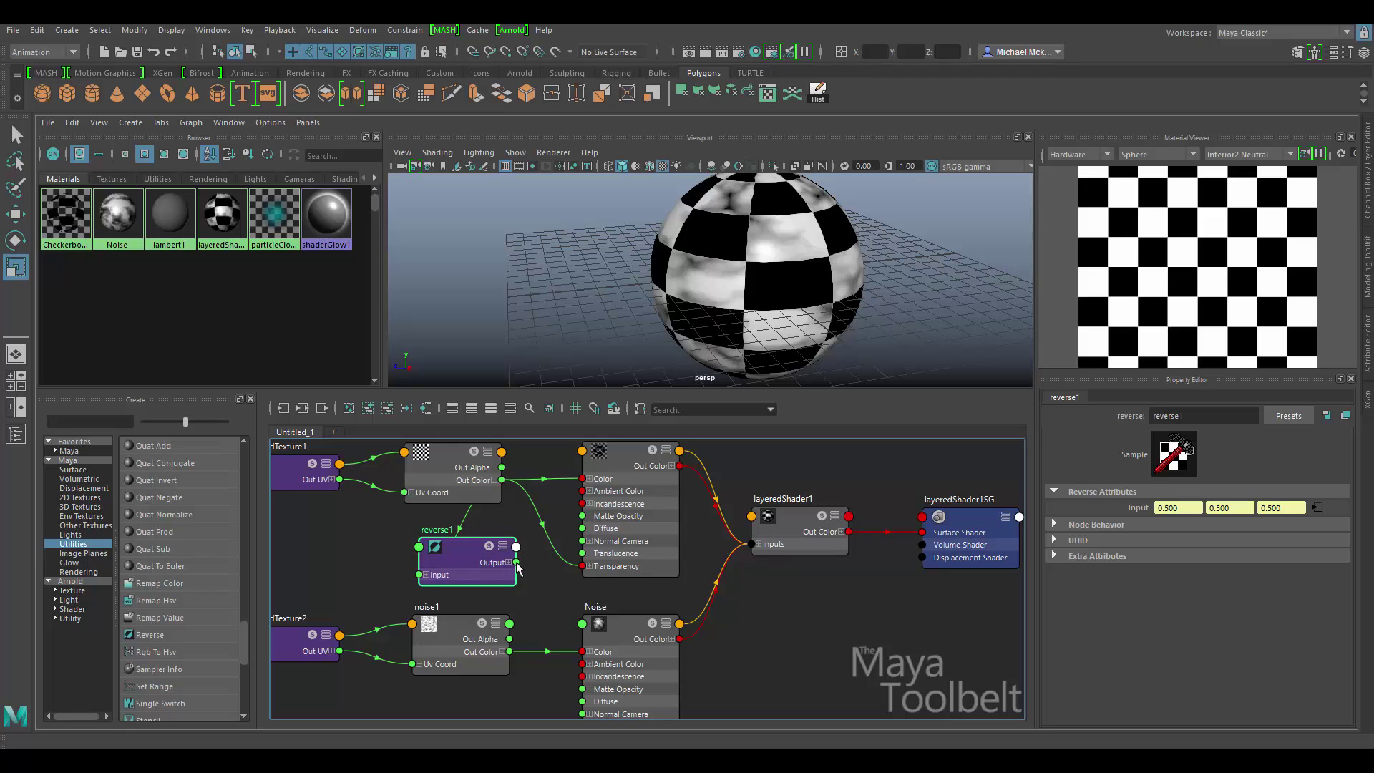
pyautogui.moveTo(545, 548); pyautogui.dragTo(583, 566)
# - Orbit the sphere to inspect the inverted checker mask and select reverse1
pyautogui.click(847, 300)
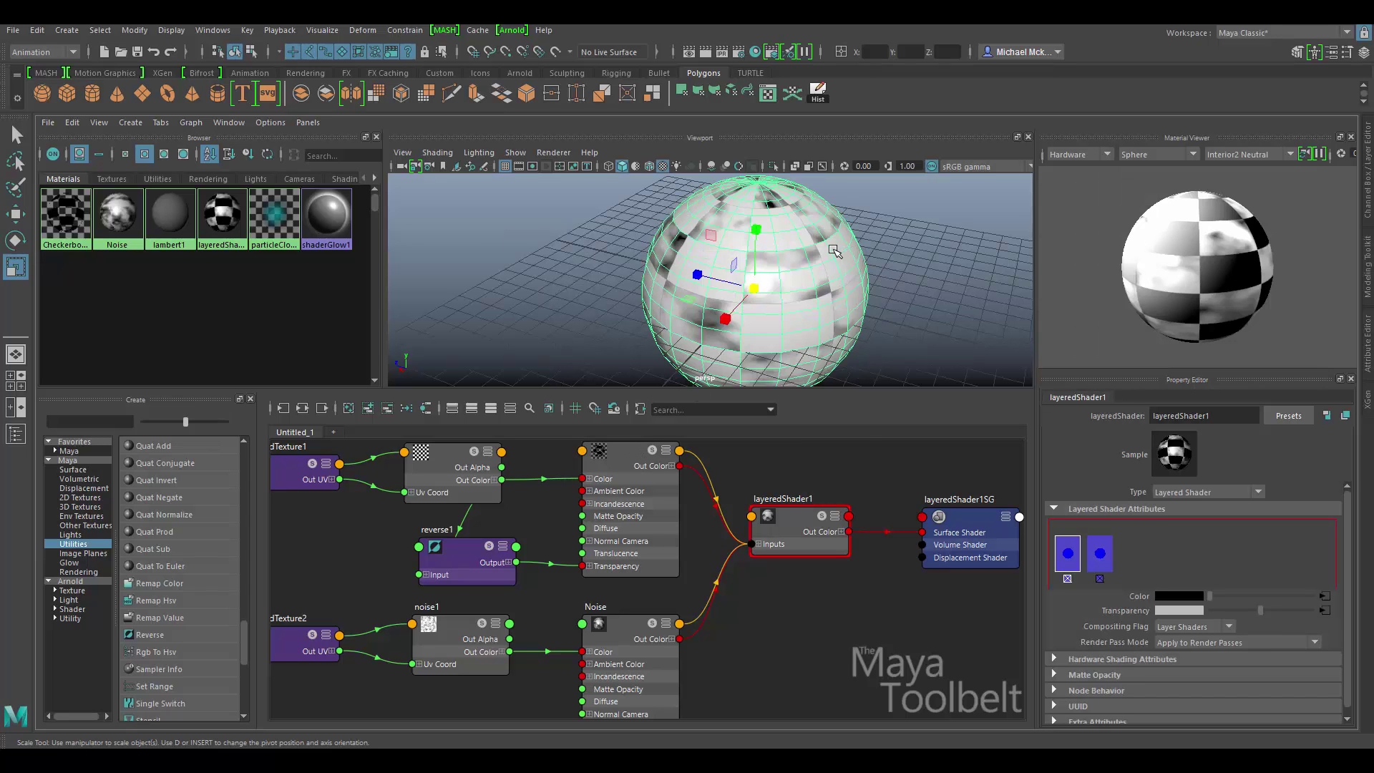
pyautogui.keyDown('alt'); pyautogui.moveTo(873, 275); pyautogui.dragTo(931, 271); pyautogui.keyUp('alt')
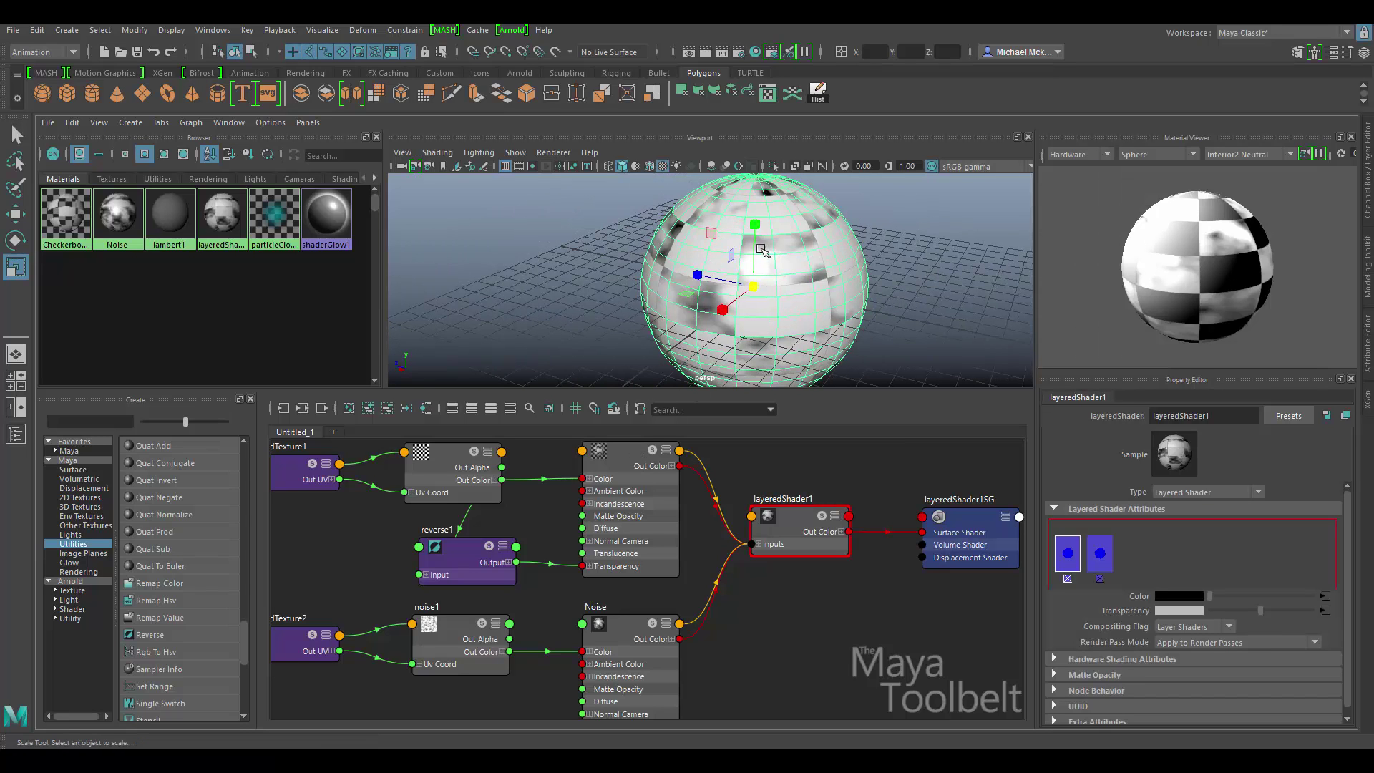
pyautogui.click(879, 249)
pyautogui.keyDown('alt'); pyautogui.moveTo(778, 246); pyautogui.dragTo(800, 268); pyautogui.keyUp('alt')
pyautogui.keyDown('alt'); pyautogui.moveTo(907, 329); pyautogui.dragTo(667, 301); pyautogui.keyUp('alt')
pyautogui.click(453, 555)
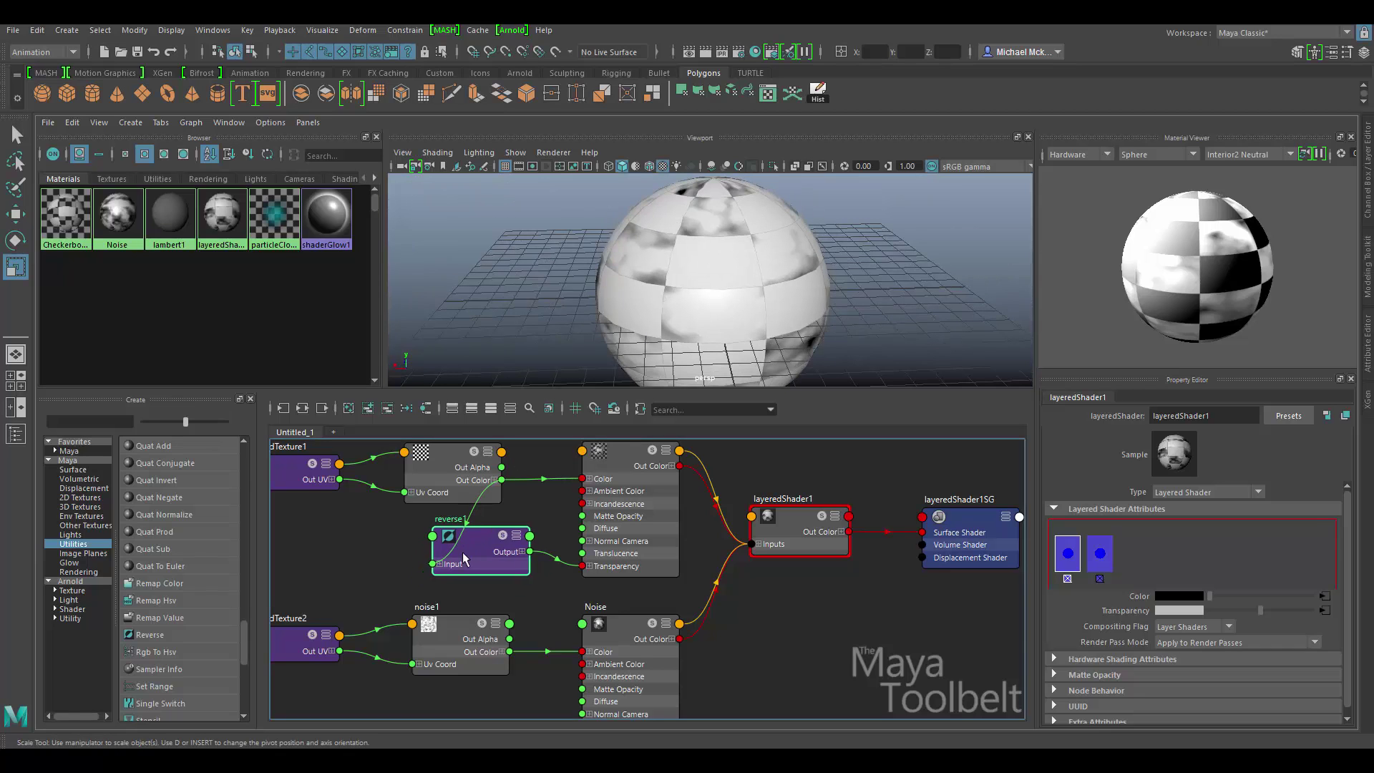
# - Move the checker node left to tidy the node graph
pyautogui.scroll(-2, 442, 487)
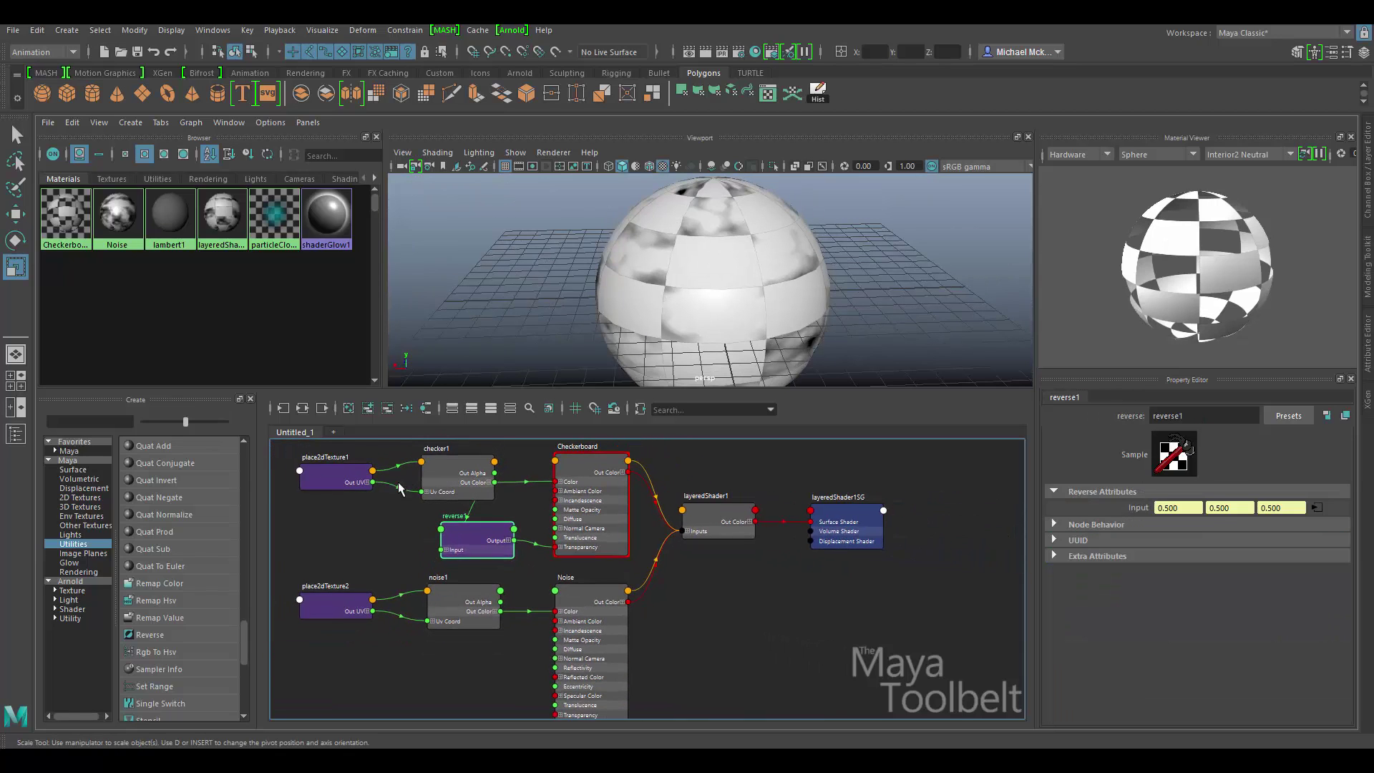
pyautogui.moveTo(458, 501); pyautogui.dragTo(361, 530)
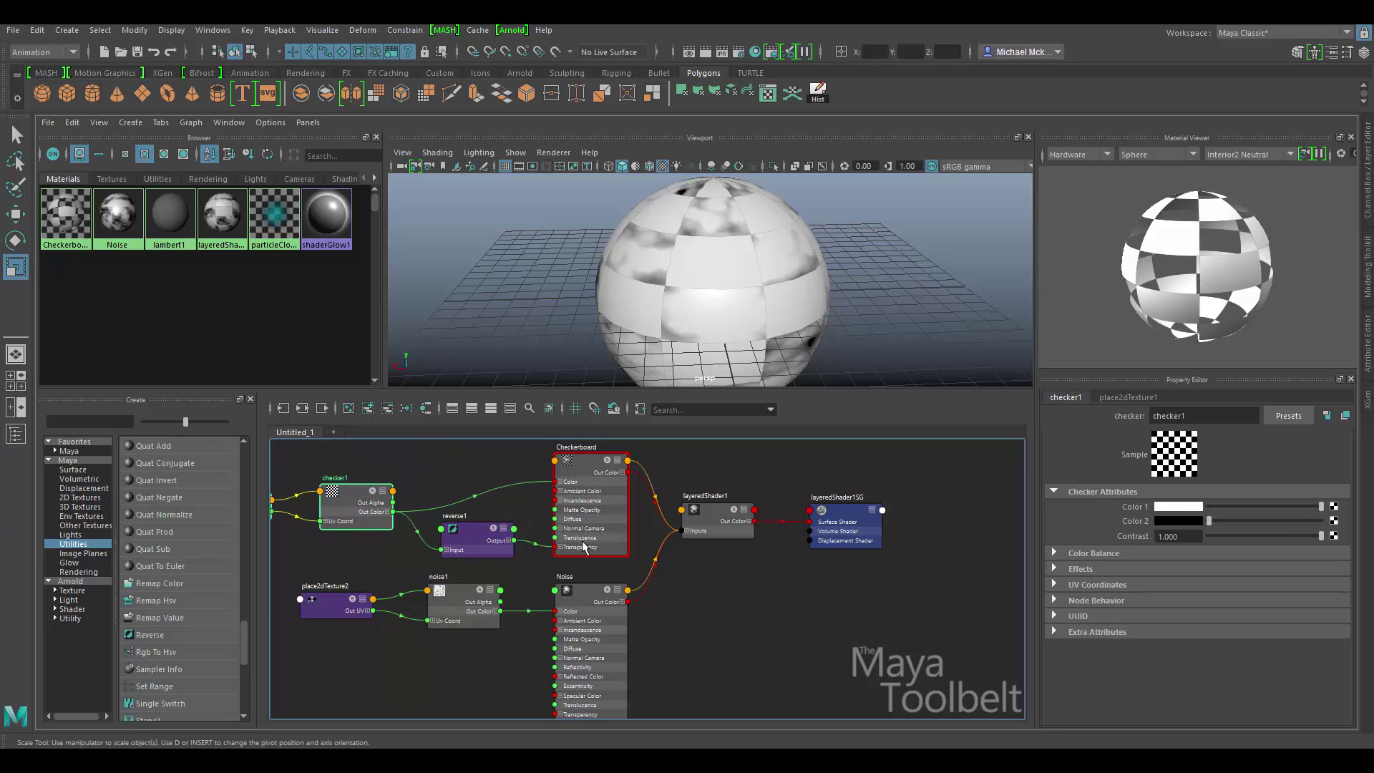
pyautogui.keyDown('alt'); pyautogui.moveTo(737, 283); pyautogui.dragTo(770, 286); pyautogui.keyUp('alt')
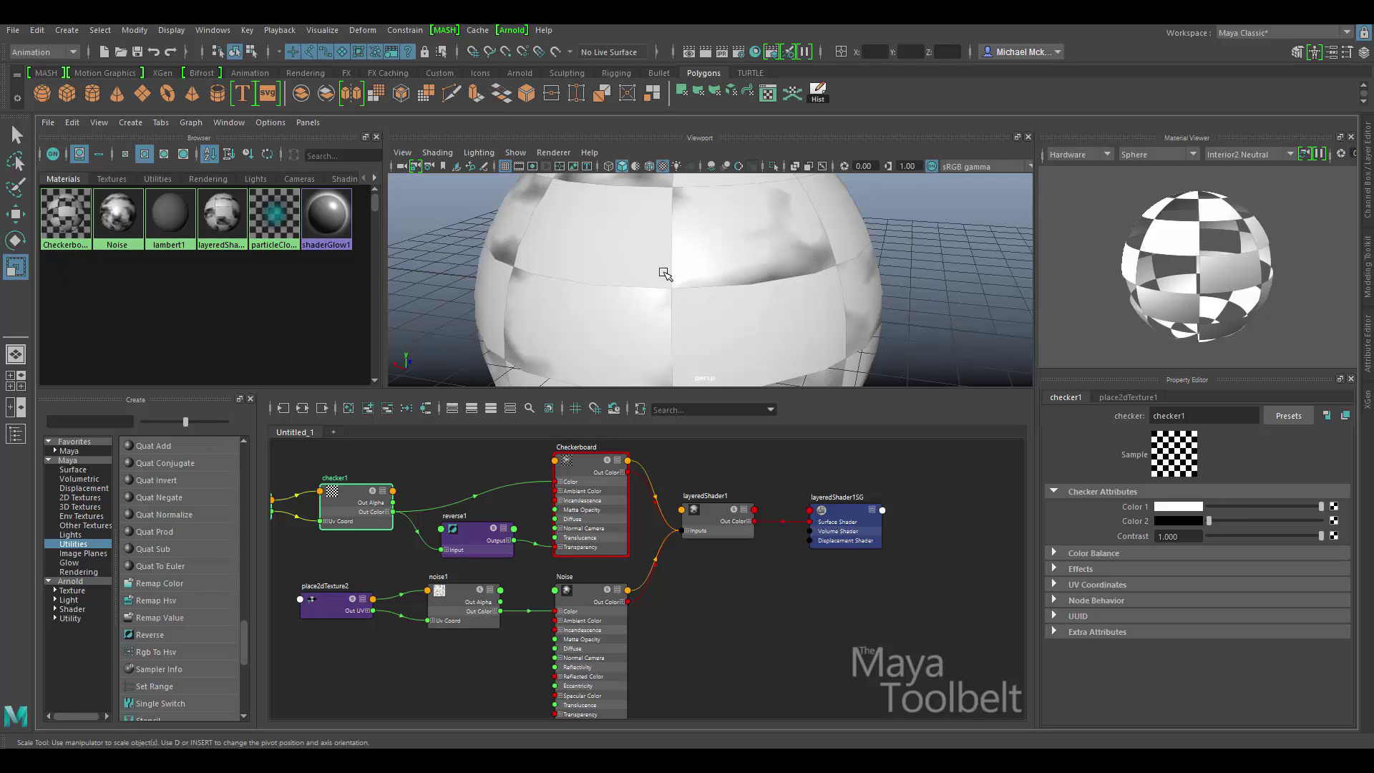
# - Set the Noise Blinn's Specular Color to white and orbit to judge the highlights
pyautogui.click(572, 604)
pyautogui.scroll(-3, 1167, 664)
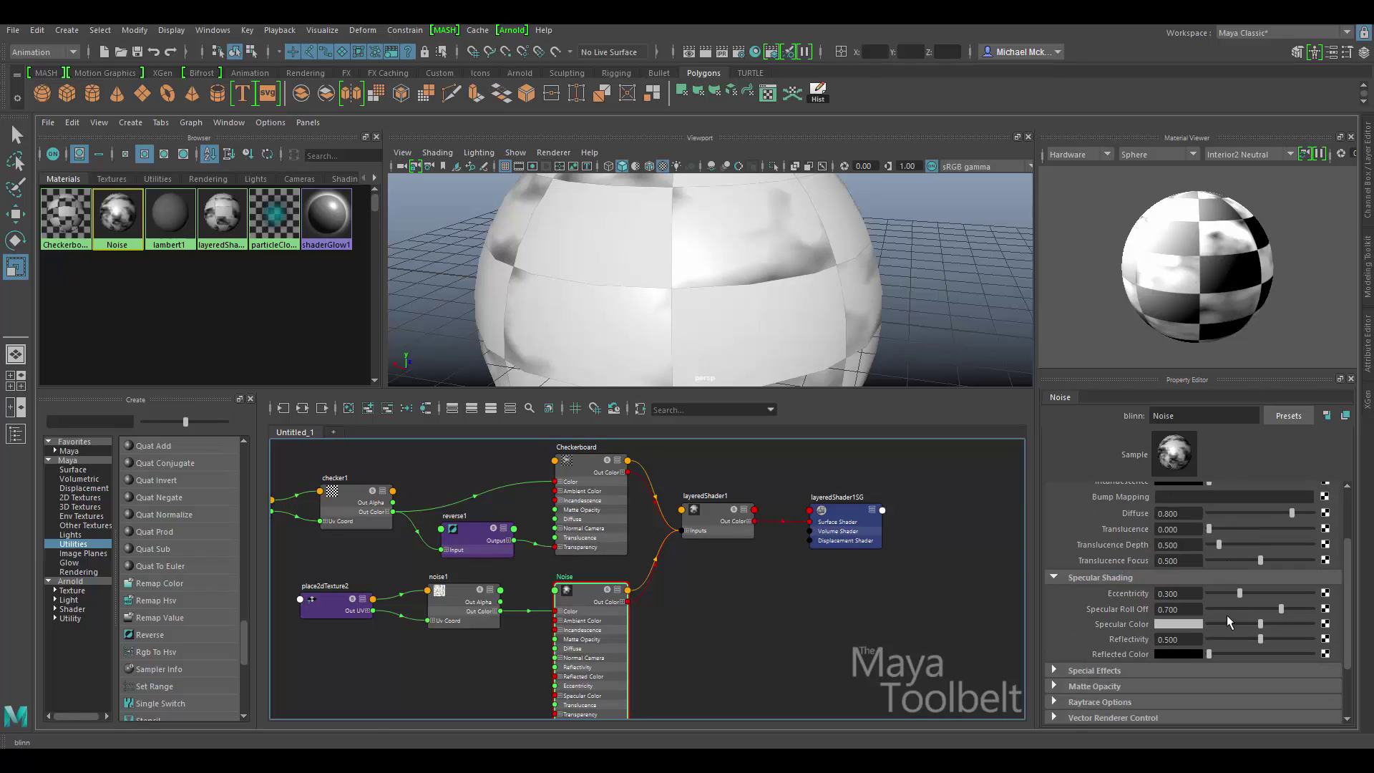
pyautogui.moveTo(1262, 626); pyautogui.dragTo(1317, 610)
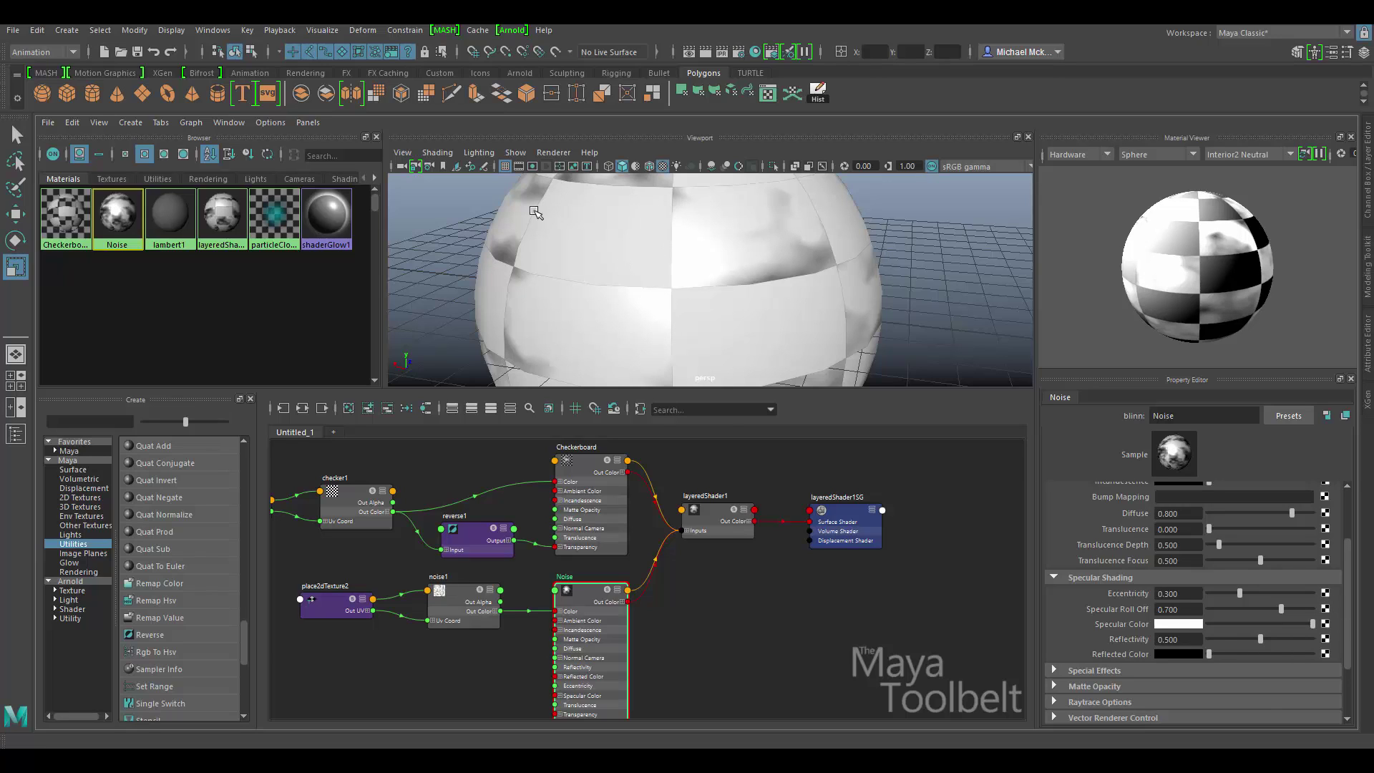
pyautogui.moveTo(786, 264)
pyautogui.keyDown('alt'); pyautogui.mouseDown()
pyautogui.moveTo(808, 271)
pyautogui.moveTo(804, 251)
pyautogui.moveTo(767, 251)
pyautogui.moveTo(792, 246)
pyautogui.moveTo(798, 269)
pyautogui.moveTo(764, 254)
pyautogui.moveTo(795, 264)
pyautogui.mouseUp(); pyautogui.keyUp('alt')
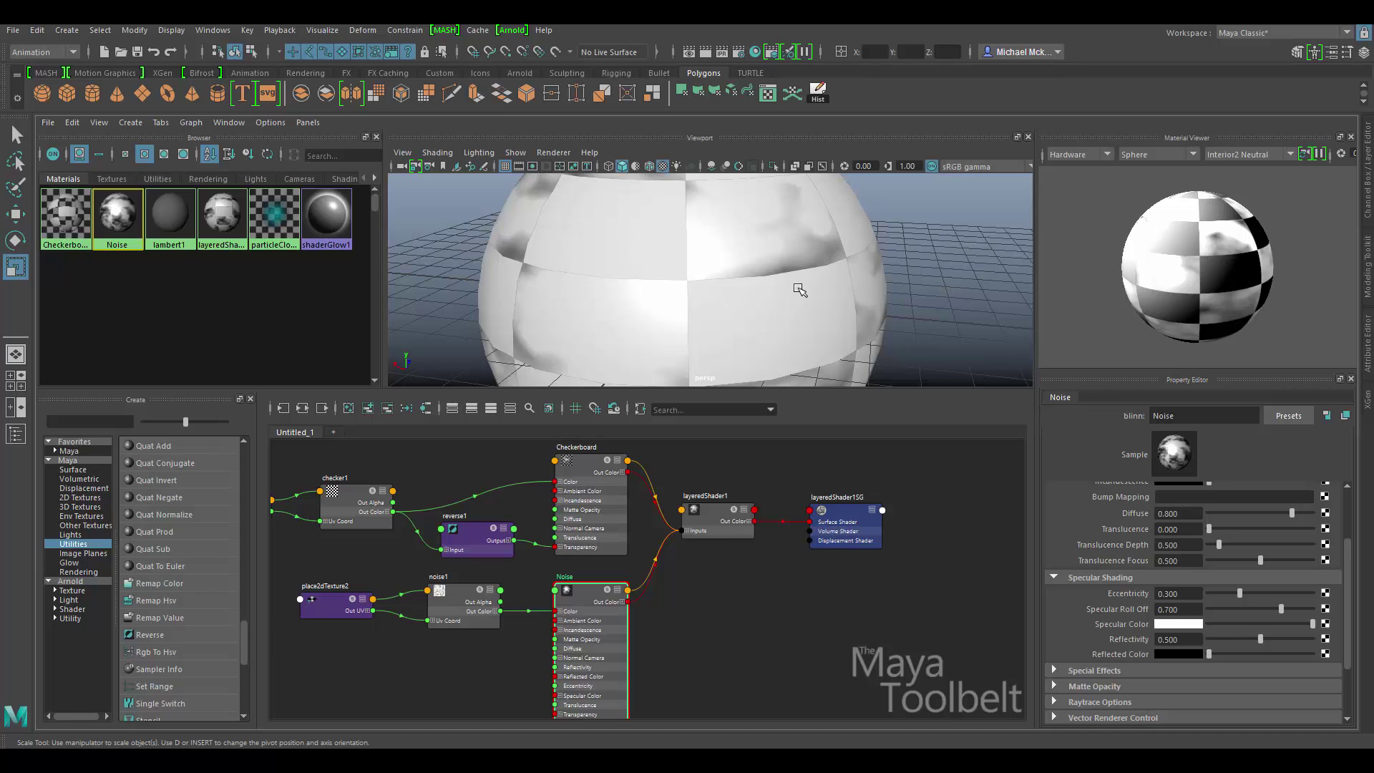
pyautogui.keyDown('alt'); pyautogui.moveTo(821, 287); pyautogui.dragTo(864, 278); pyautogui.keyUp('alt')
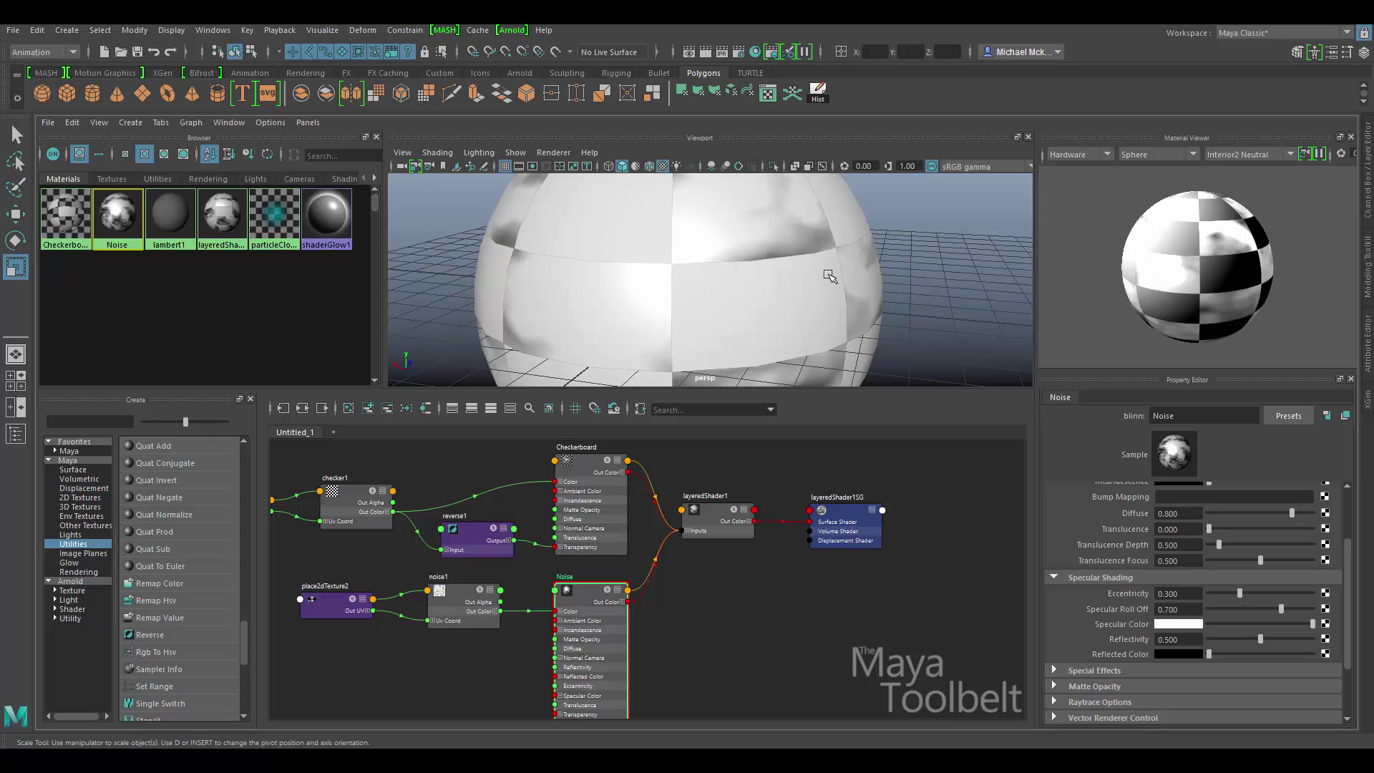
pyautogui.keyDown('alt'); pyautogui.moveTo(828, 275); pyautogui.dragTo(842, 299); pyautogui.keyUp('alt')
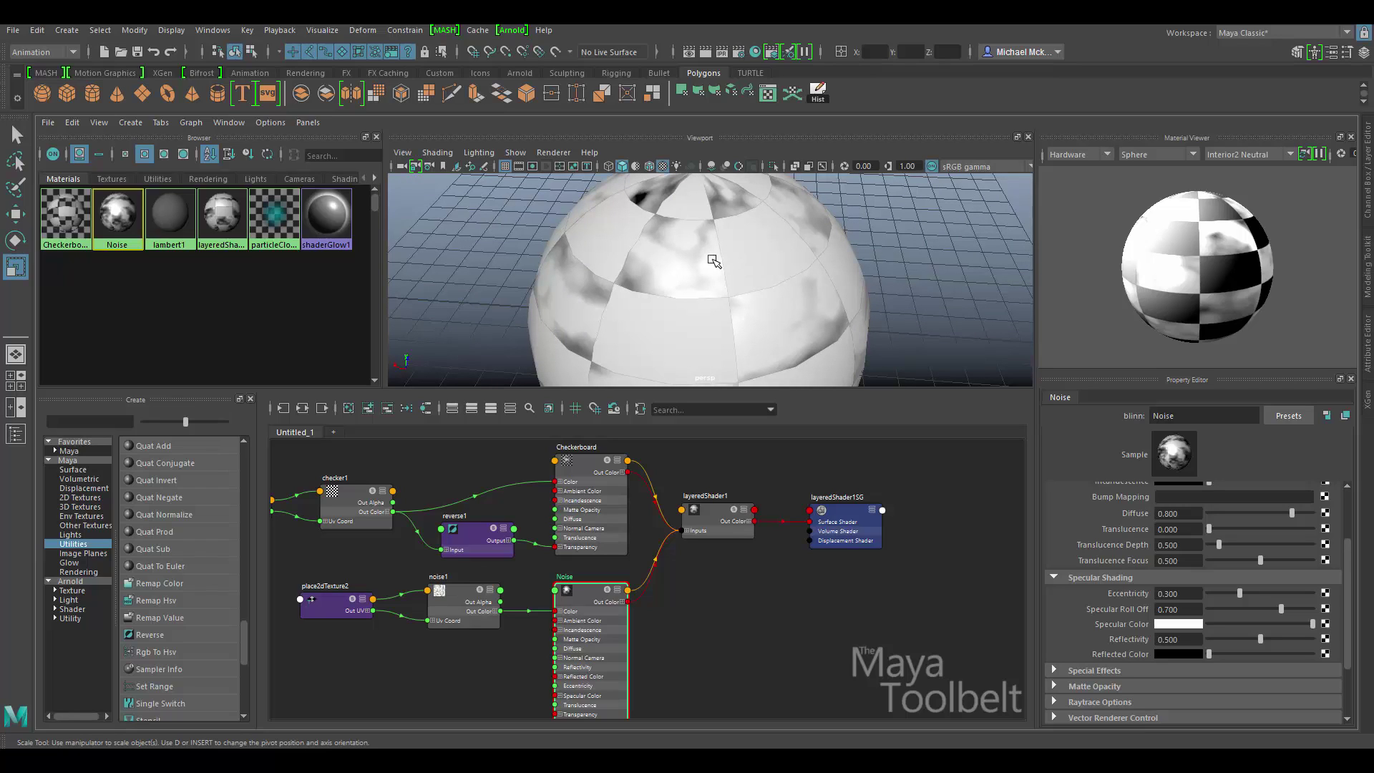
pyautogui.moveTo(712, 521); pyautogui.dragTo(725, 528)
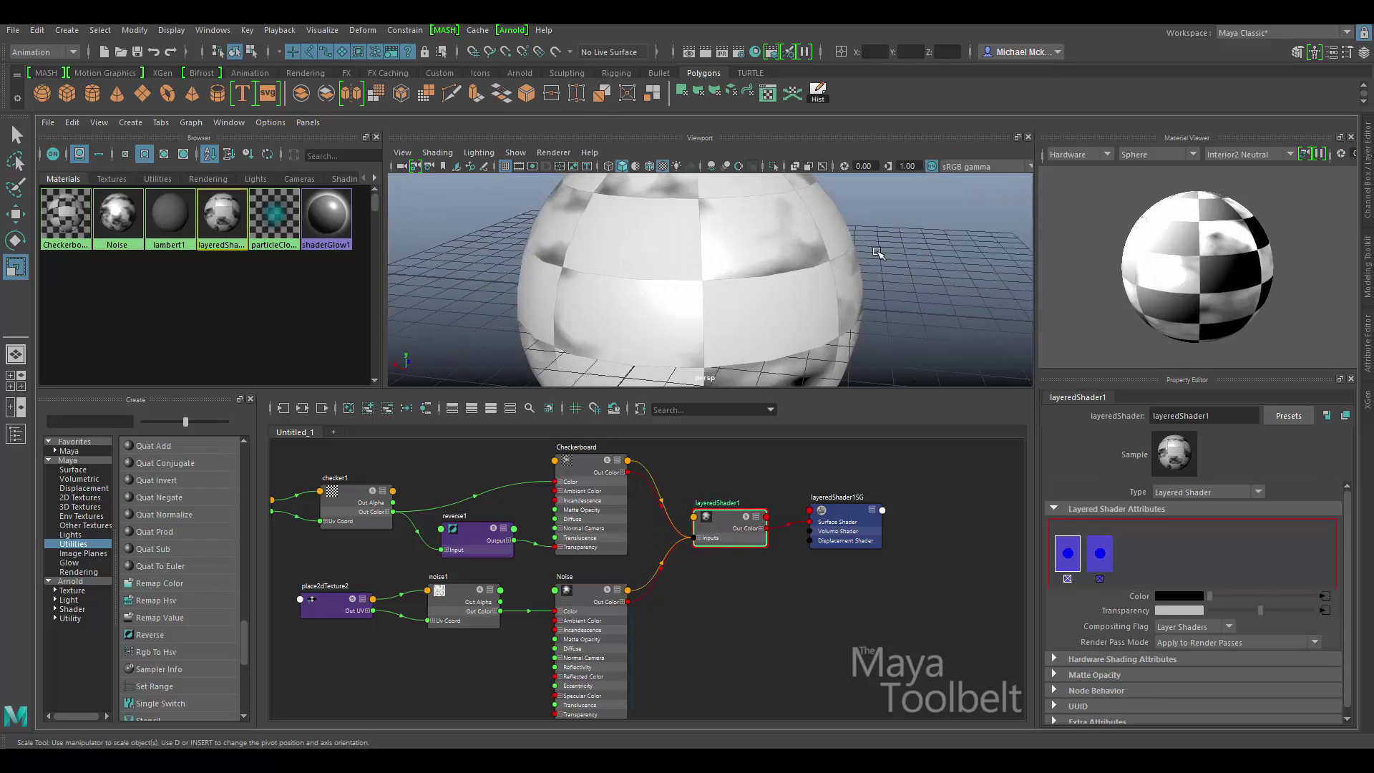
pyautogui.keyDown('alt'); pyautogui.moveTo(878, 252); pyautogui.dragTo(924, 283); pyautogui.keyUp('alt')
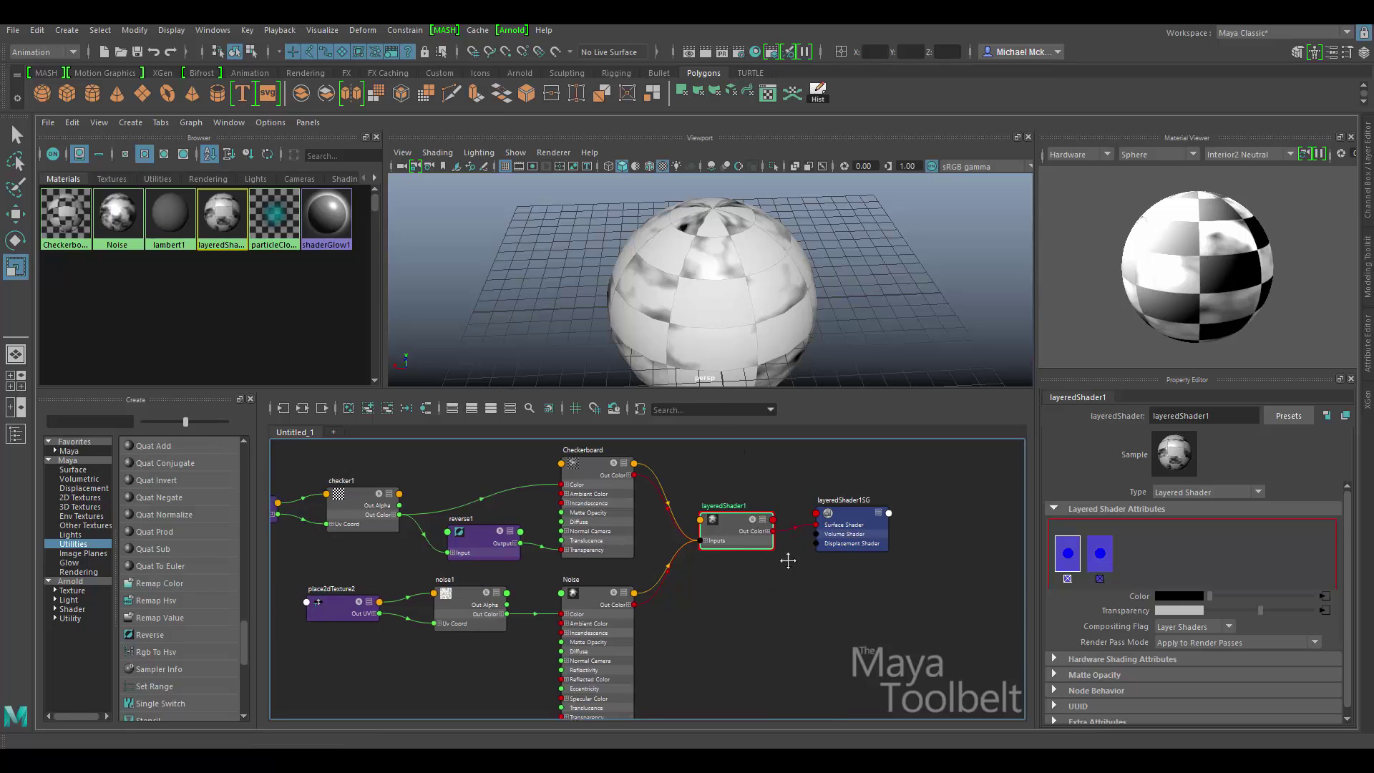
pyautogui.keyDown('alt'); pyautogui.moveTo(788, 555); pyautogui.dragTo(696, 569, button='middle'); pyautogui.keyUp('alt')
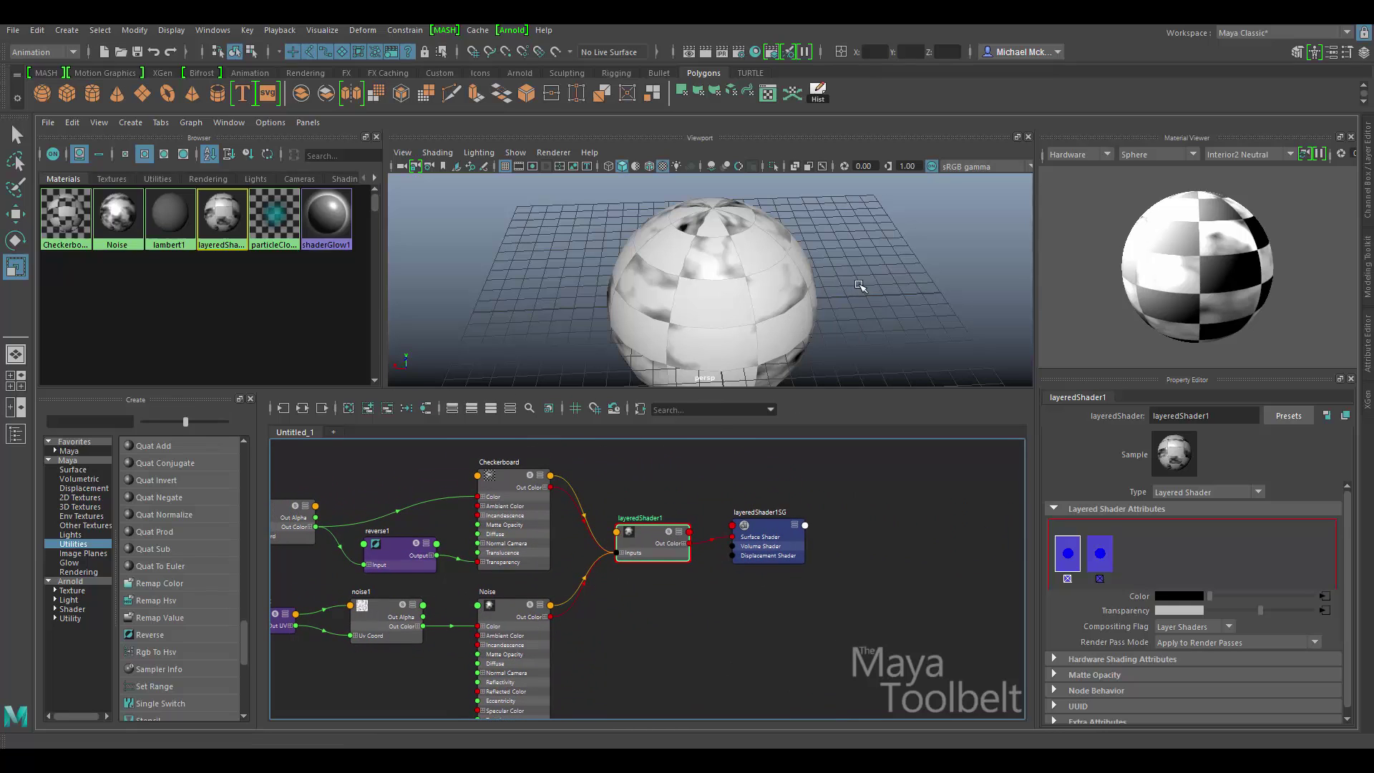
pyautogui.keyDown('alt'); pyautogui.moveTo(860, 285); pyautogui.dragTo(887, 258); pyautogui.keyUp('alt')
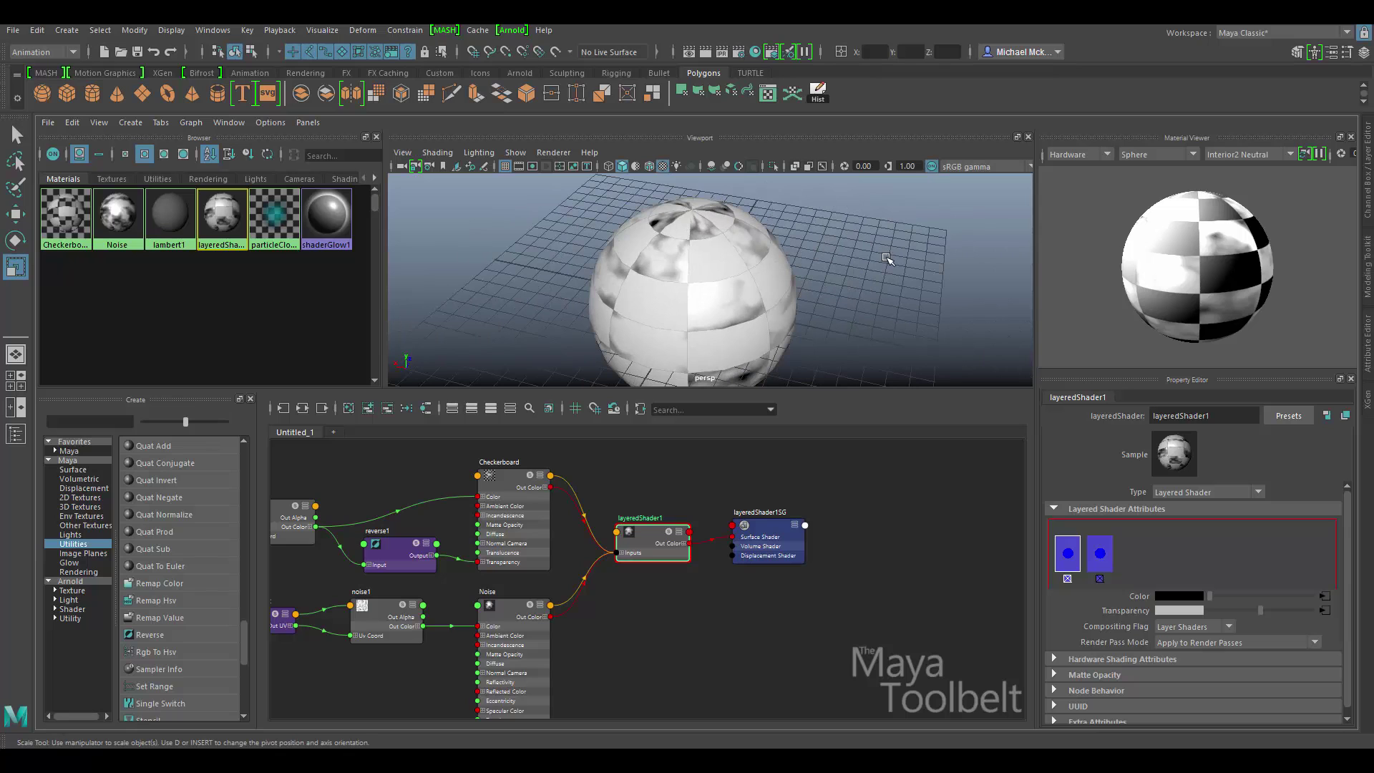